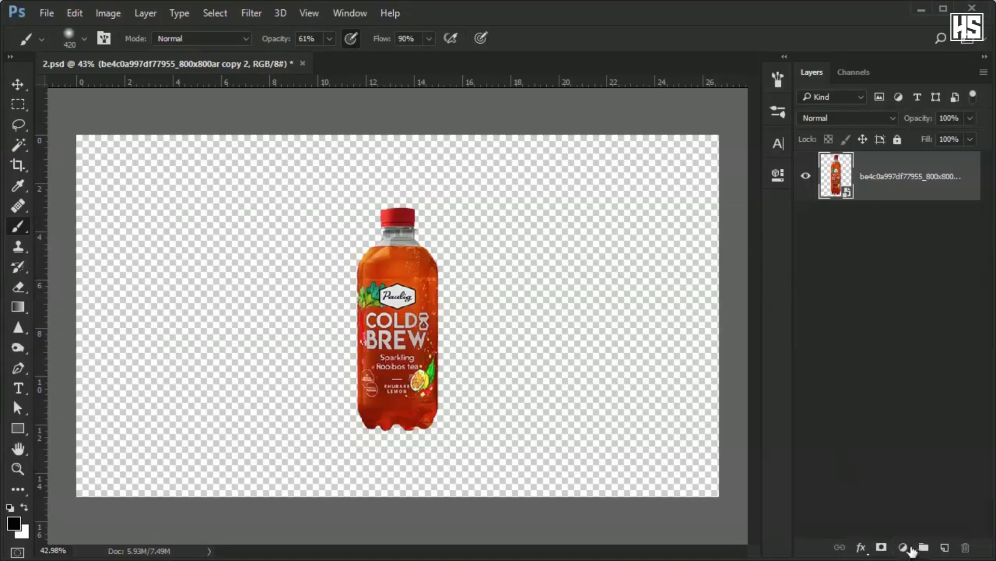
- Add a Solid Color fill layer sampled from the bottle's orange-red (#a0310d) beneath the bottle
left_click(906, 547)
left_click(861, 206)
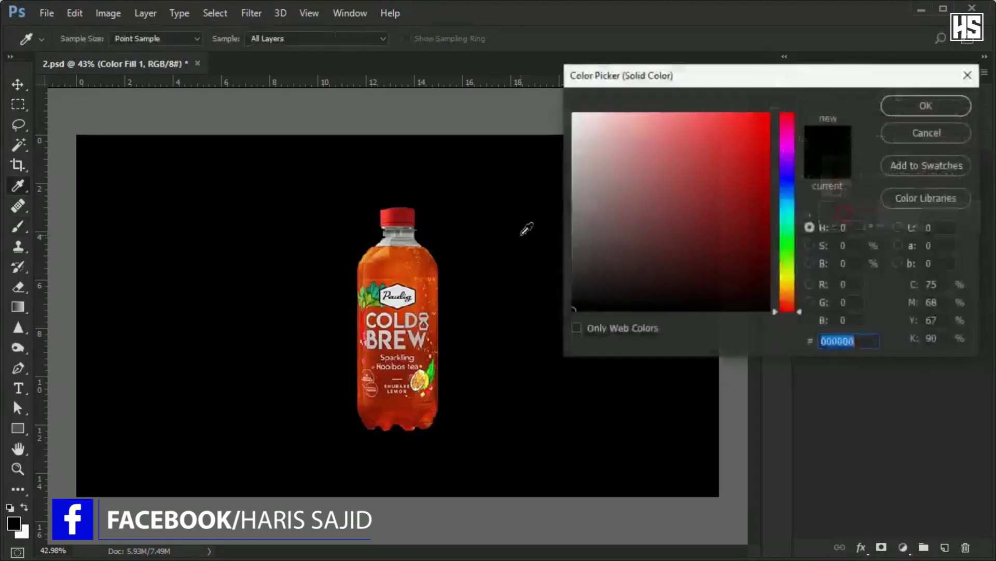
left_click(431, 257)
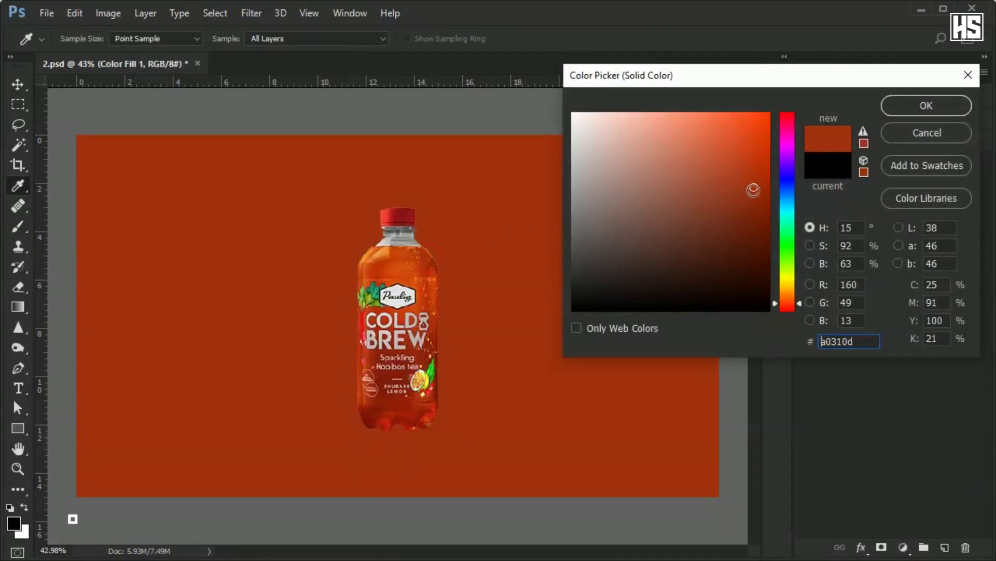
left_click(945, 105)
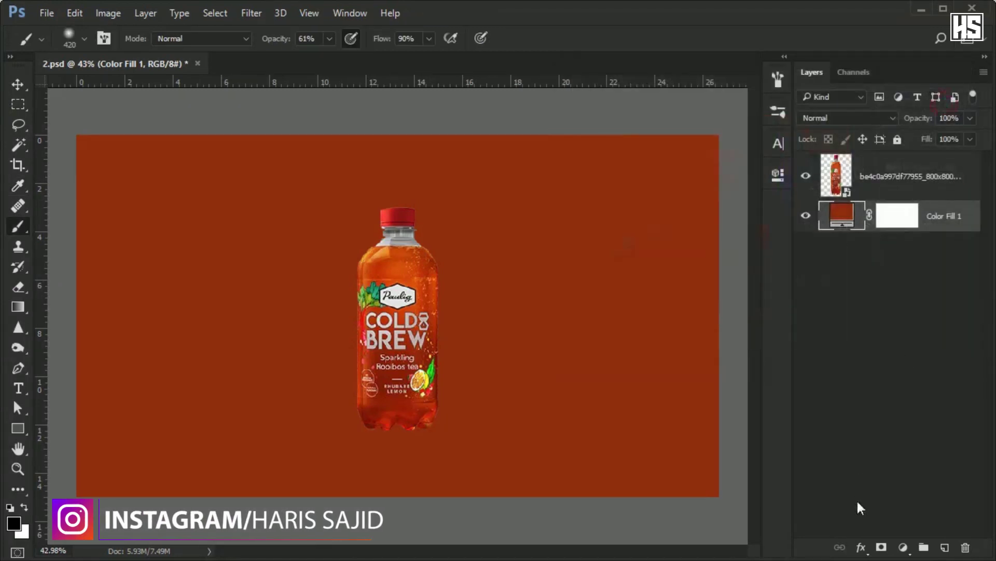
- Add a second Solid Color fill layer with a brighter orange sampled from the bottle
left_click(905, 547)
left_click(871, 204)
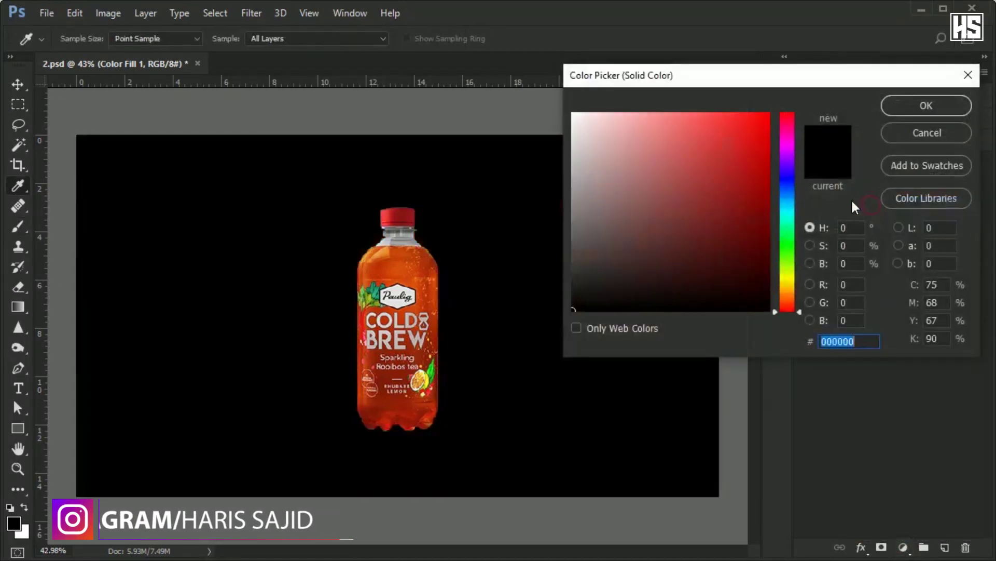
left_click(428, 264)
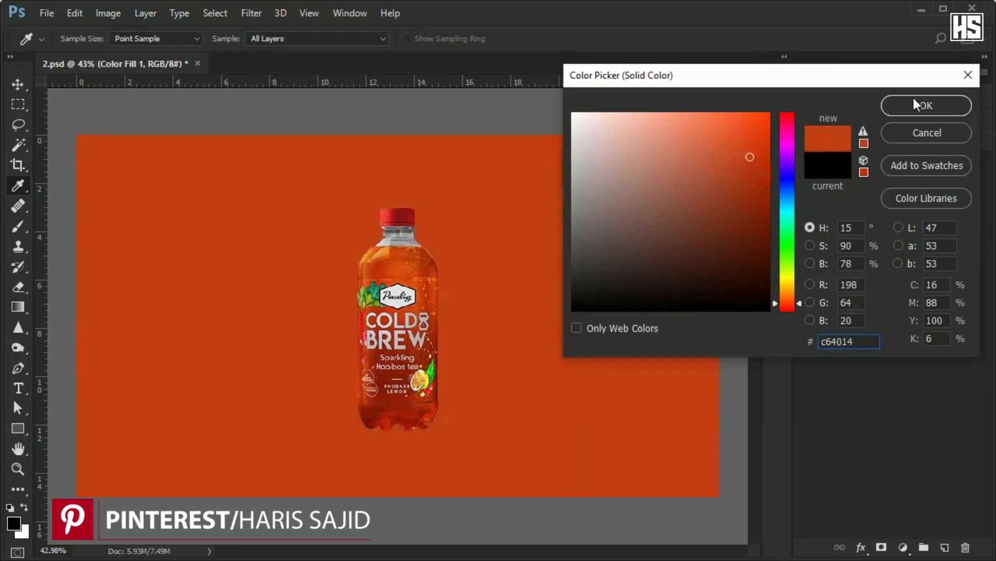
left_click(932, 100)
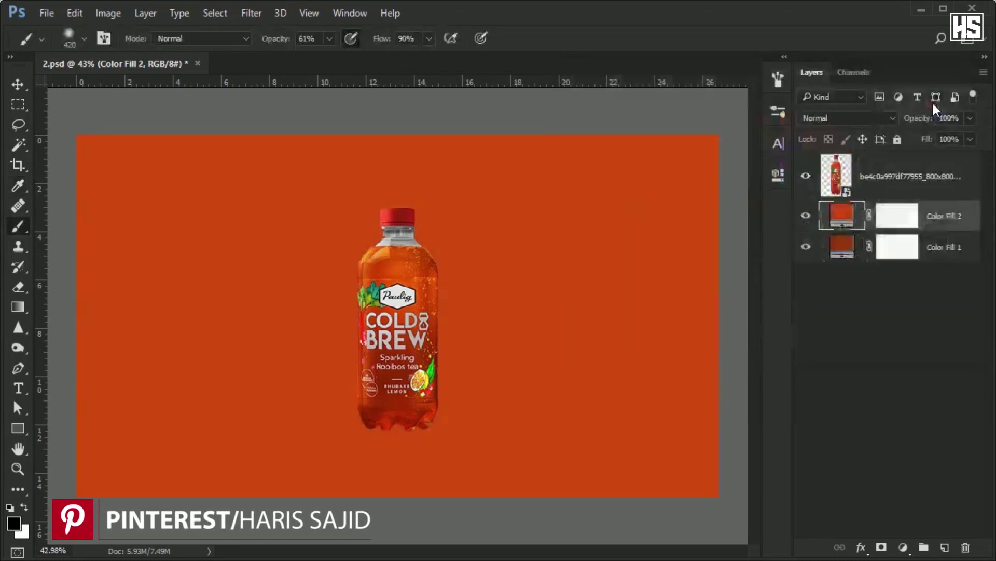
- Invert Color Fill 2's mask and paint white with a large soft brush across the top
left_click(908, 223)
key("ctrl+i")
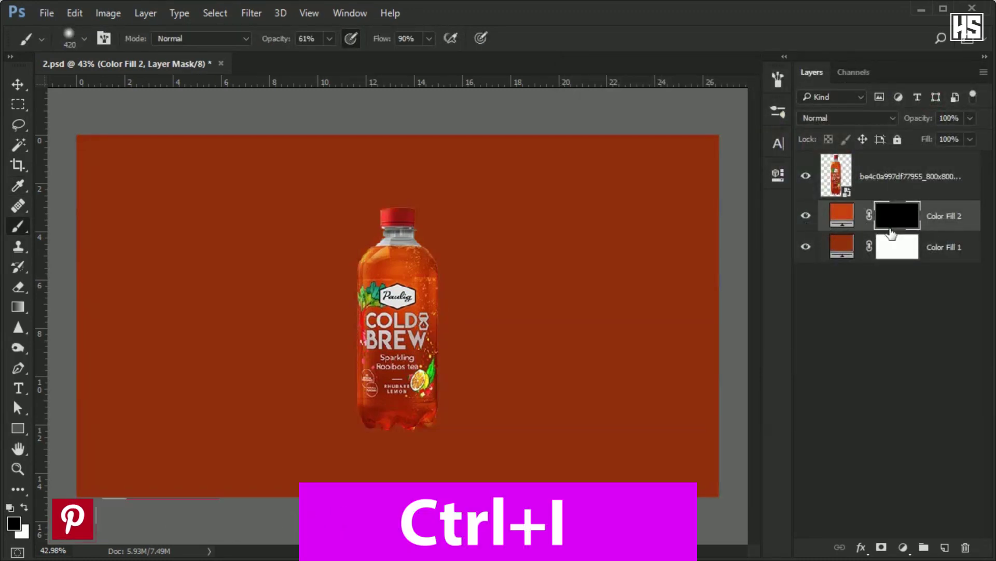
left_click_drag(469, 183, 599, 180)
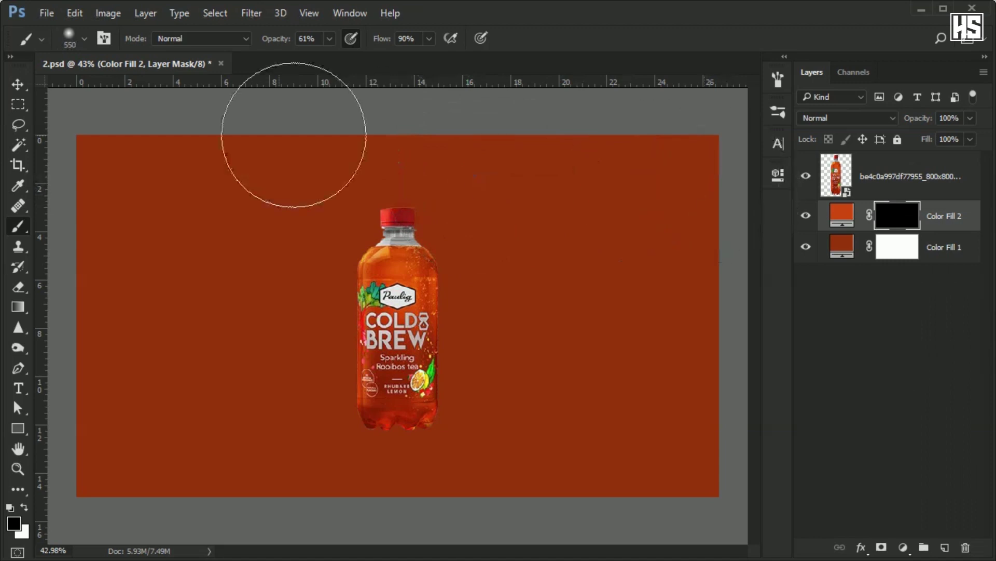
key("x")
left_click_drag(159, 161, 707, 169)
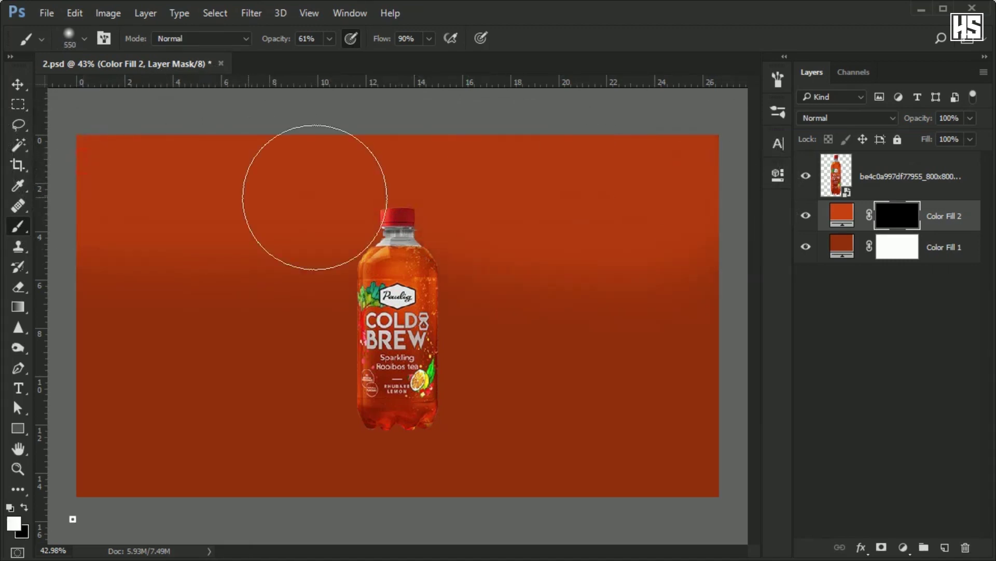
left_click_drag(93, 240, 691, 244)
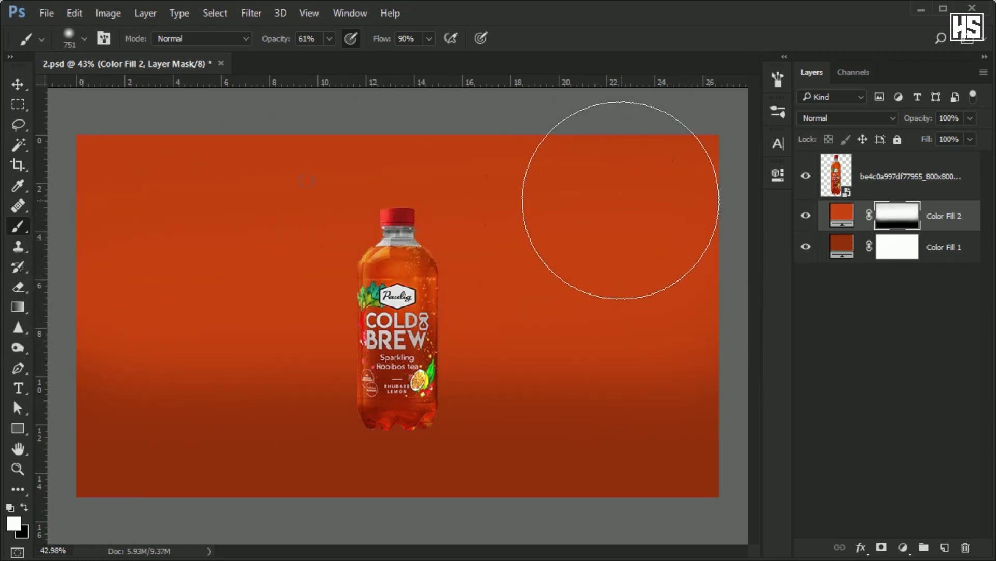
key("bracketright")
key("bracketright")
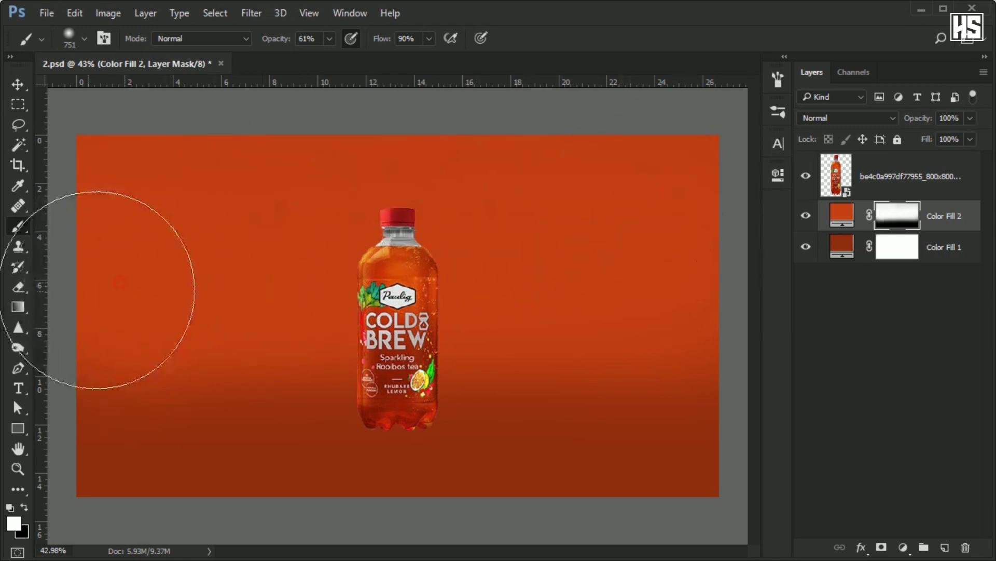
left_click(738, 271)
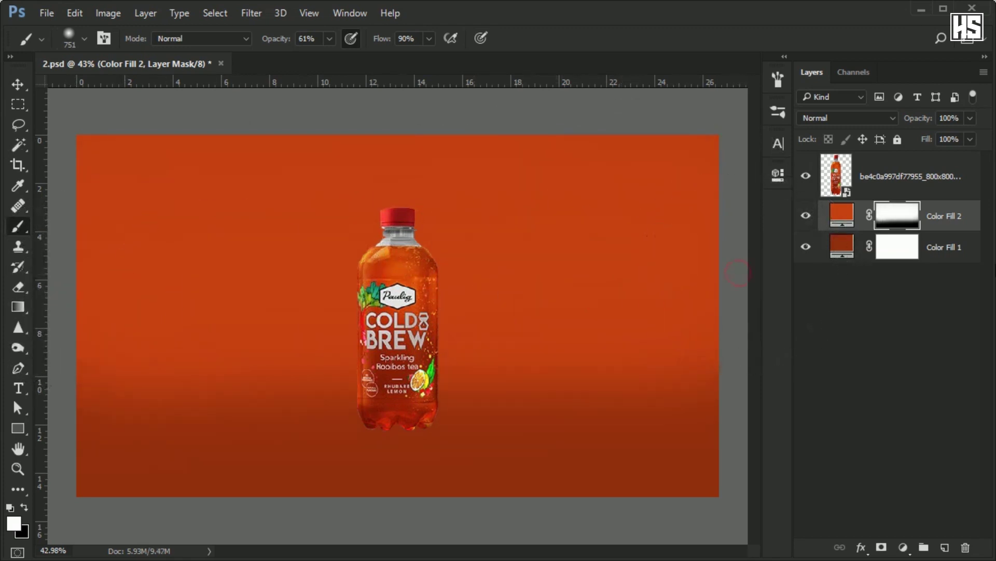
- Add a third Solid Color fill layer in dark grey
left_click(903, 547)
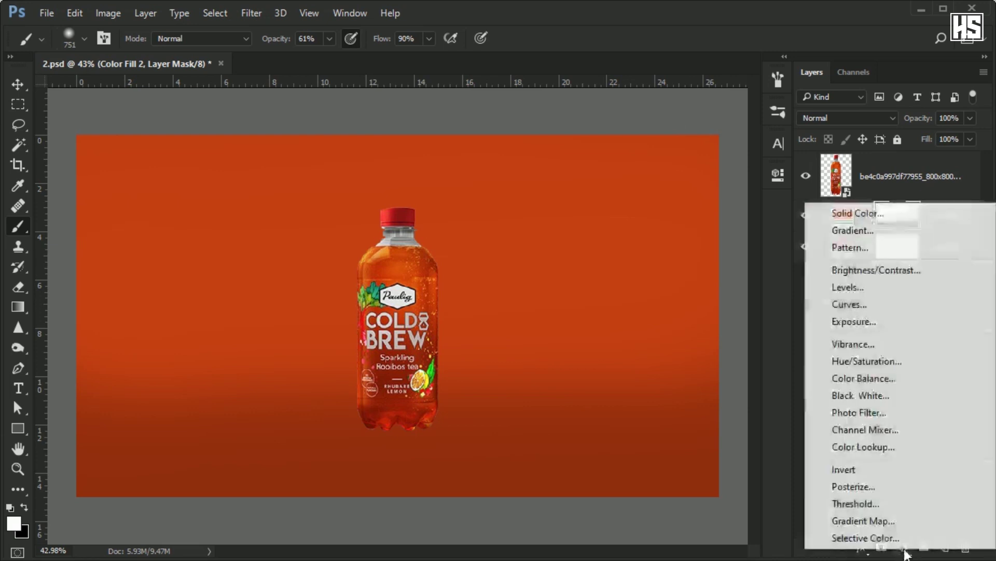
left_click(855, 208)
left_click_drag(573, 310, 572, 271)
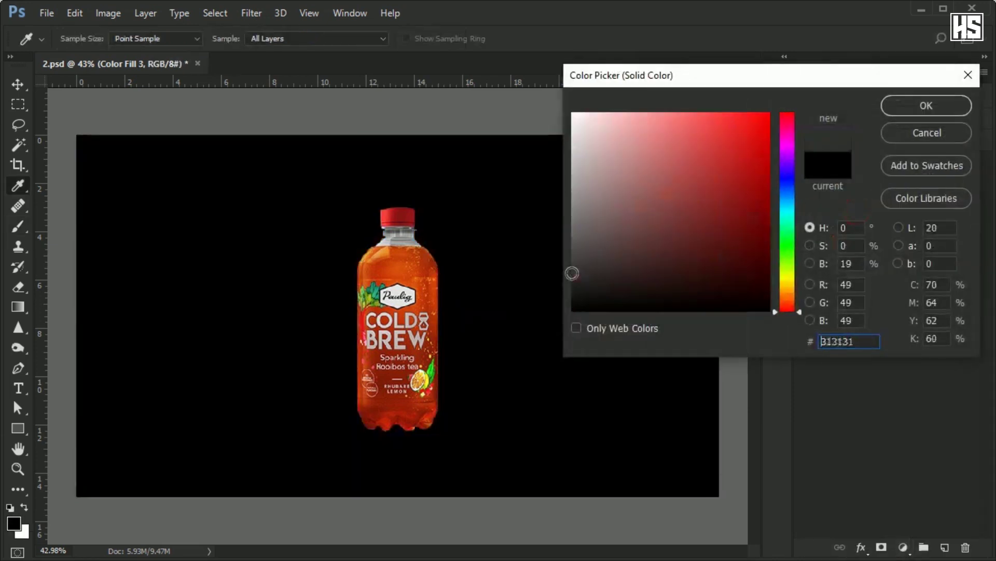
left_click(961, 104)
- Mask Color Fill 3 so the dark grey shows only around the edges, clear of the bottle
left_click(897, 225)
key("x")
key("ctrl+i")
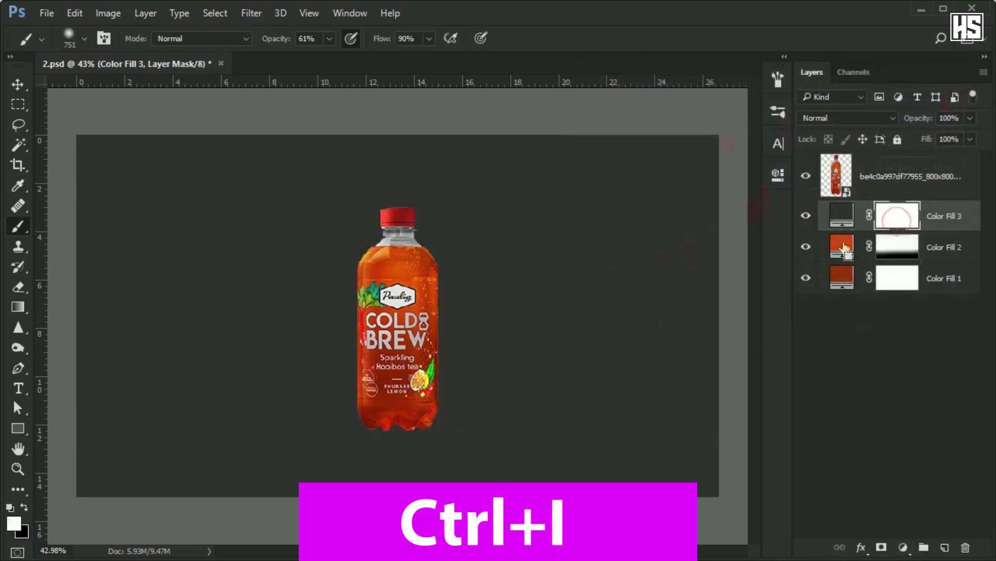
mouse_move(382, 314)
left_mouse_down()
mouse_move(356, 311)
mouse_move(333, 333)
mouse_move(403, 347)
mouse_move(349, 378)
left_mouse_up()
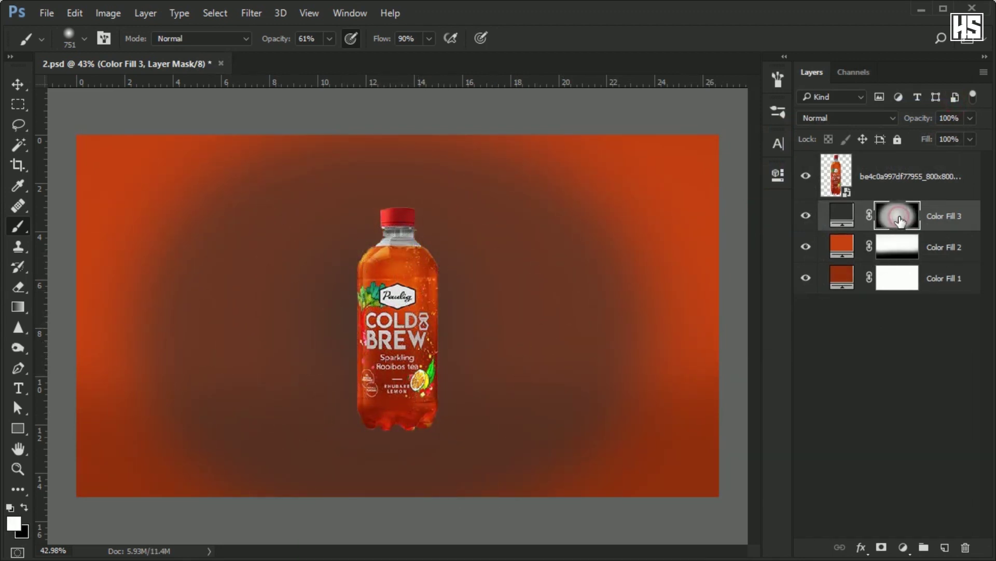
key("ctrl+i")
key("x")
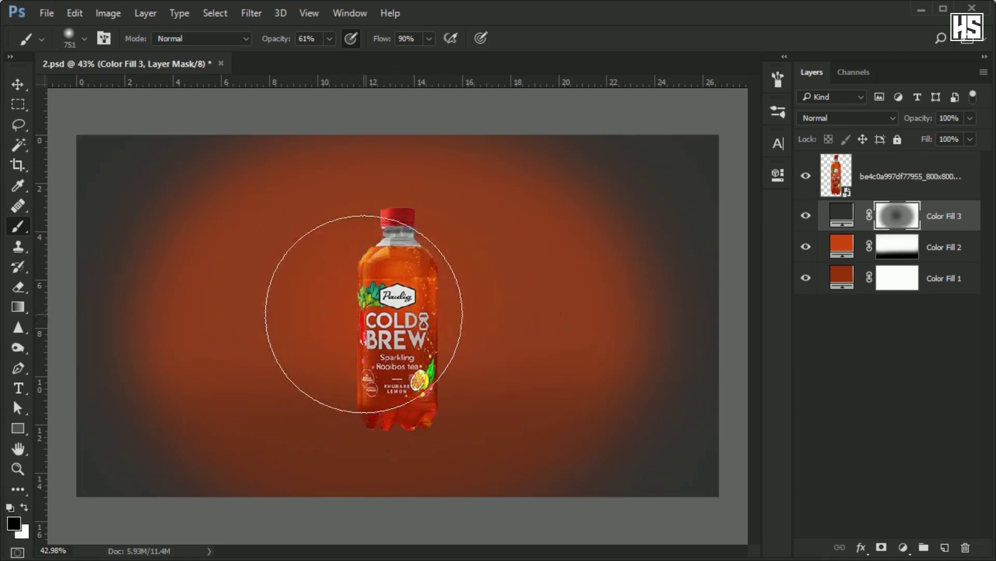
mouse_move(363, 314)
left_mouse_down()
mouse_move(400, 389)
mouse_move(356, 367)
mouse_move(457, 360)
mouse_move(424, 280)
left_mouse_up()
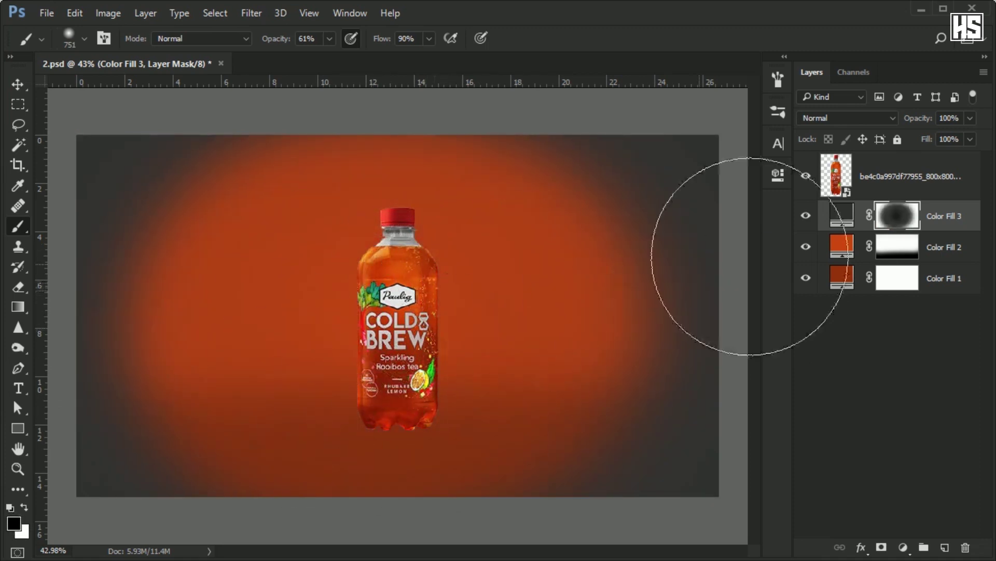
- Set the grey vignette layer to Multiply at 37% fill
left_click(846, 120)
left_click(879, 171)
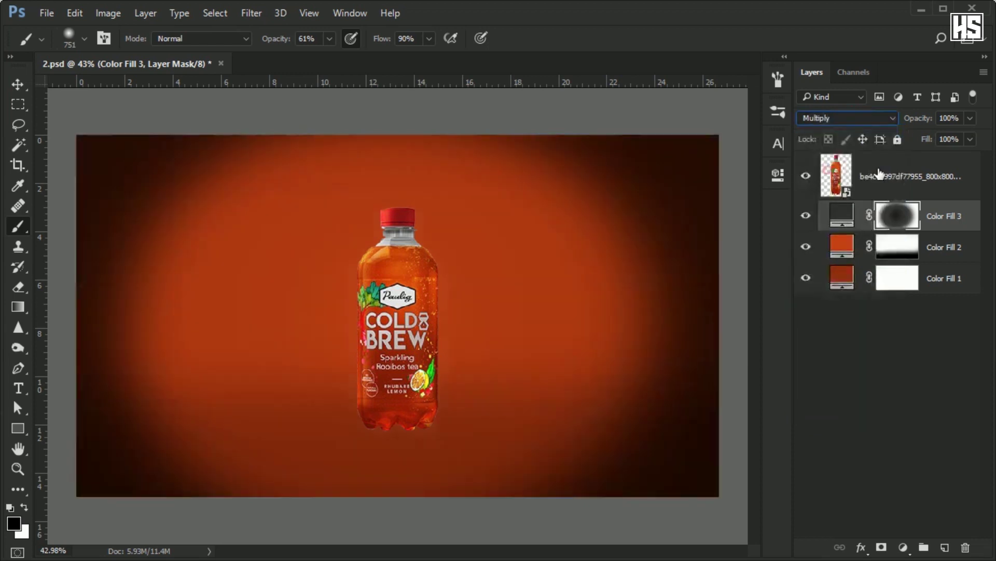
left_click_drag(904, 156, 908, 156)
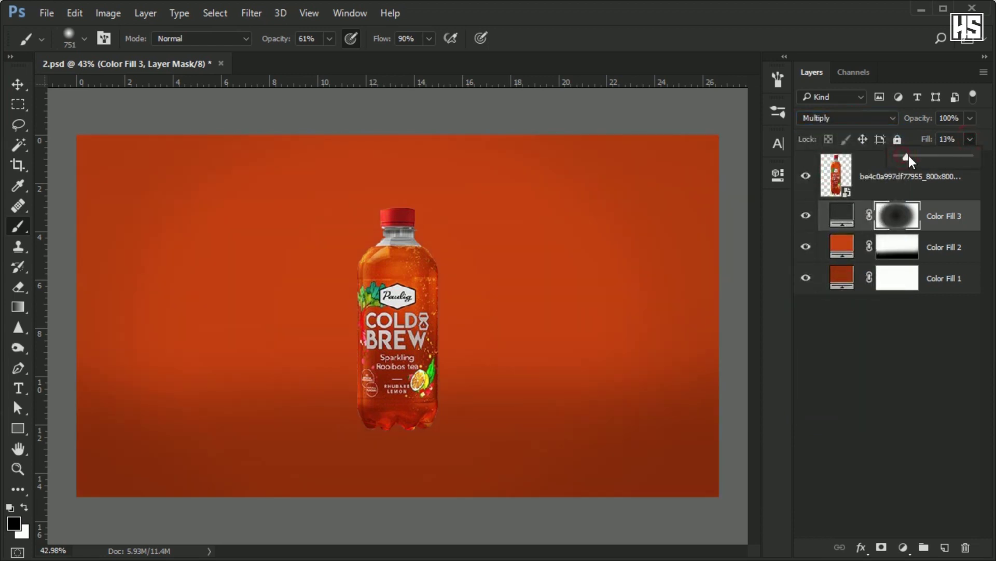
- Scale the vignette layer up to 117% and keep Color Fill 3 selected
key("ctrl+t")
scroll(591, 208, "down", 2)
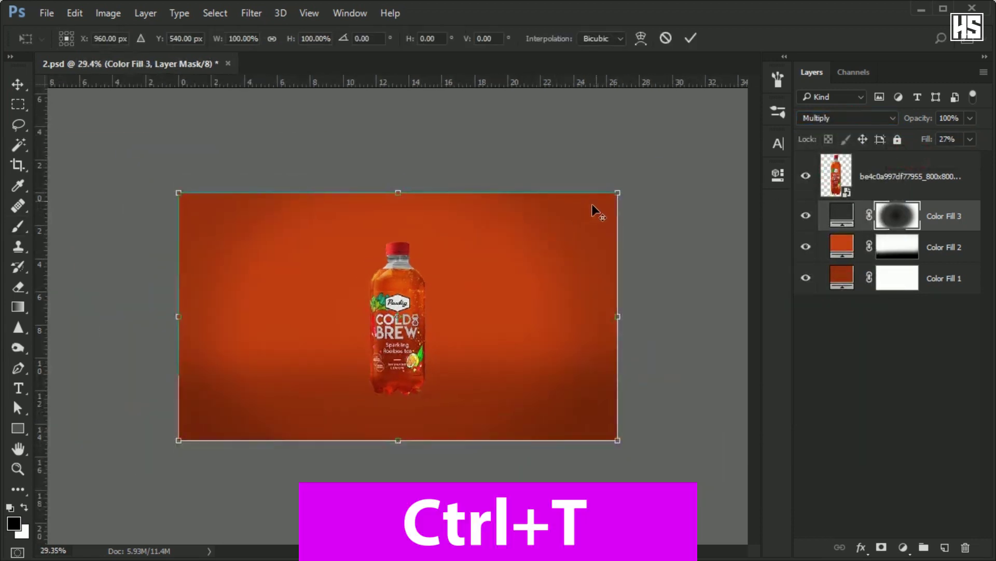
mouse_move(617, 193)
left_mouse_down()
mouse_move(670, 193)
mouse_move(690, 179)
left_mouse_up()
key("Return")
key("b")
scroll(413, 308, "up", 3)
scroll(413, 308, "up", 1)
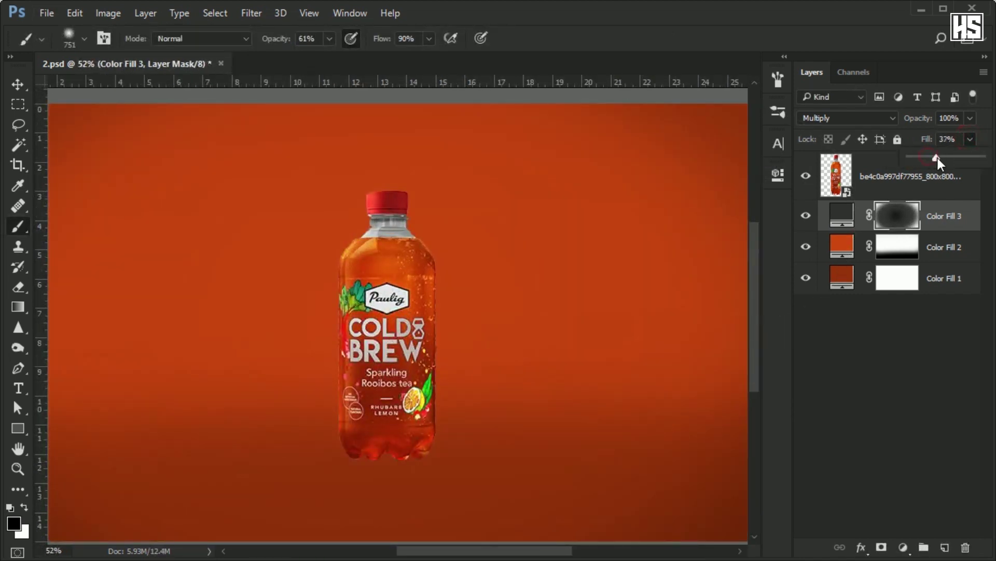
scroll(422, 223, "down", 1)
scroll(358, 289, "down", 2)
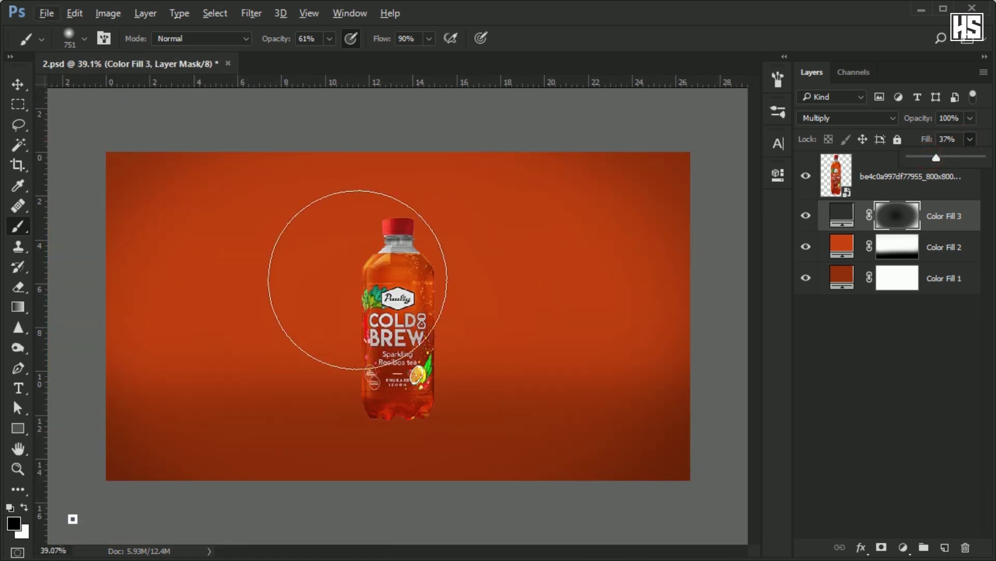
left_click(962, 259)
left_click(951, 206)
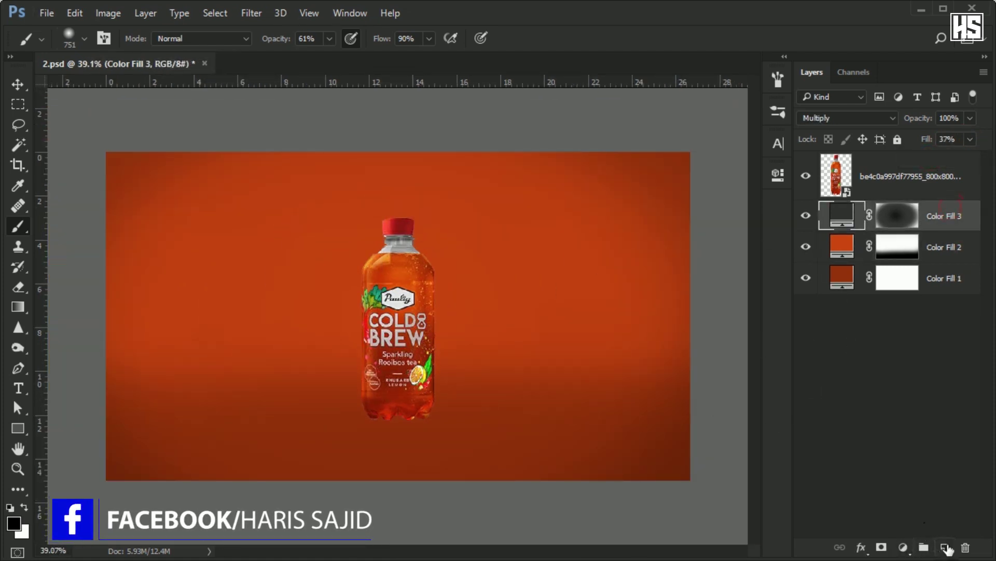
- Add a fourth Solid Color fill layer in black
left_click(903, 547)
left_click(858, 205)
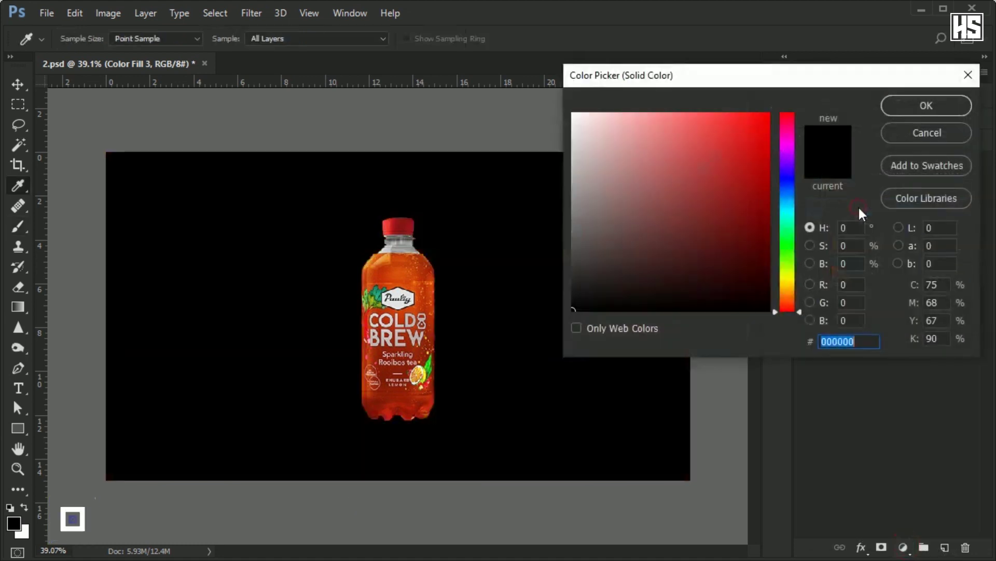
left_click(924, 106)
key("b")
- Render Clouds on the black fill layer, blend it with Multiply, and restore full fill
left_click(251, 13)
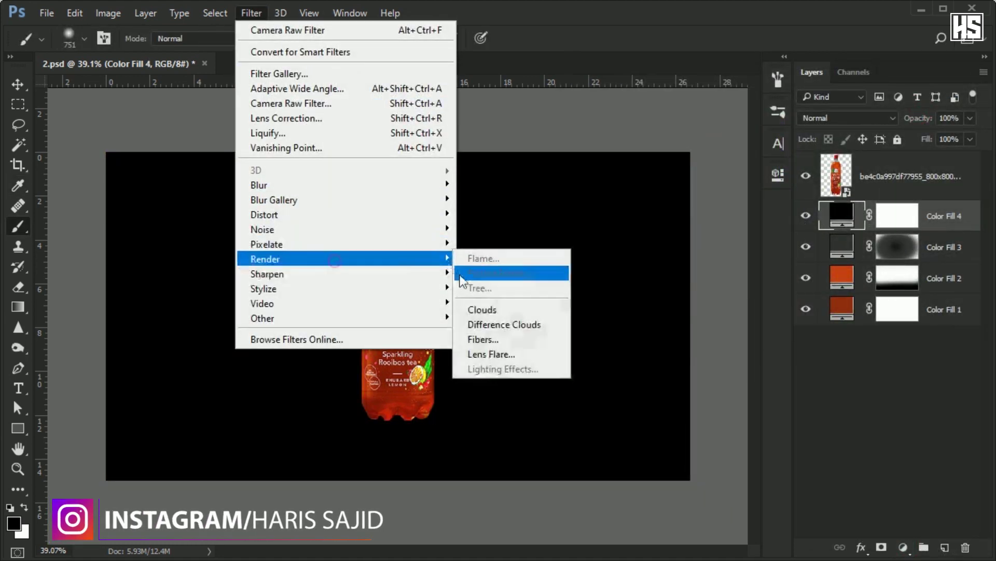
left_click(525, 313)
left_click(493, 178)
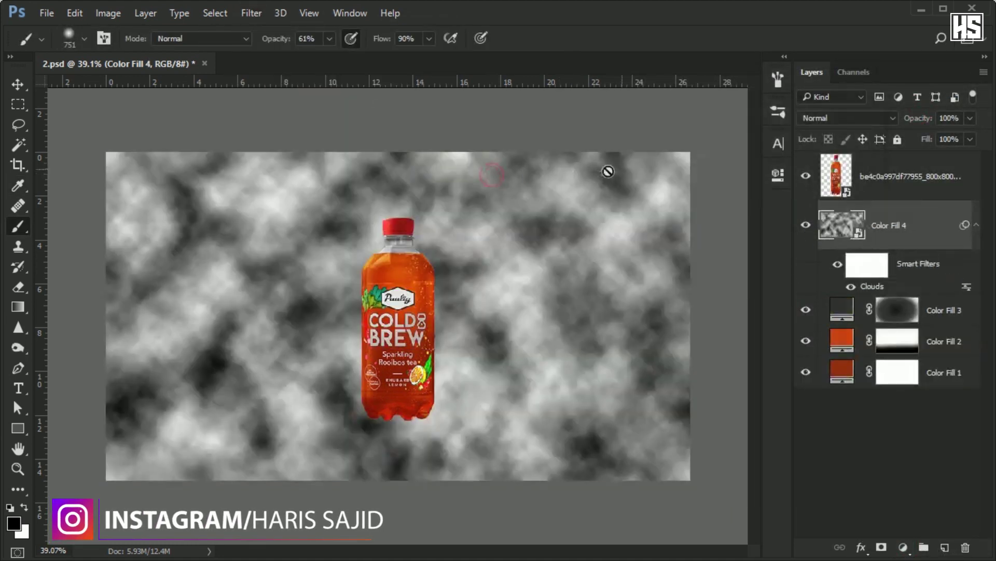
left_click(833, 119)
left_click(839, 169)
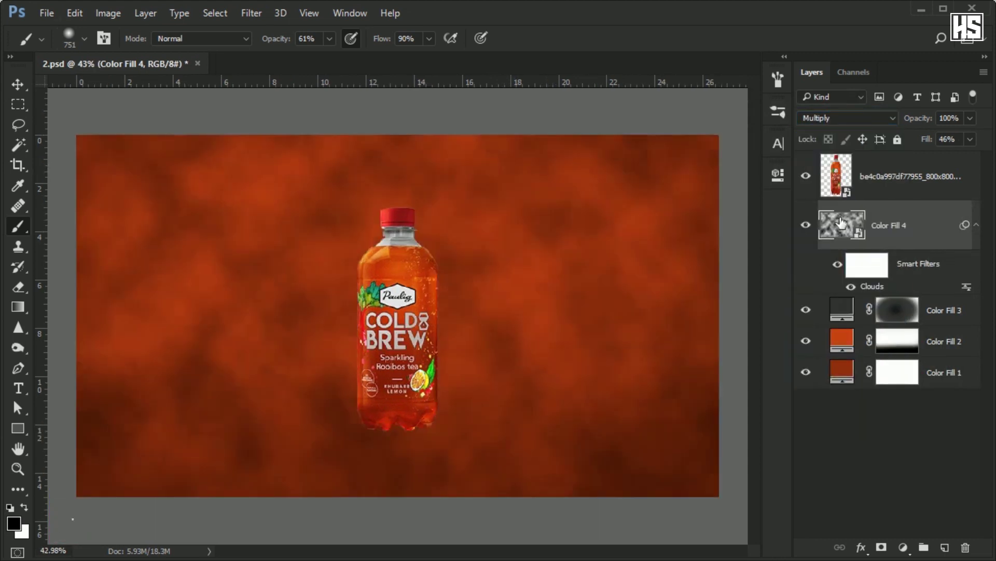
key("ctrl+z")
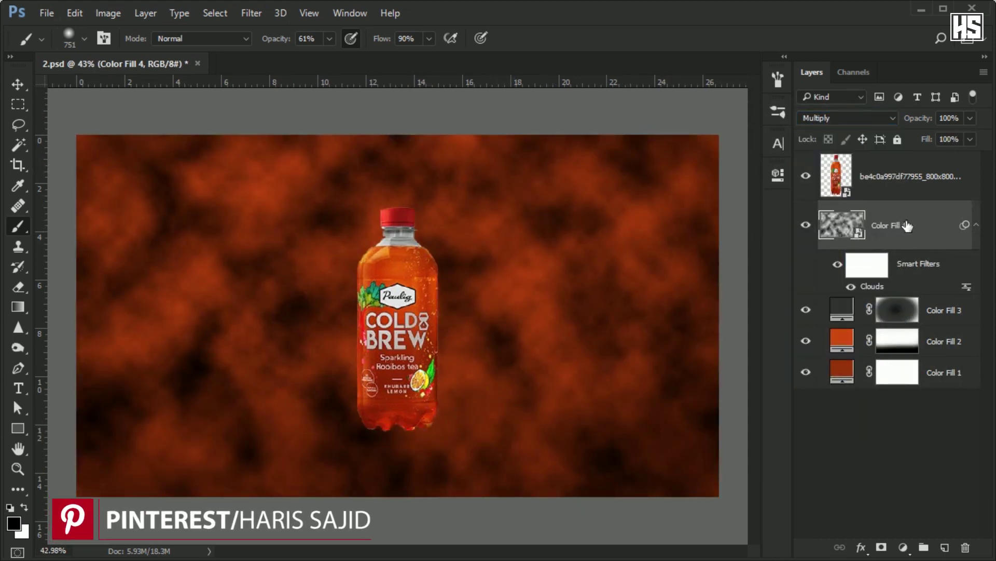
- Convert the clouds layer to a smart object and move it down into the lower half
right_click(933, 223)
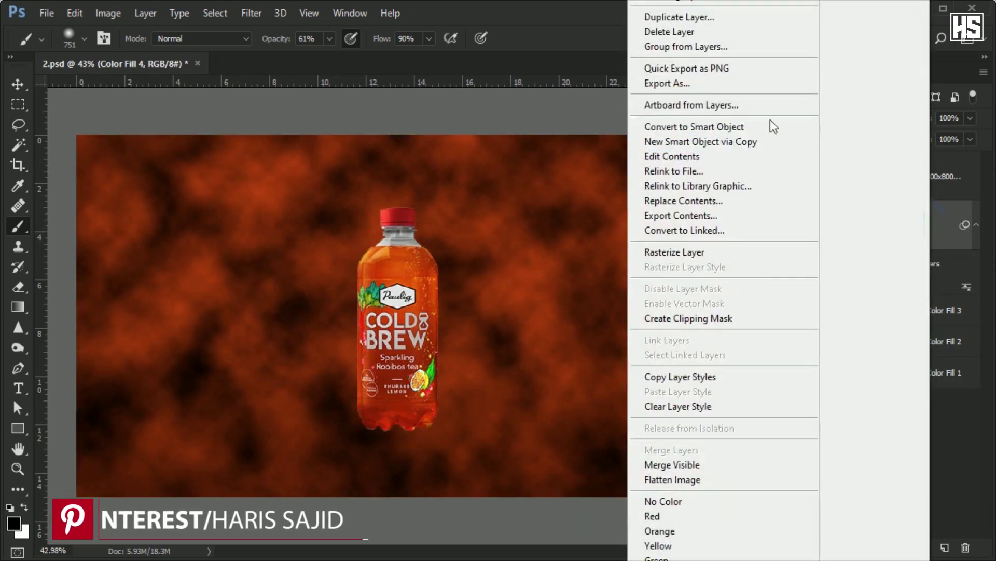
left_click(770, 127)
key("ctrl+t")
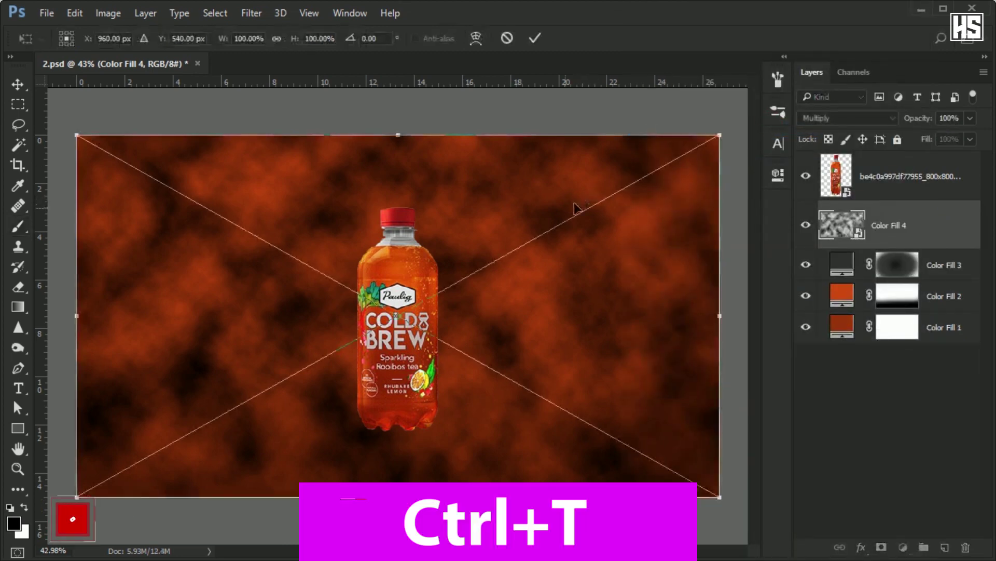
right_click(498, 235)
left_click(541, 326)
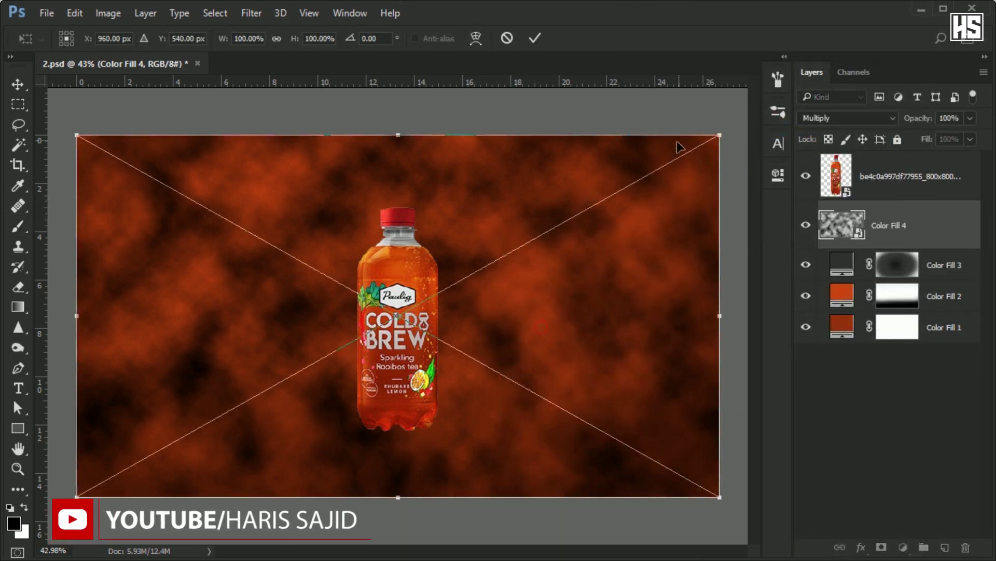
left_click_drag(708, 154, 645, 400)
scroll(645, 401, "down", 3)
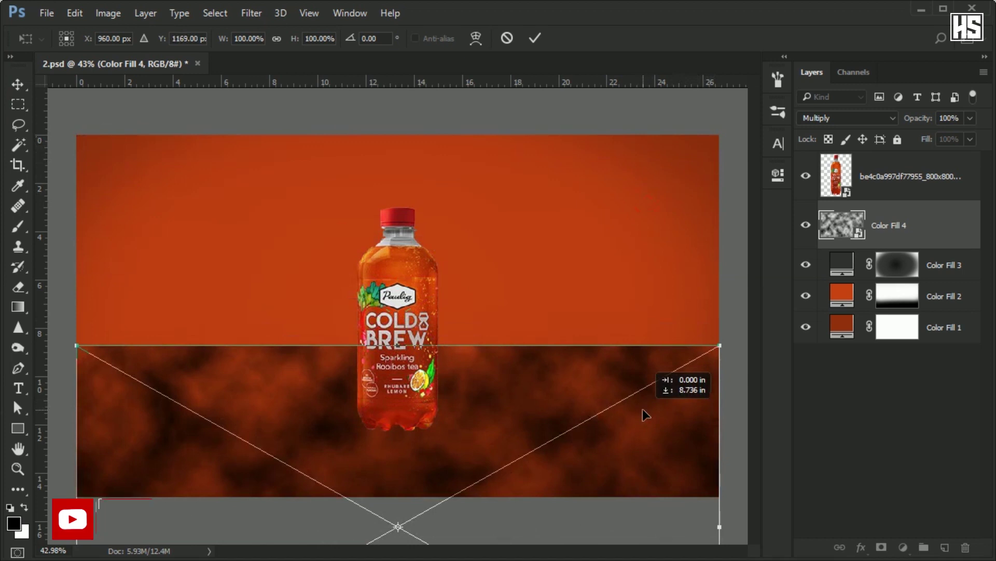
scroll(634, 397, "down", 2)
- Perspective-stretch the clouds, widening the bottom corners into a receding floor beneath the bottle
right_click(447, 358)
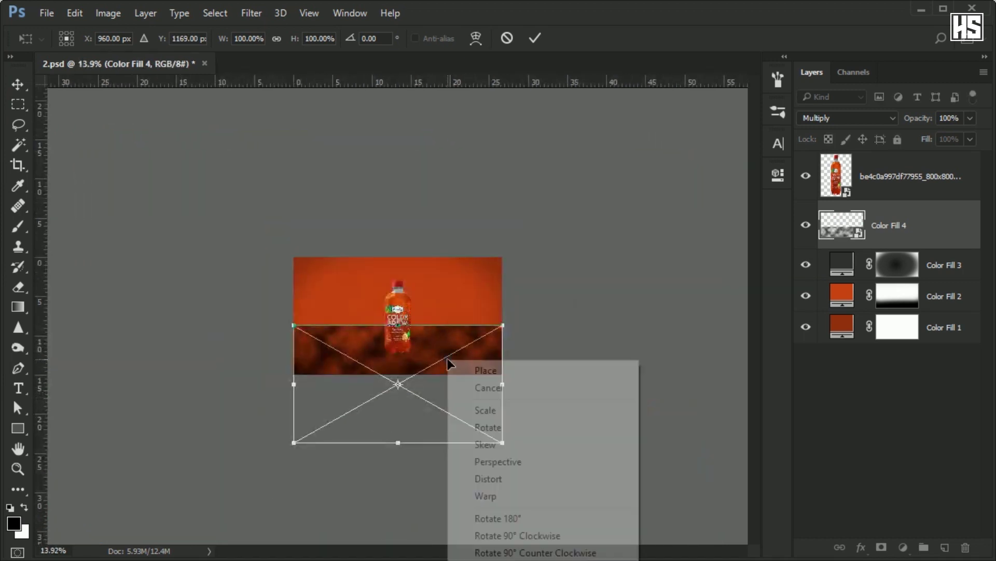
left_click(516, 463)
left_click_drag(502, 442, 746, 441)
right_click(457, 363)
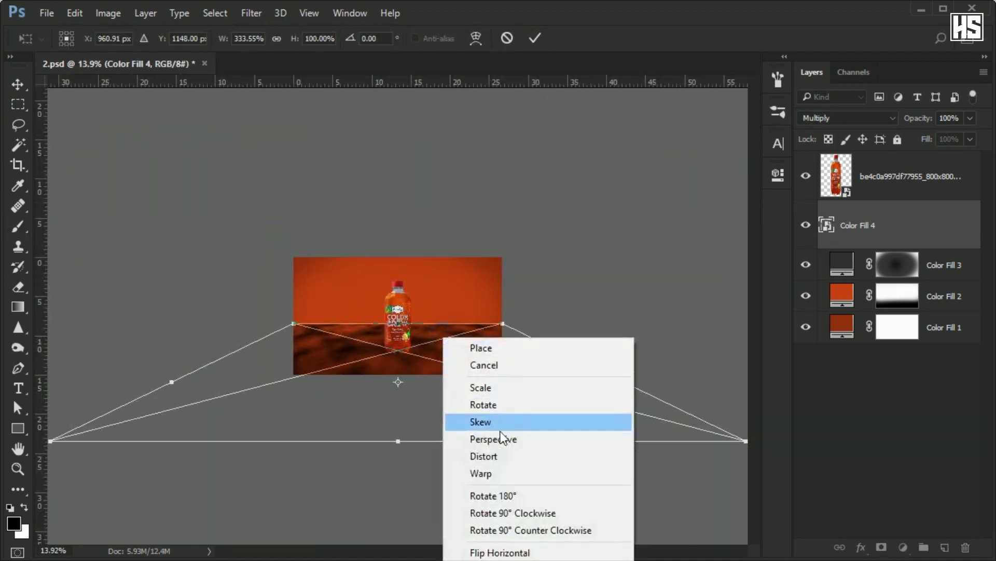
left_click(498, 418)
scroll(662, 412, "down", 2)
left_click_drag(662, 412, 638, 400)
key("Return")
key("b")
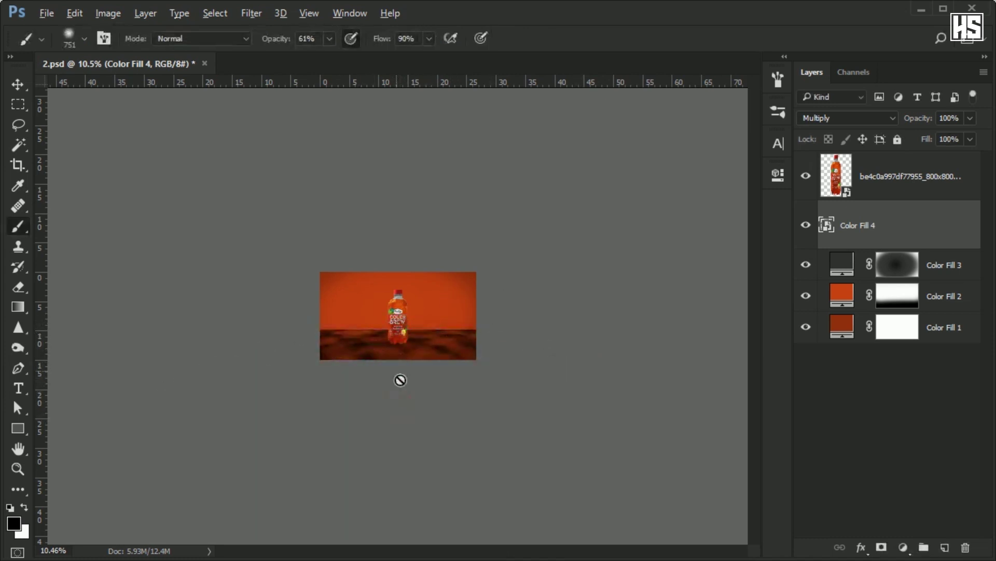
scroll(382, 350, "up", 3)
scroll(381, 351, "up", 2)
scroll(381, 350, "up", 1)
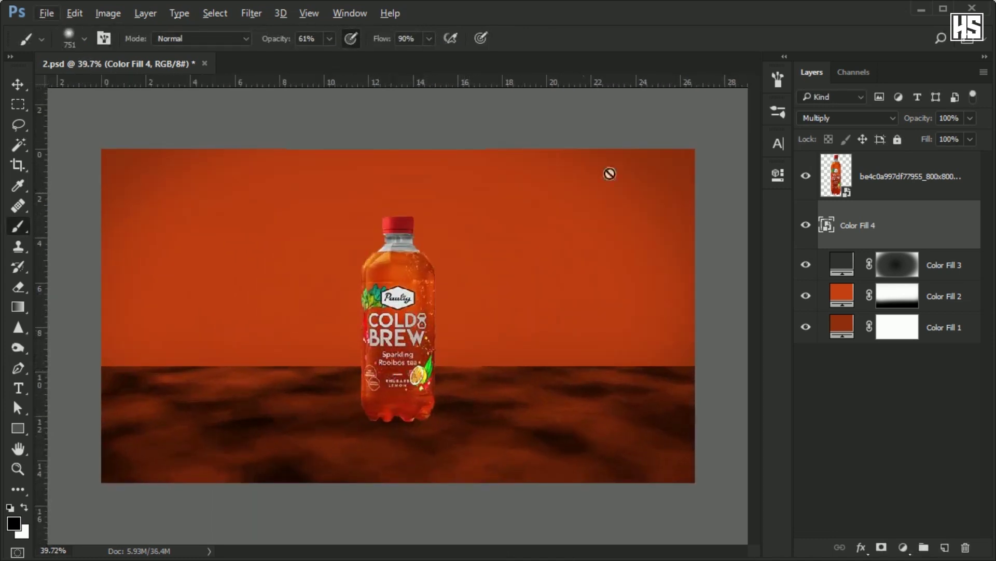
- Apply a 6.8-pixel Gaussian Blur to the cloud floor
left_click(250, 13)
mouse_move(259, 185)
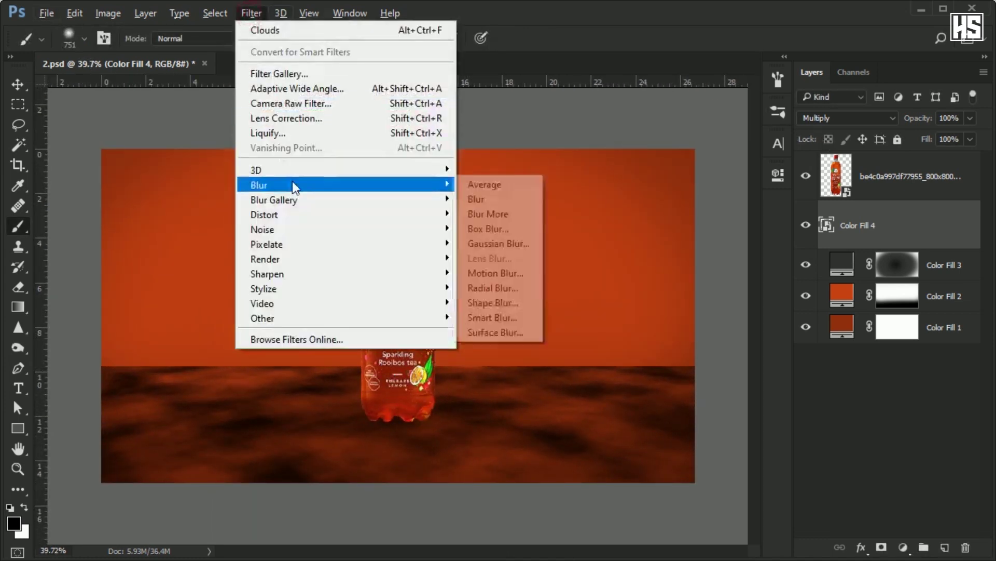
left_click(516, 244)
left_click_drag(475, 398, 509, 400)
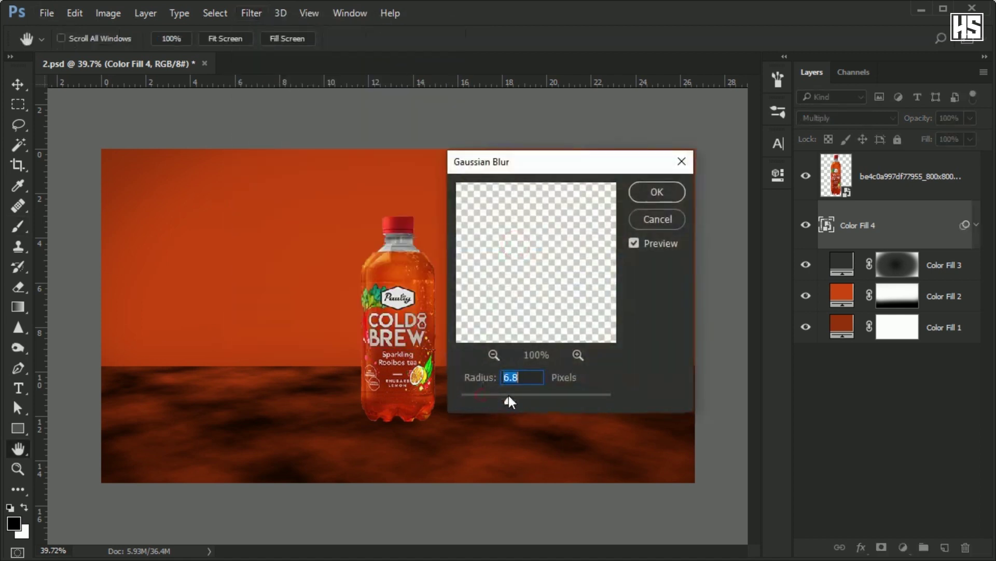
left_click(657, 191)
key("b")
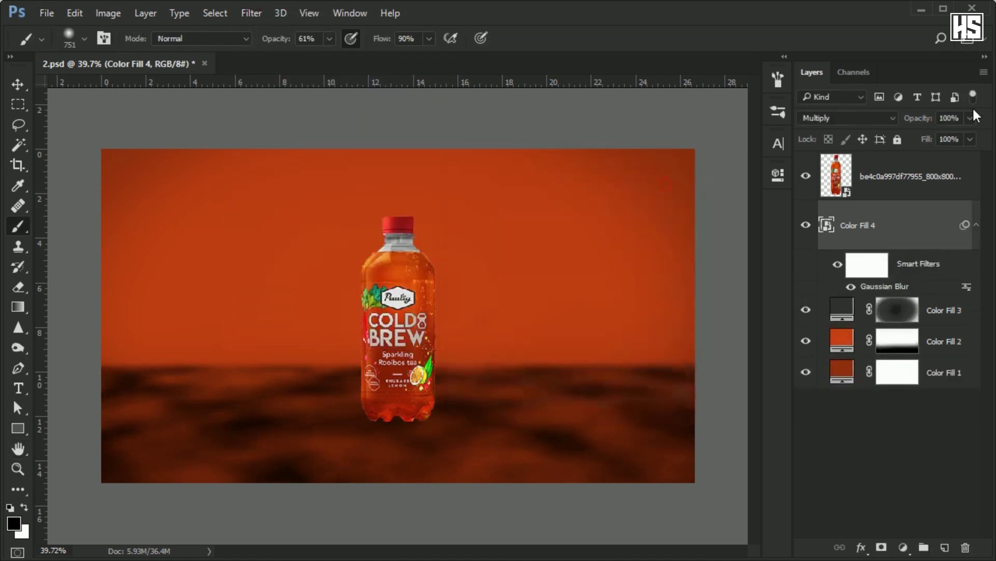
- Lower the cloud floor to 75% fill and mask its horizon to fade into the backdrop
mouse_move(916, 155)
left_mouse_down()
mouse_move(944, 156)
mouse_move(935, 159)
left_mouse_up()
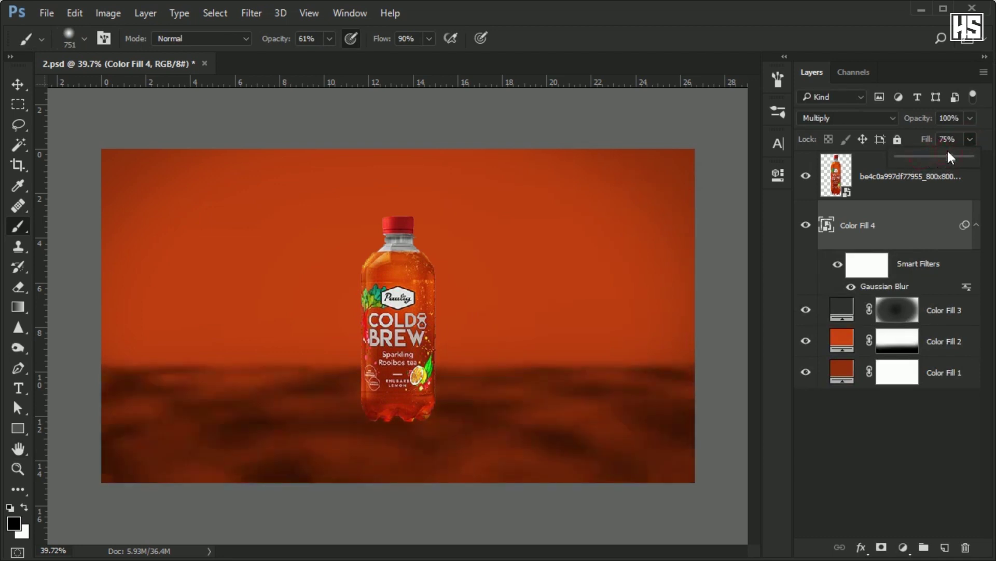
left_click(882, 547)
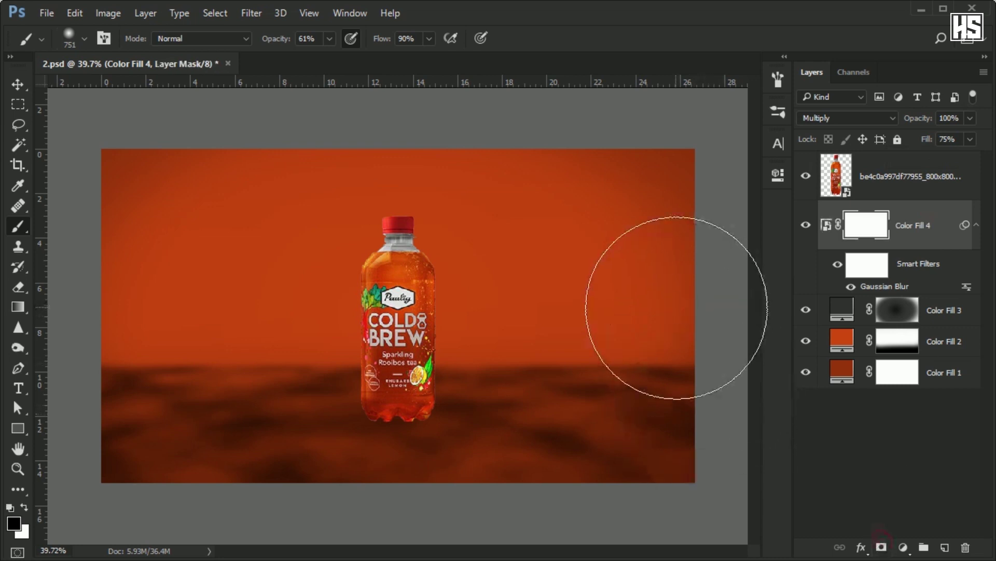
left_click_drag(646, 296, 680, 301)
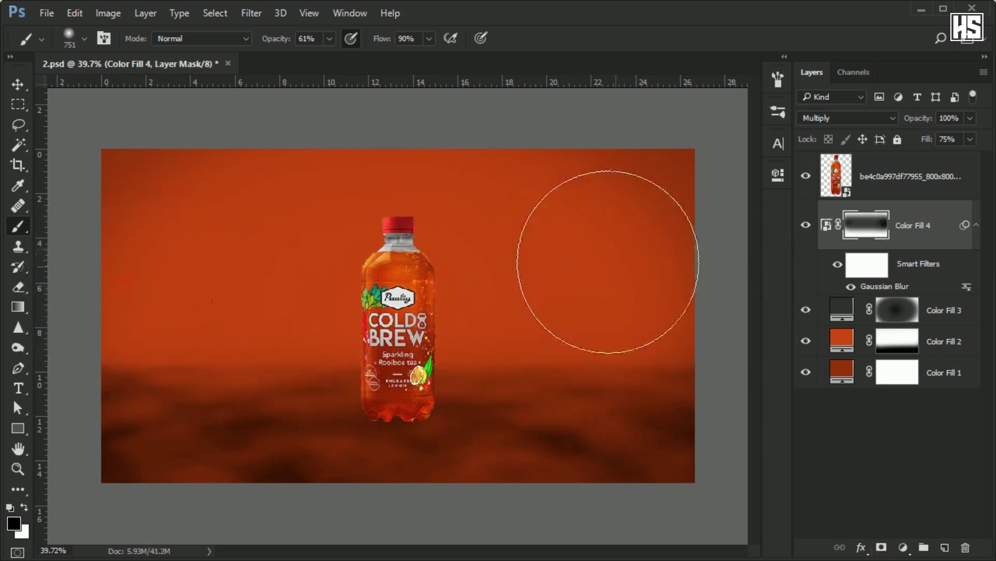
left_click_drag(578, 256, 111, 289)
- Move the cloud floor below Color Fill 3, then duplicate it and flip the copy vertically
left_click_drag(913, 225, 914, 324)
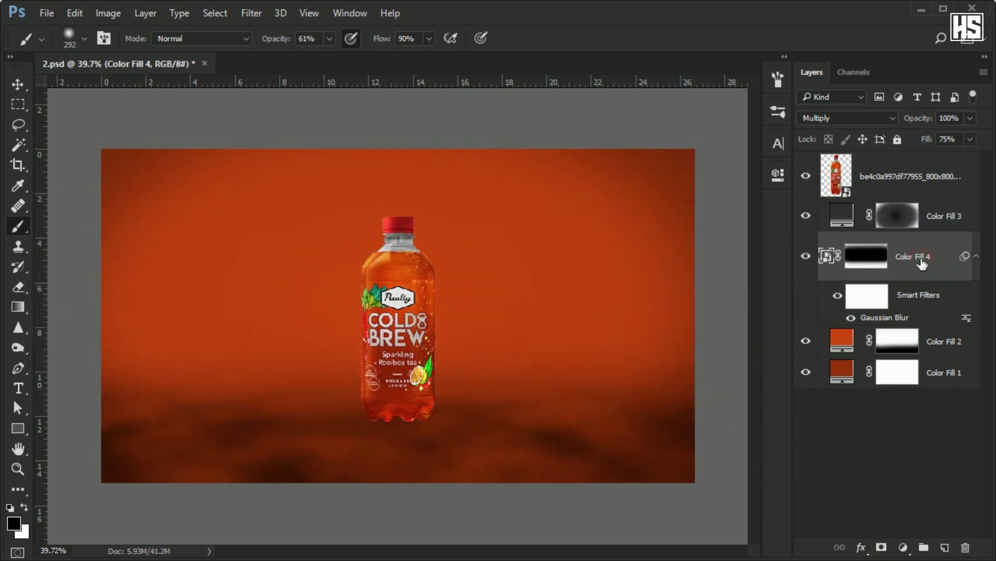
key("ctrl+j")
key("ctrl+t")
right_click(516, 188)
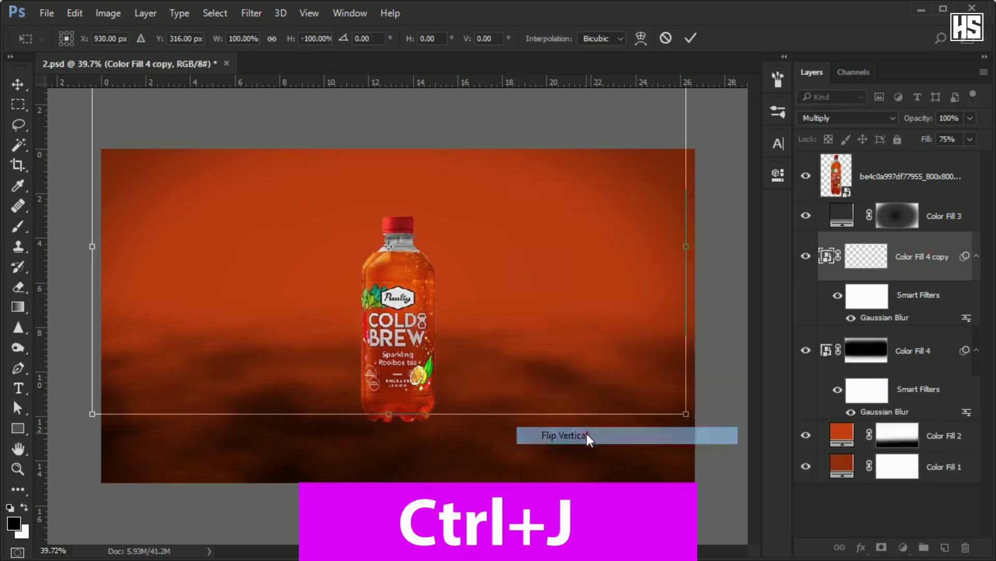
left_click(586, 435)
mouse_move(573, 237)
left_mouse_down()
mouse_move(575, 353)
mouse_move(562, 276)
left_mouse_up()
left_click_drag(386, 525, 386, 545)
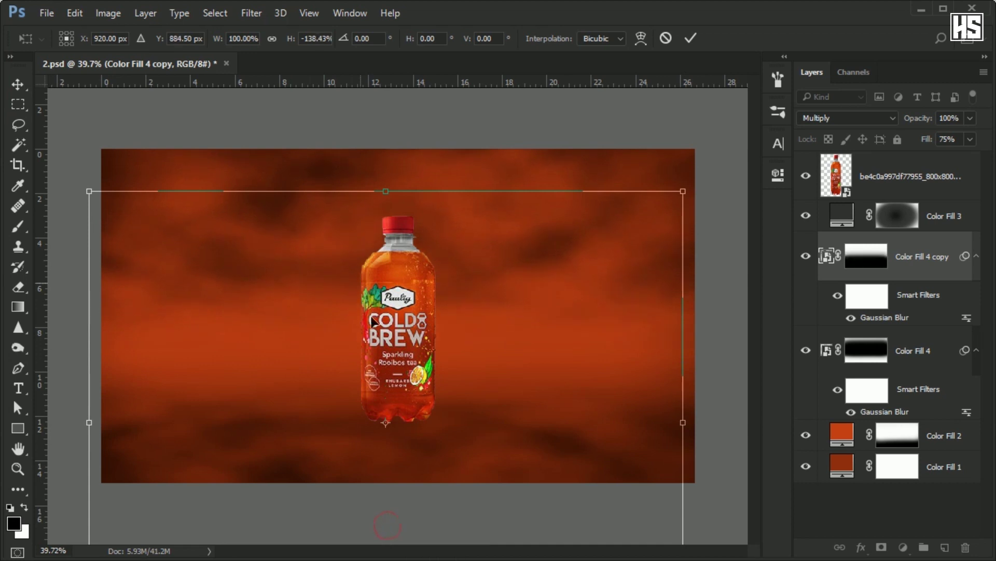
- Stretch the flipped cloud copy over the upper backdrop and fade it to 18% fill
scroll(384, 301, "down", 3)
scroll(390, 364, "down", 2)
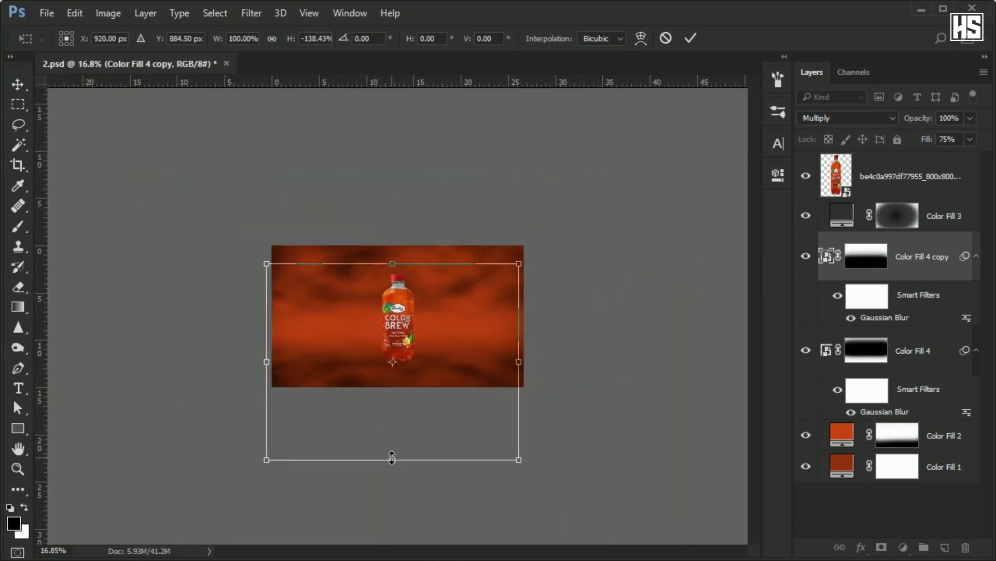
left_click_drag(392, 457, 392, 539)
left_click_drag(441, 457, 449, 429)
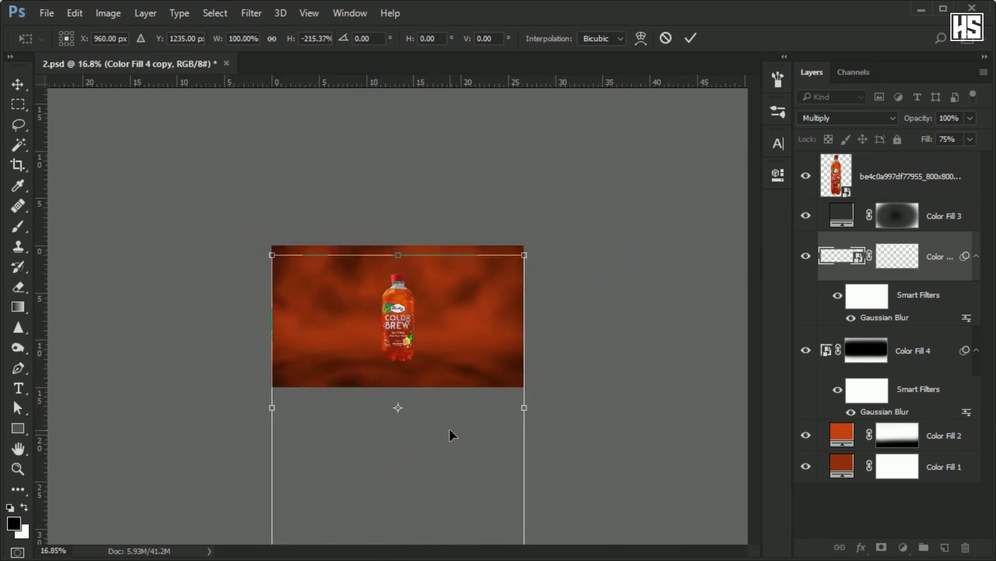
key("Return")
key("b")
scroll(394, 312, "up", 4)
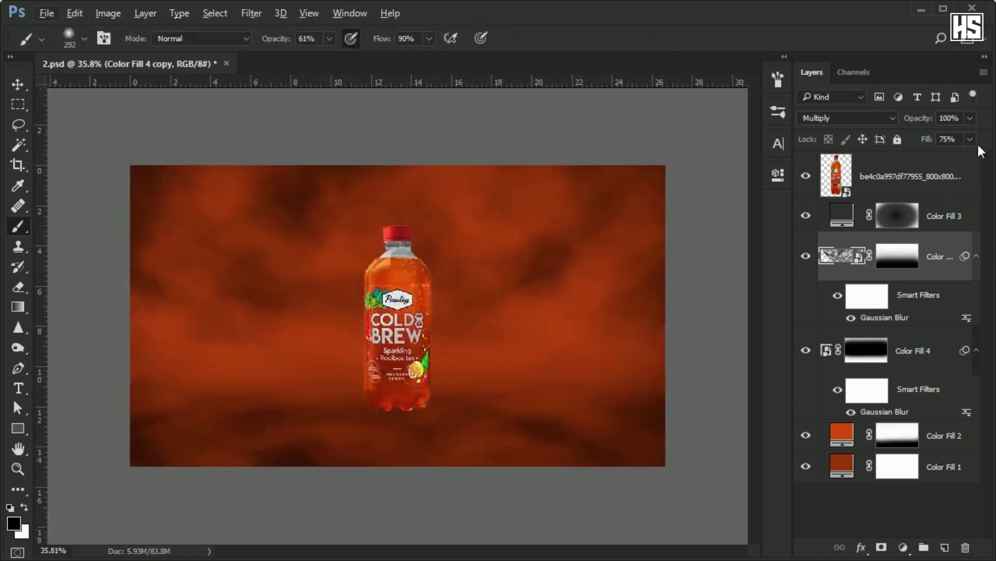
left_click_drag(960, 152, 919, 155)
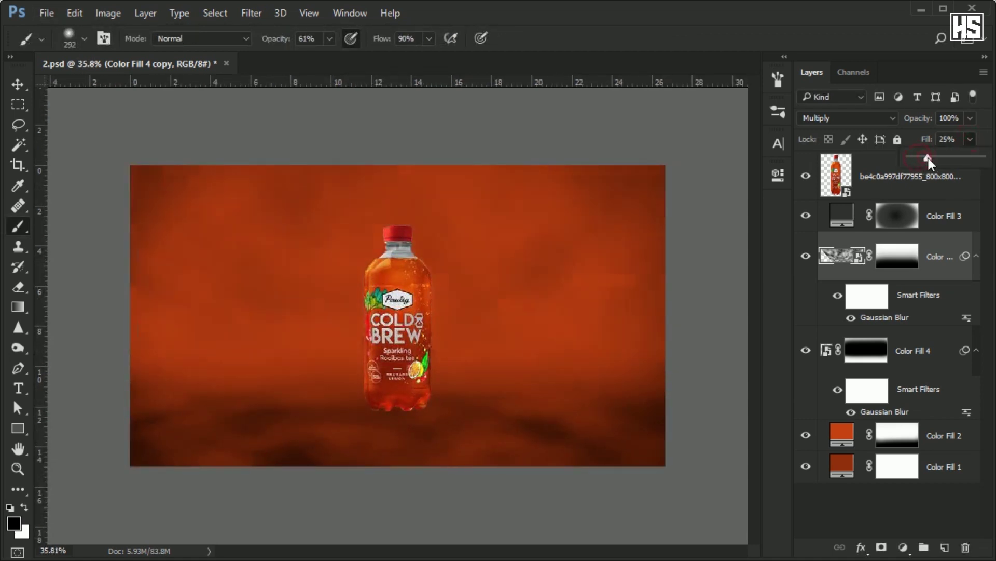
scroll(492, 218, "up", 1)
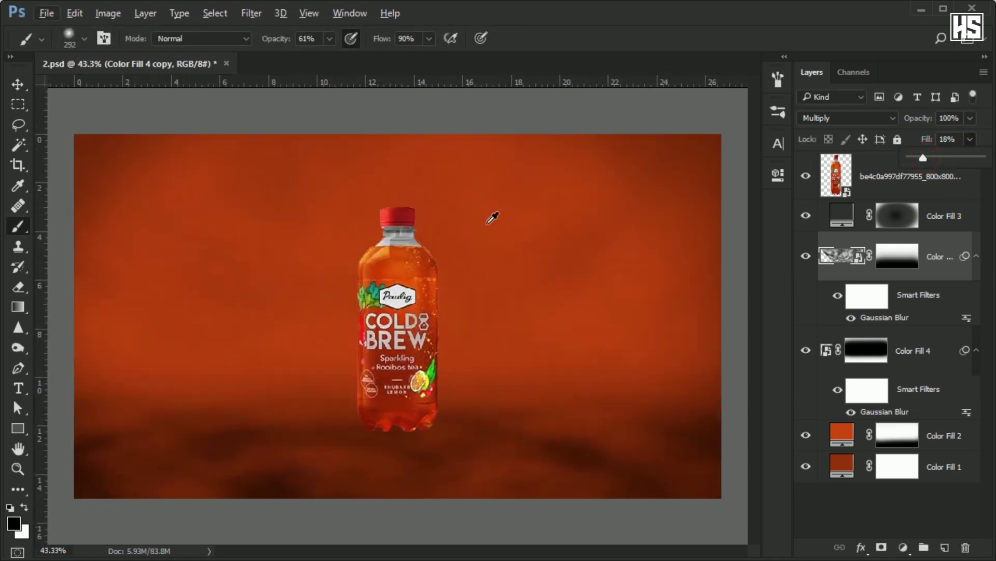
- Place the 590P grunge texture above Color Fill 3, scaled to cover the canvas
left_click(962, 217)
double_click(431, 127)
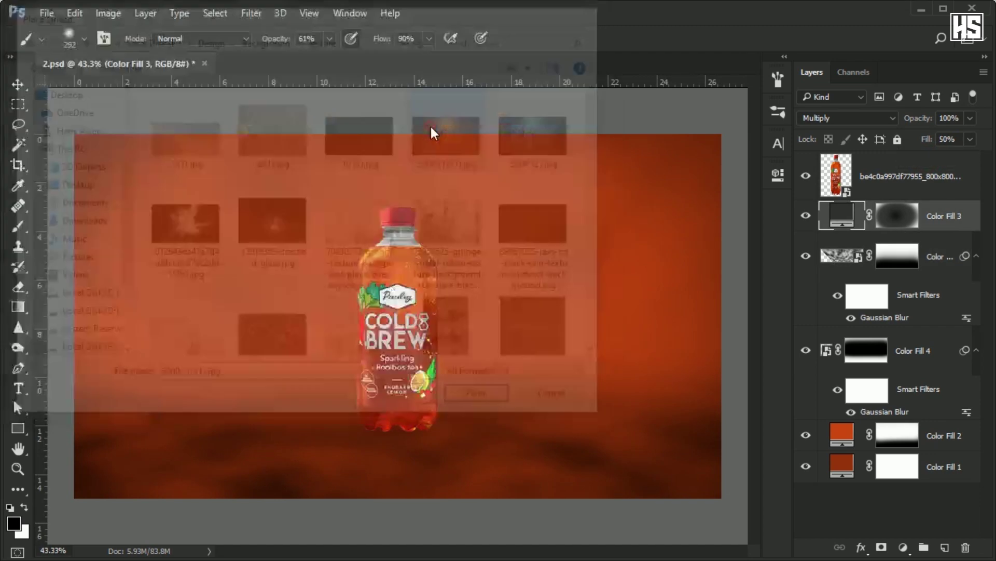
scroll(482, 290, "down", 1)
left_click_drag(495, 265, 743, 135)
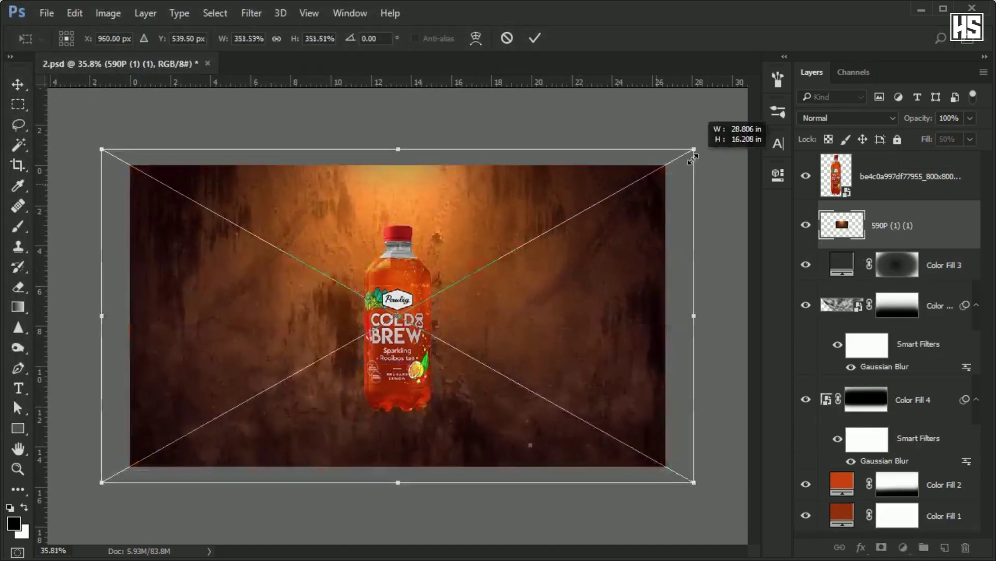
key("Return")
left_click(847, 118)
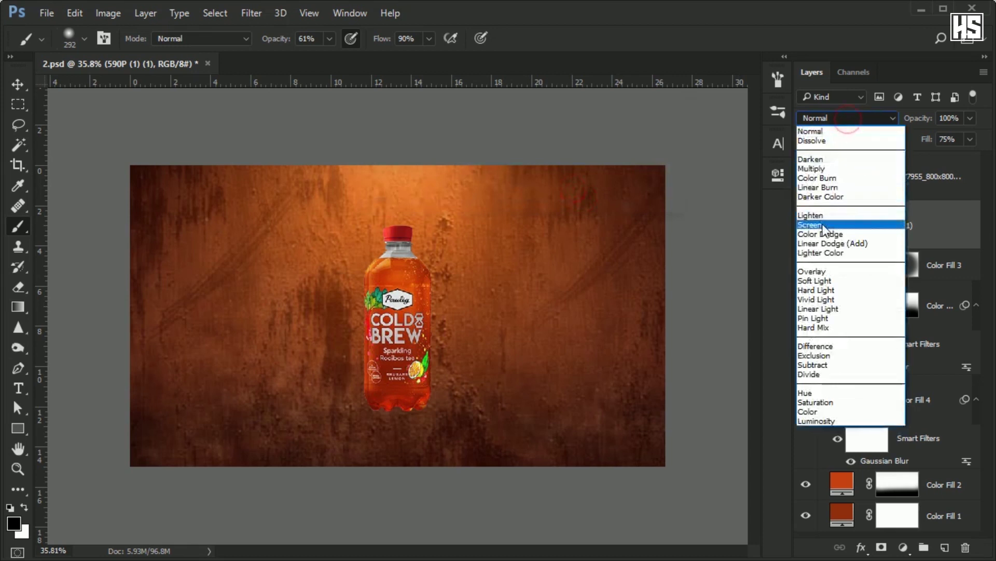
- Blend the texture in Screen mode at 51% fill and mask it out along the bottom
left_click(825, 222)
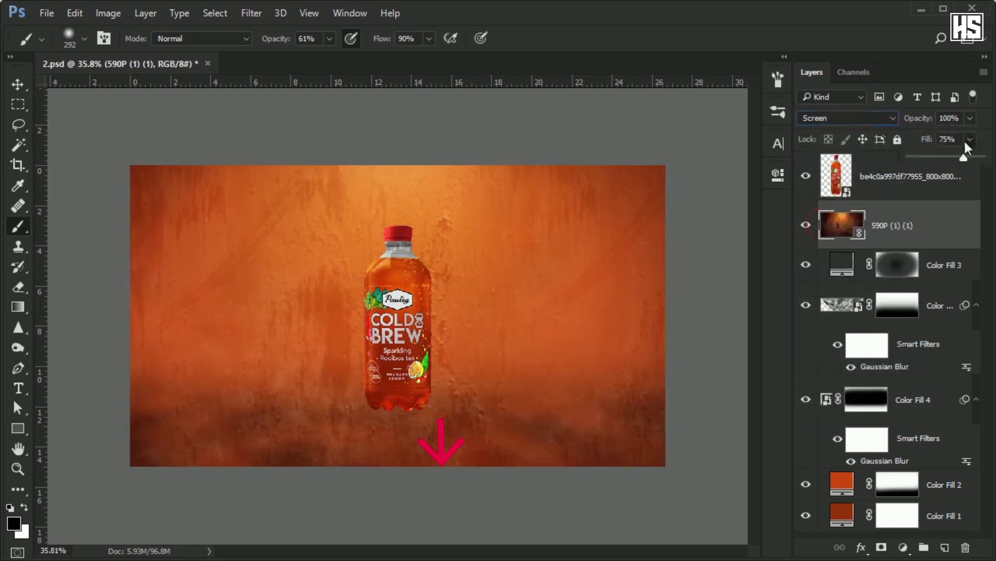
mouse_move(964, 141)
left_mouse_down()
mouse_move(936, 158)
mouse_move(946, 154)
left_mouse_up()
left_click(881, 547)
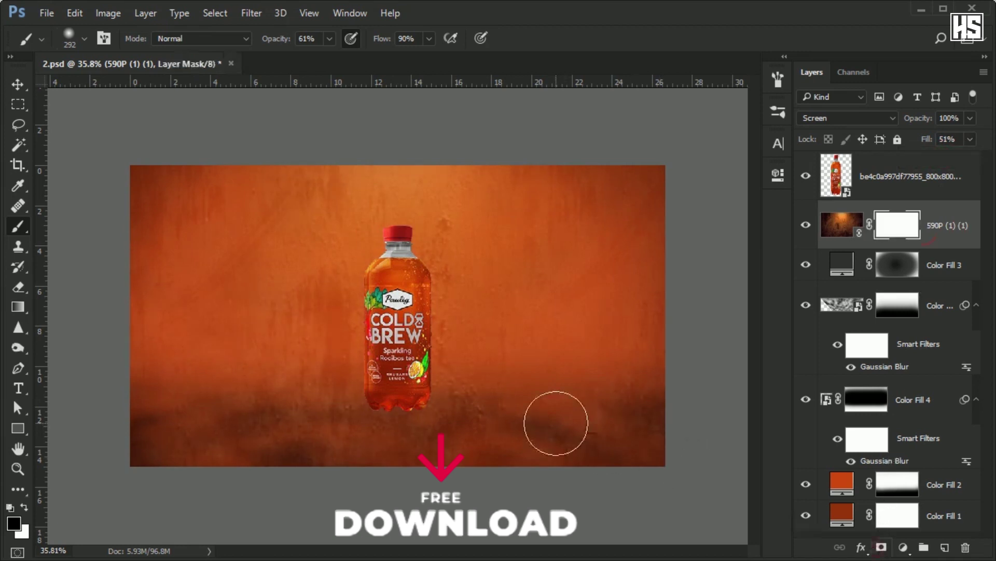
left_click_drag(423, 434, 343, 459)
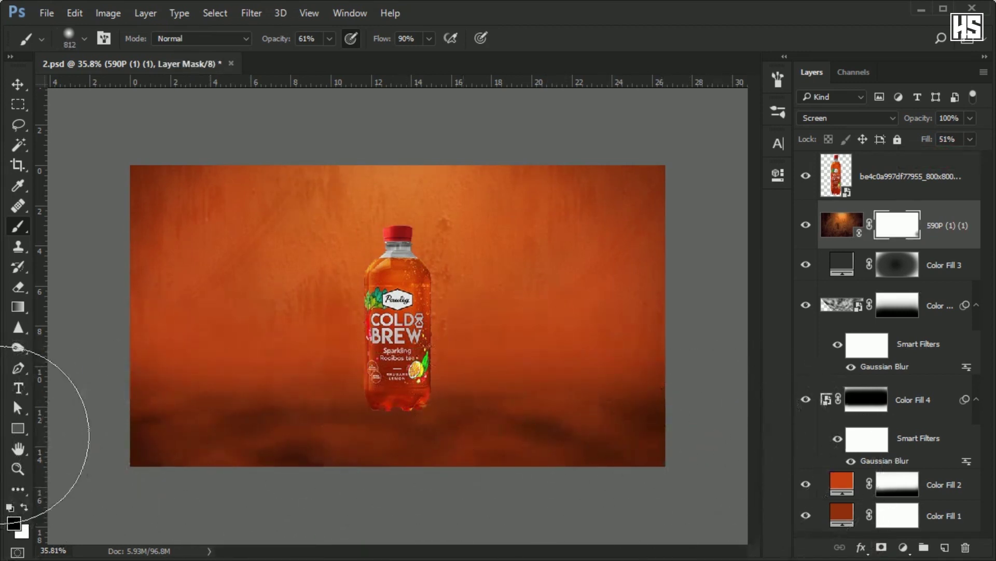
- Raise Color Fill 4's fill to about 48% to deepen the bottom band
left_click(942, 397)
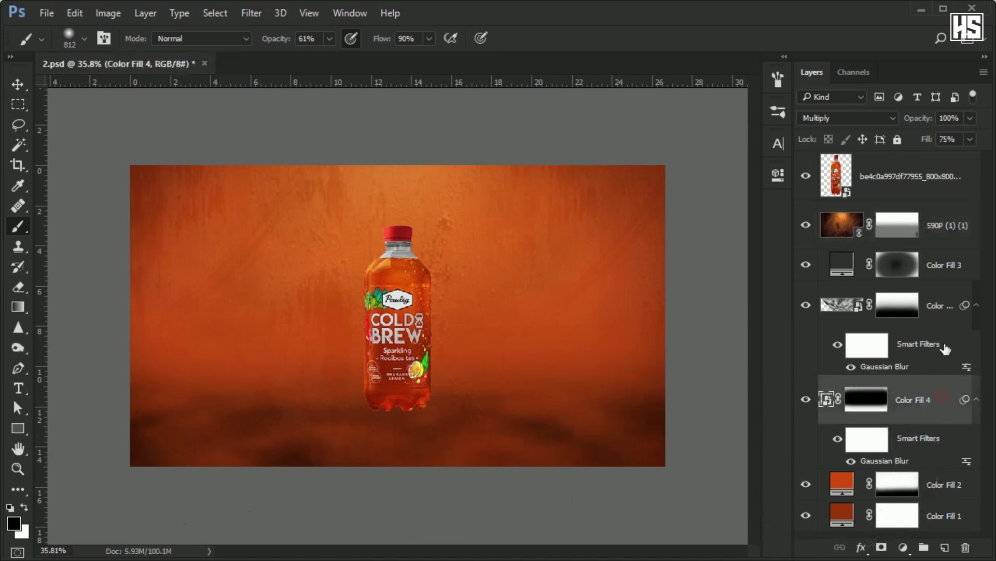
left_click(805, 399)
left_click_drag(914, 160, 943, 157)
left_click(940, 218)
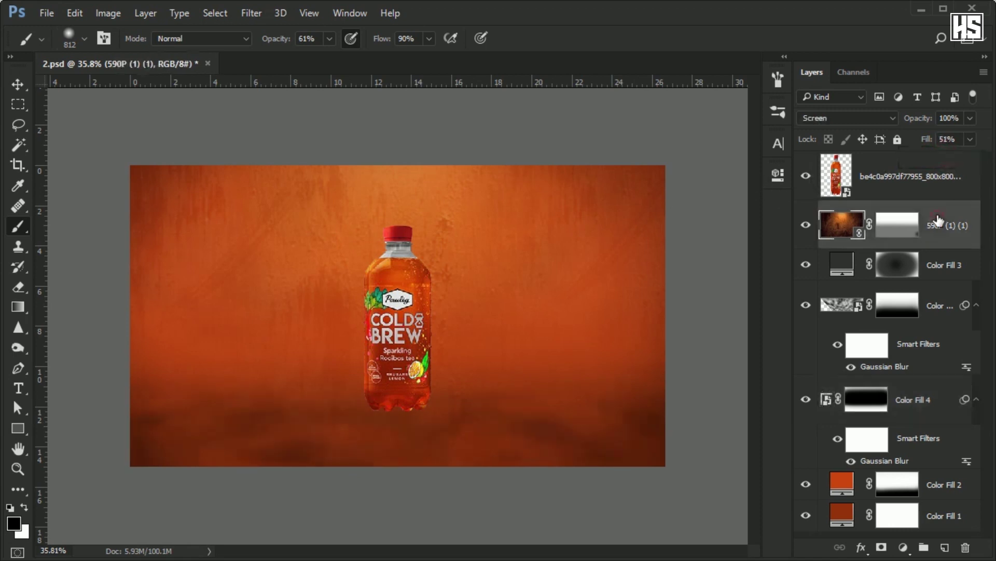
- Paint a soft dark dab on a new layer at the bottle's base
left_click(944, 549)
left_click_drag(373, 420, 386, 390)
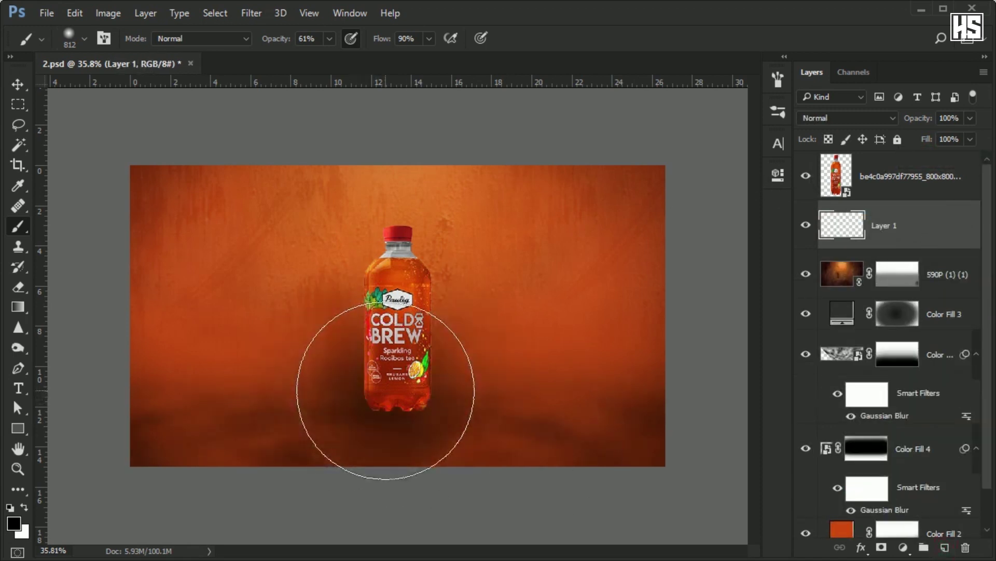
key("ctrl+z")
left_click(395, 283)
key("ctrl+t")
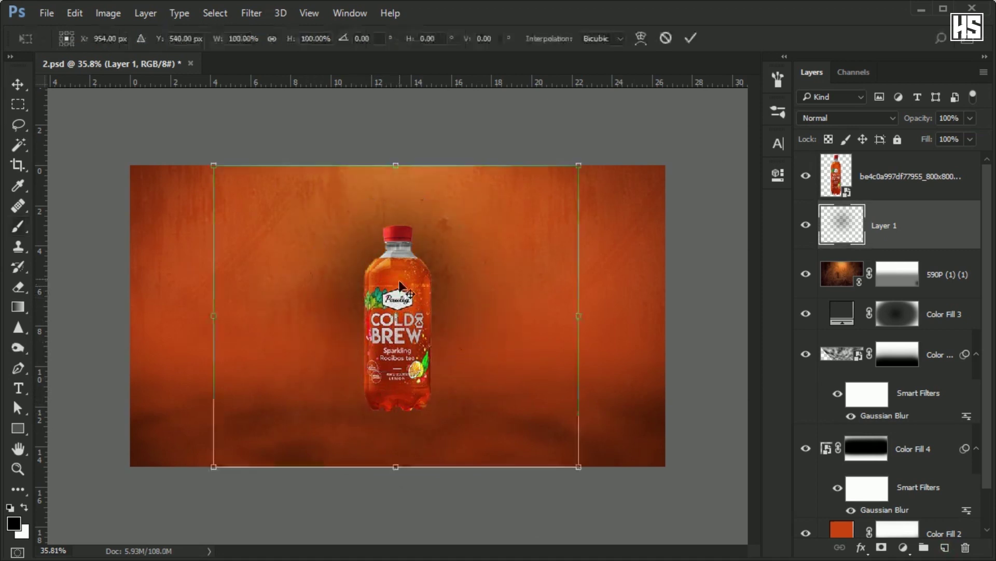
left_click_drag(394, 164, 395, 404)
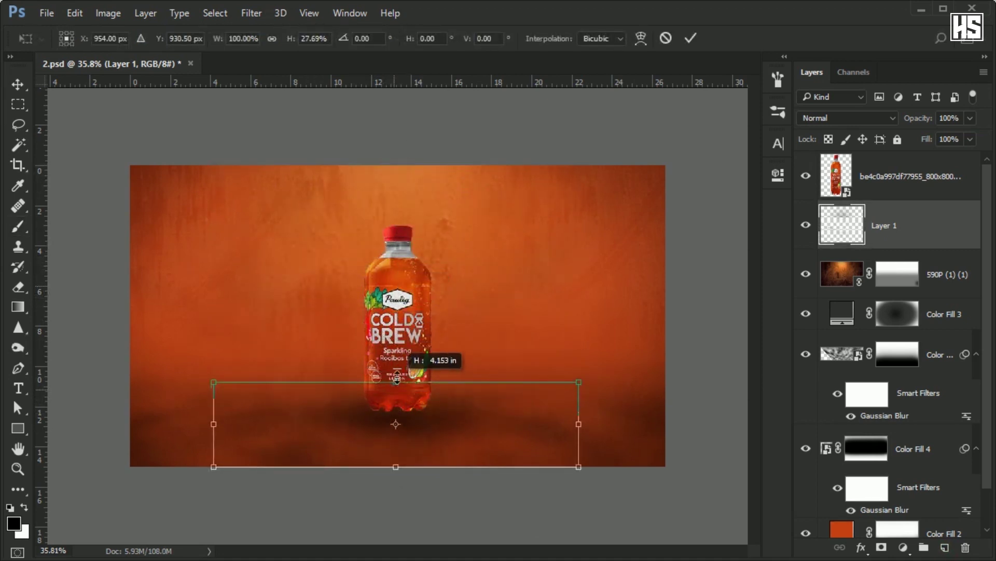
- Squash and narrow the dab into a flat contact shadow under the bottle
scroll(420, 436, "up", 3)
scroll(436, 431, "up", 1)
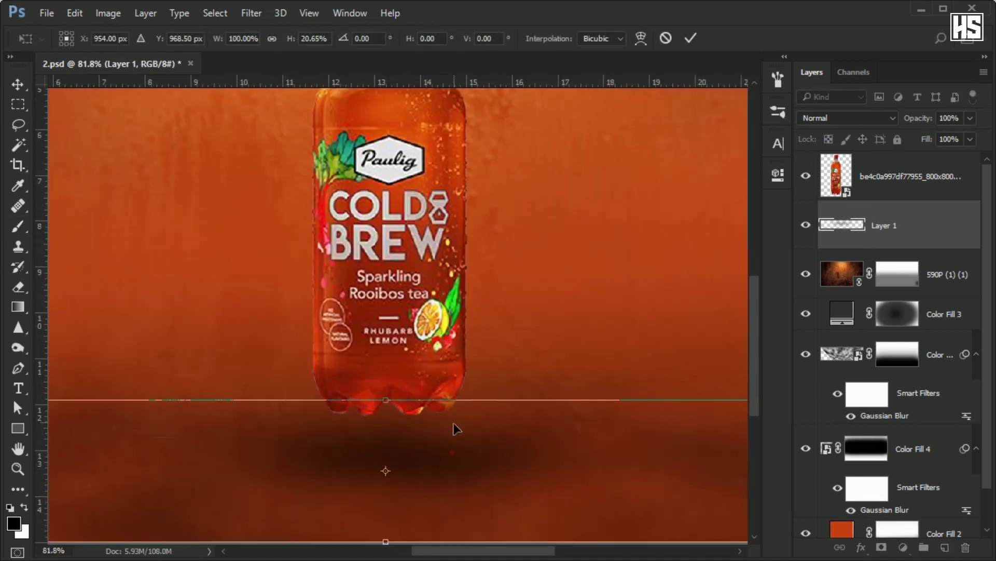
left_click_drag(457, 423, 459, 430)
left_click_drag(389, 354, 391, 377)
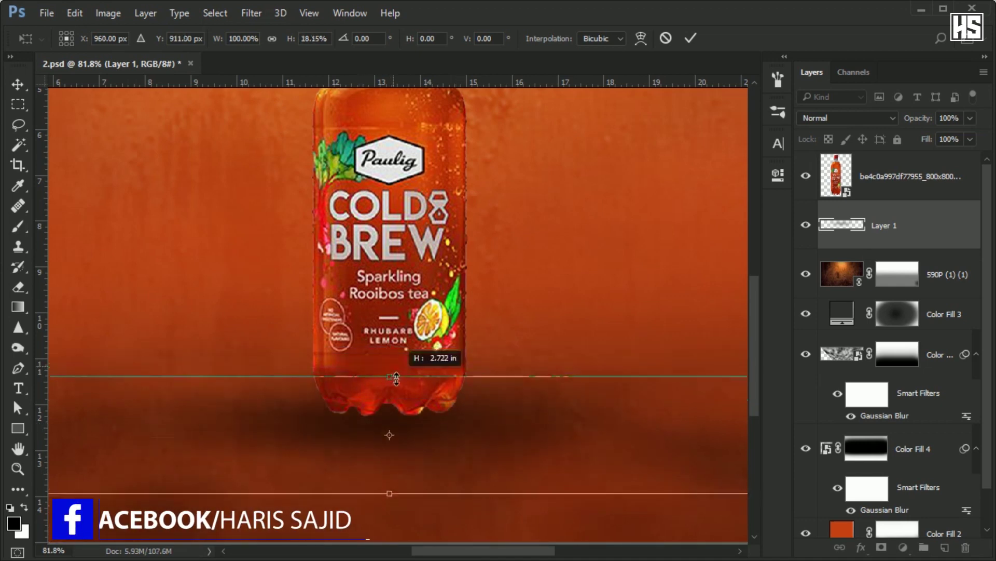
left_click_drag(392, 499, 389, 478)
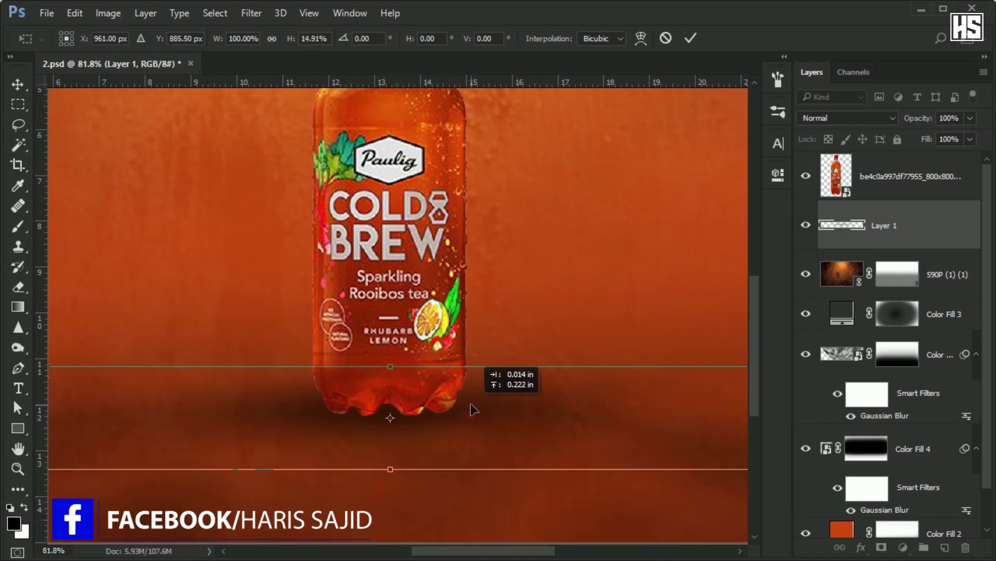
scroll(474, 407, "down", 3)
left_click_drag(633, 445, 518, 446)
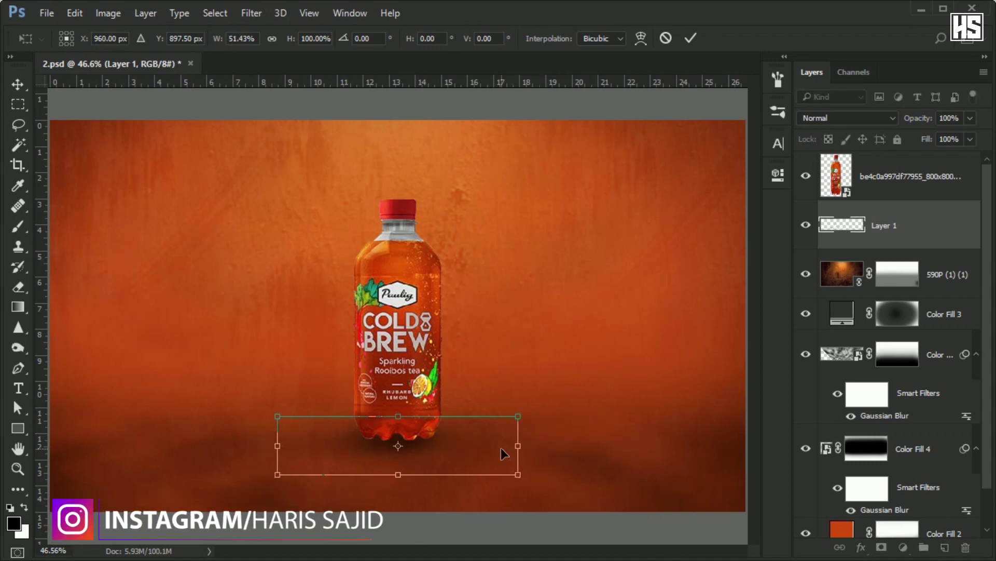
left_click_drag(393, 475, 393, 465)
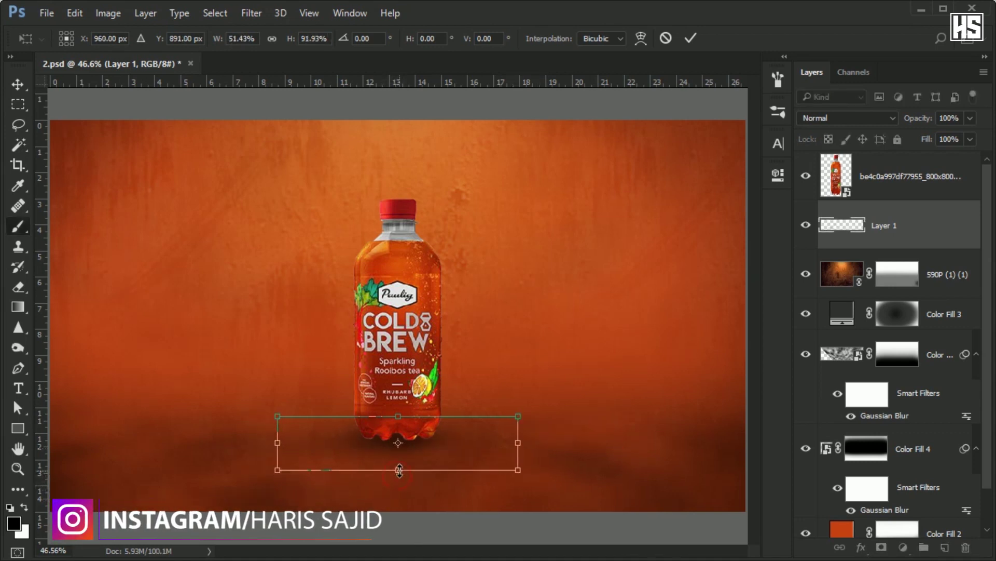
key("Return")
key("b")
- Duplicate the shadow, stretch it about twice as wide, and set its fill to 20%
key("ctrl+j")
key("ctrl+t")
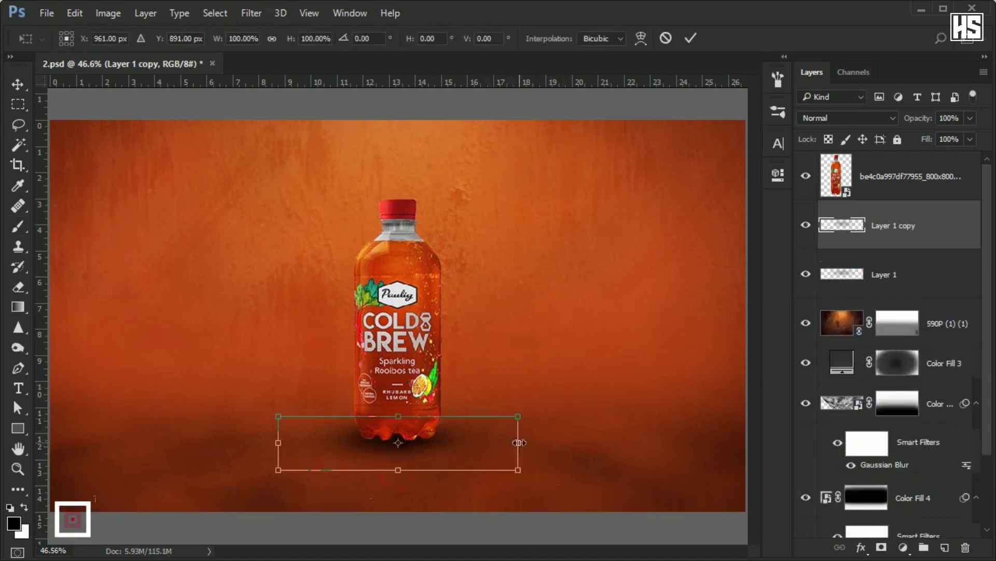
left_click_drag(519, 442, 652, 442)
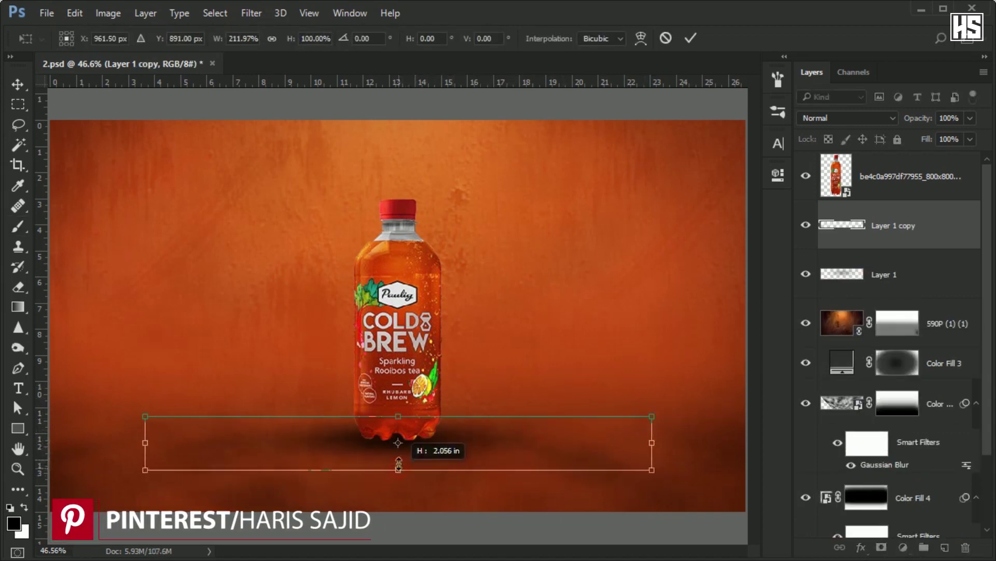
left_click_drag(398, 465, 399, 456)
key("ctrl+z")
left_click_drag(399, 417, 402, 423)
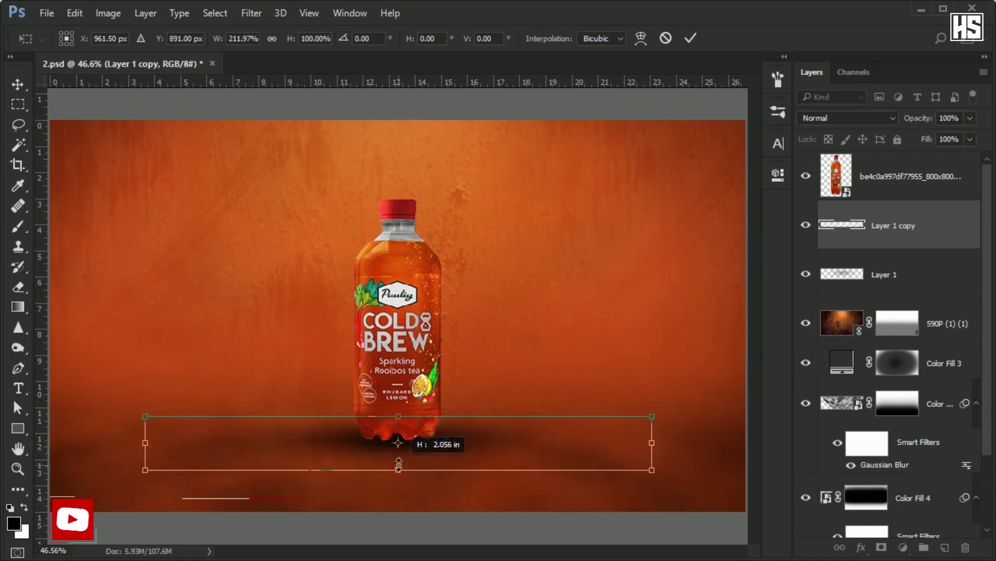
key("Return")
key("b")
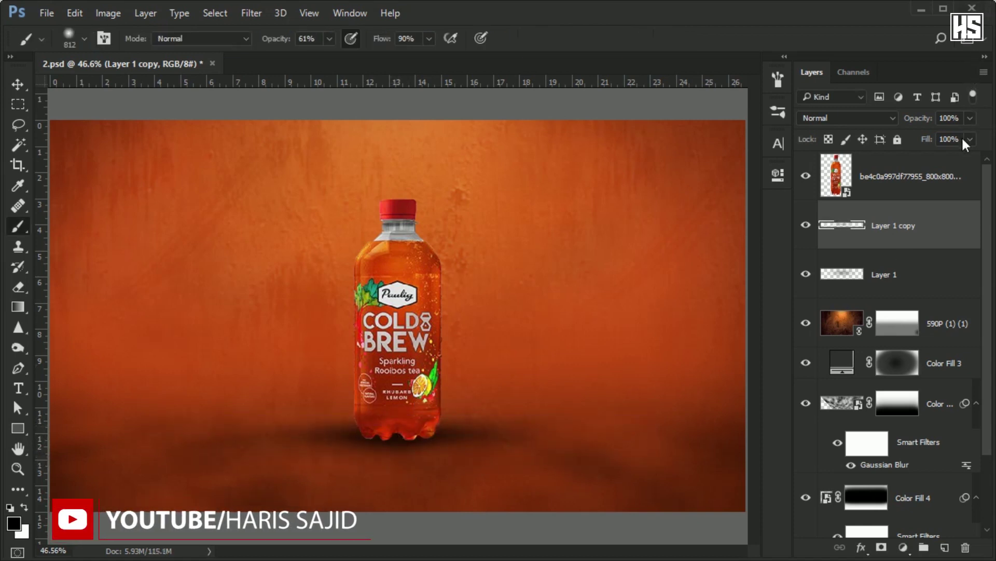
left_click_drag(923, 155, 927, 156)
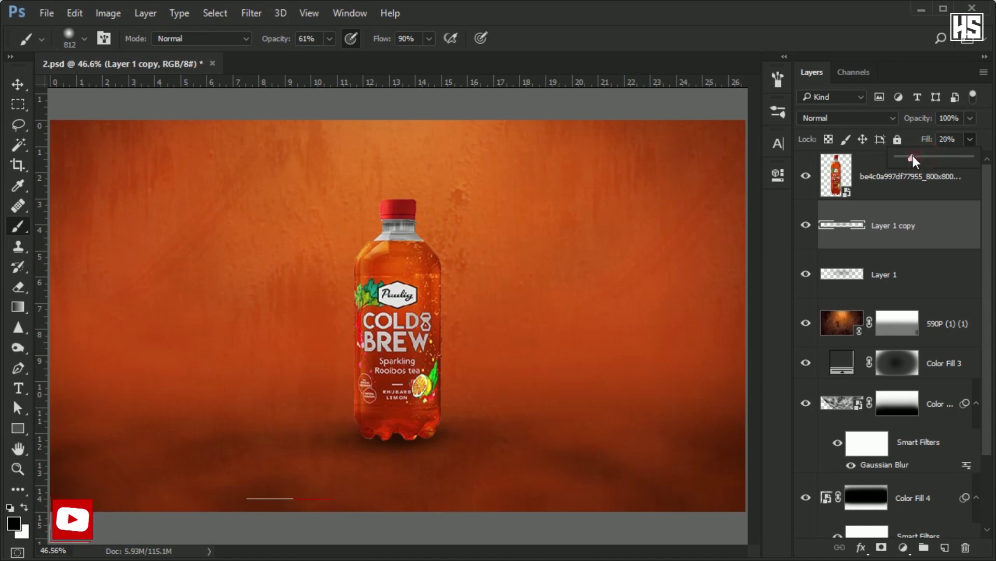
- Duplicate the Layer 1 shadow, move the copy to the top and widen it slightly
left_click(937, 280)
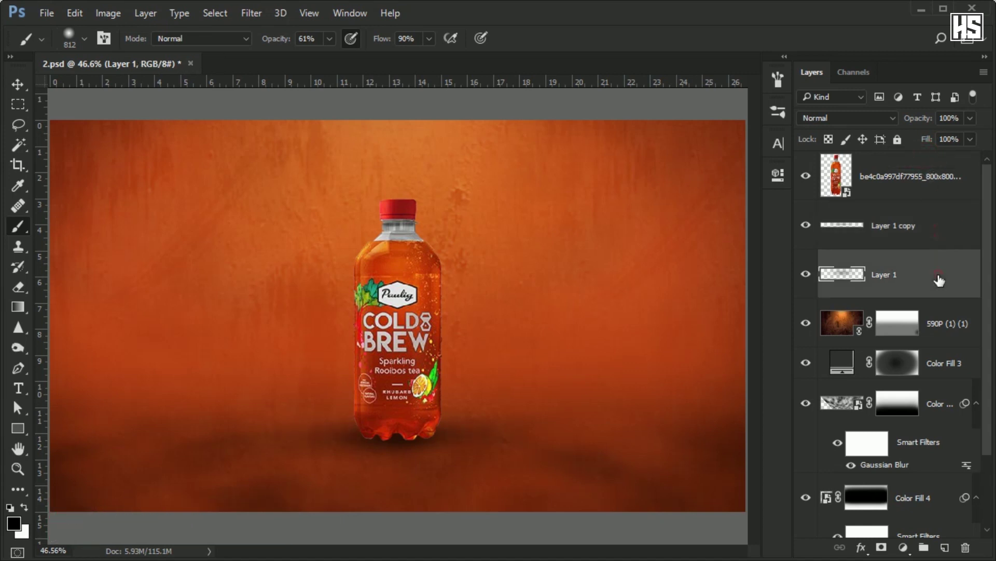
key("ctrl+j")
left_click_drag(936, 283, 929, 174)
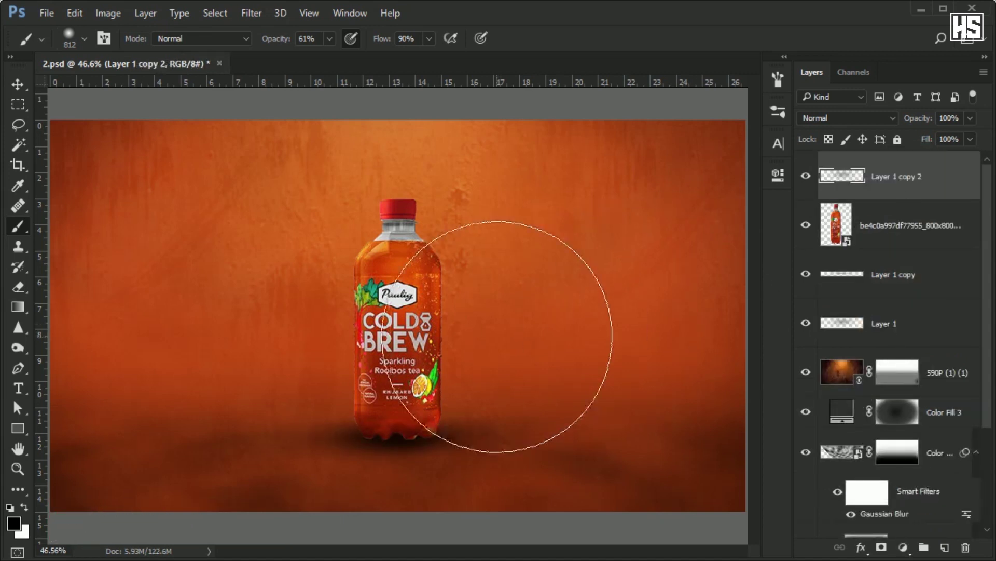
scroll(477, 364, "up", 3)
key("ctrl+t")
left_click_drag(424, 479, 423, 493)
left_click_drag(546, 488, 560, 486)
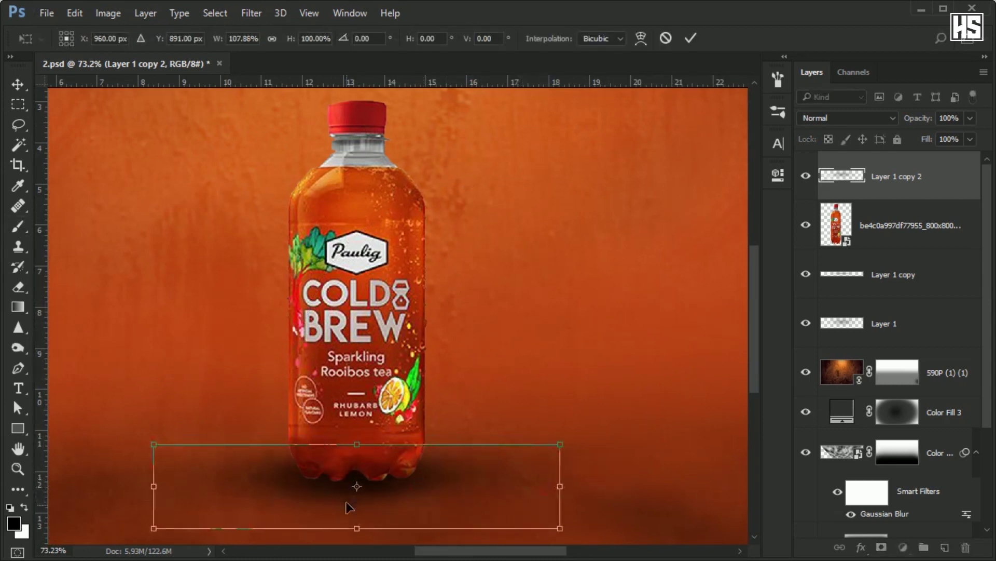
left_click_drag(361, 528, 363, 507)
key("ctrl+z")
key("Return")
- On a new Layer 2, paint a large dark soft blob and squash it flat
key("b")
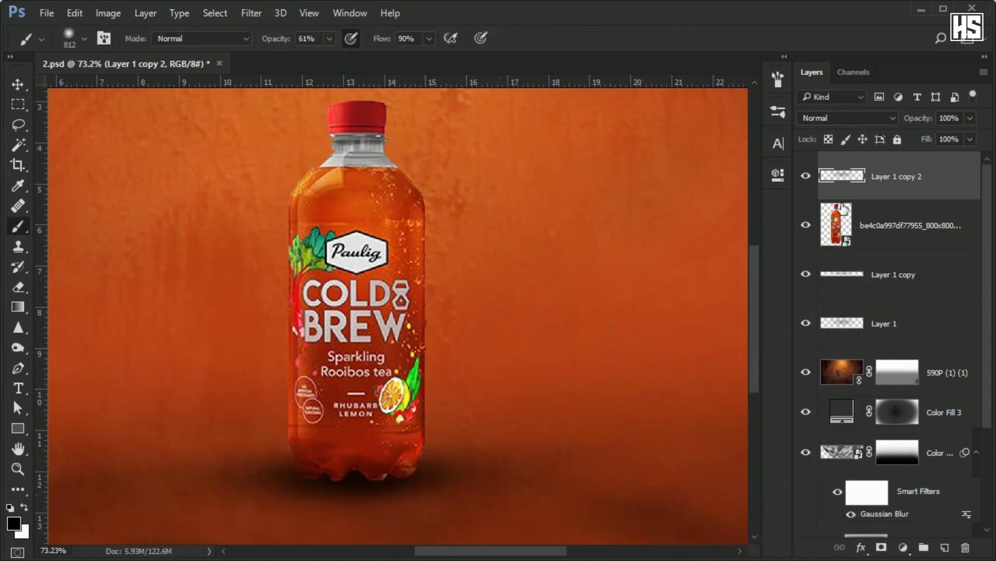
left_click(945, 547)
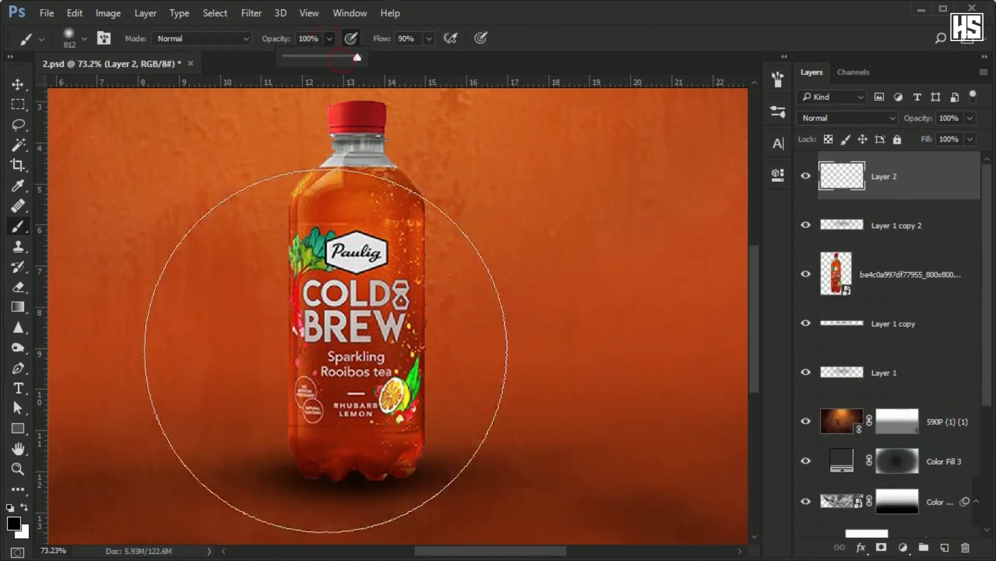
left_click(311, 322)
key("ctrl+t")
key("ctrl+0")
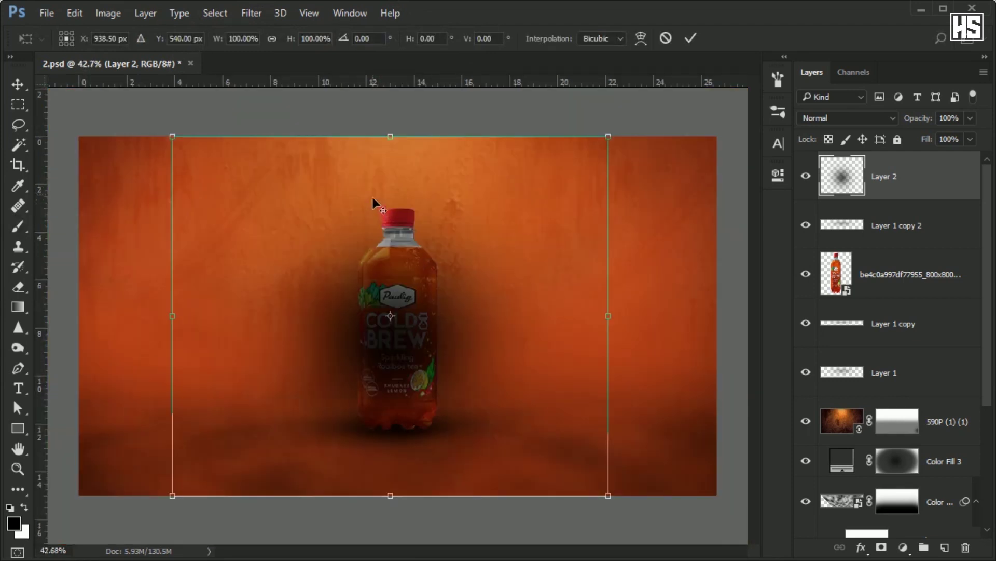
left_click_drag(389, 132, 416, 449)
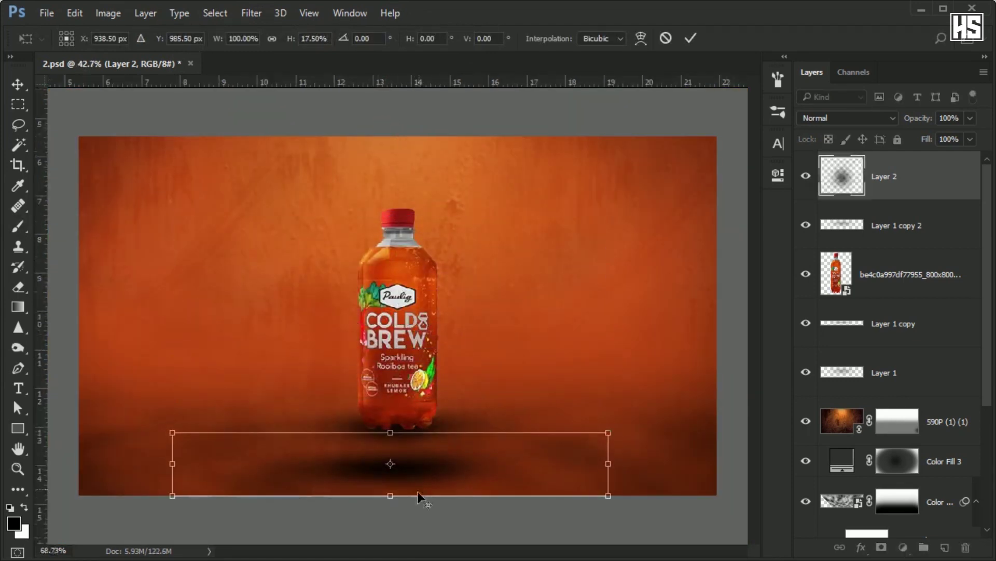
- Fit the flattened shadow tightly under the bottle base and set Layer 2's fill to 60%
scroll(417, 491, "up", 3)
left_click_drag(732, 396, 469, 396)
scroll(470, 396, "up", 4)
left_click_drag(553, 379, 568, 380)
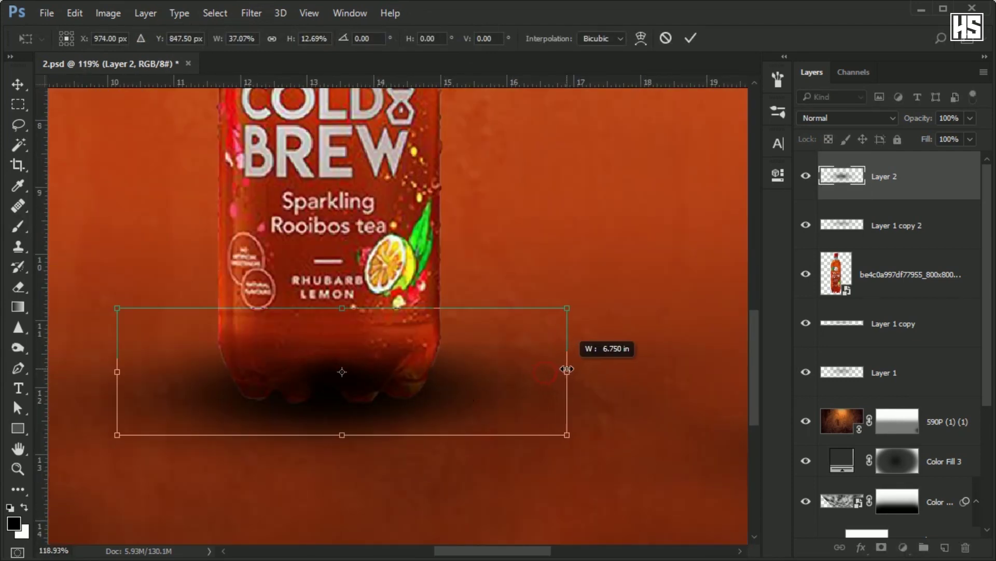
left_click_drag(350, 439, 513, 383)
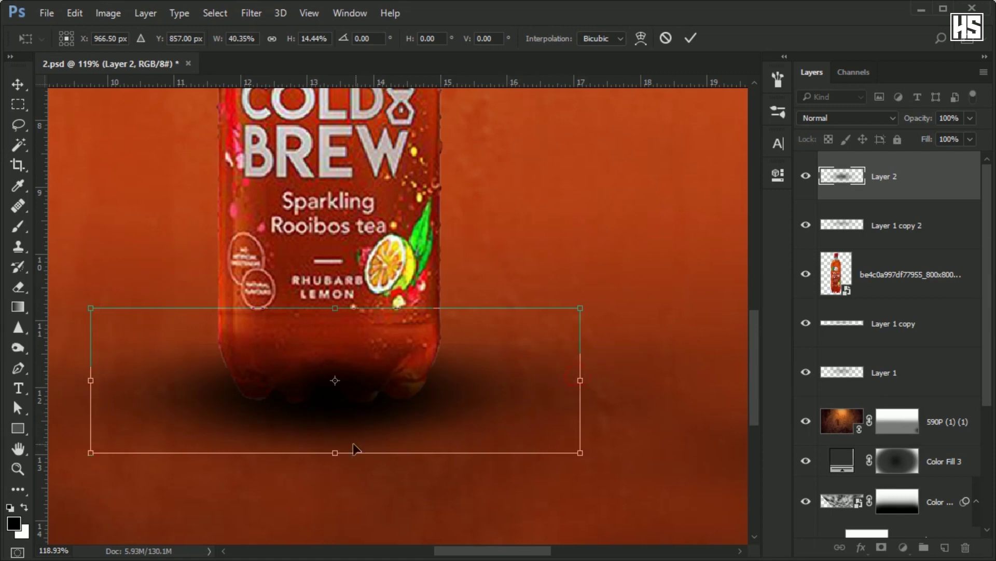
left_click_drag(353, 451, 334, 441)
key("Return")
key("b")
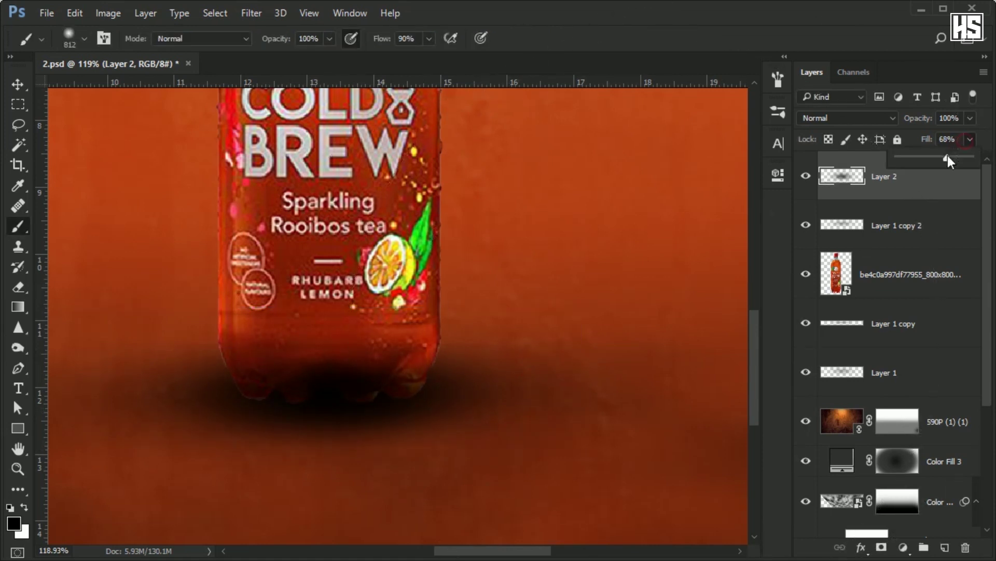
left_click_drag(947, 155, 937, 159)
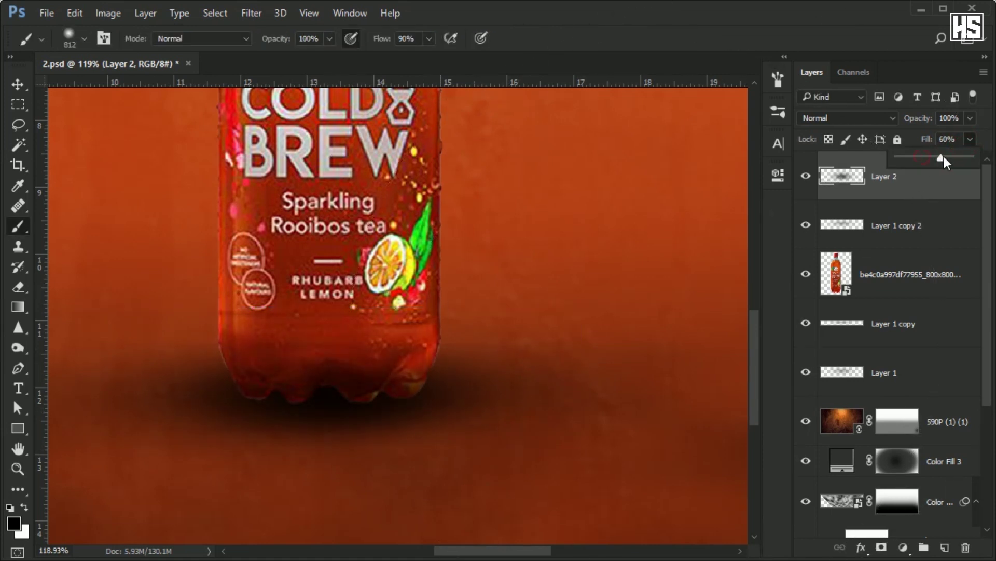
left_click(938, 194)
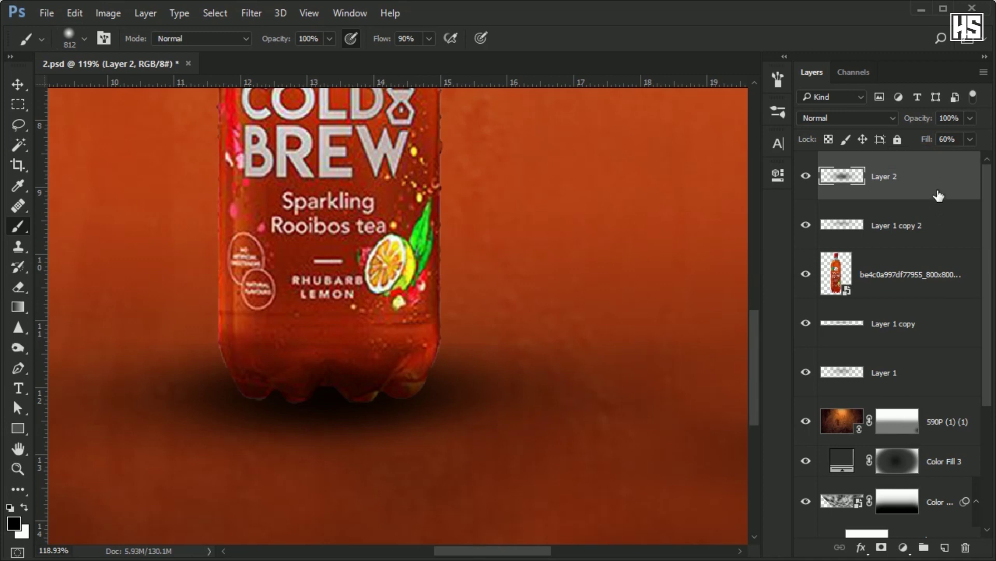
- Add a Levels layer above the bottle, clipped to it, with lowered white output to darken it
left_click(905, 553)
left_click(853, 289)
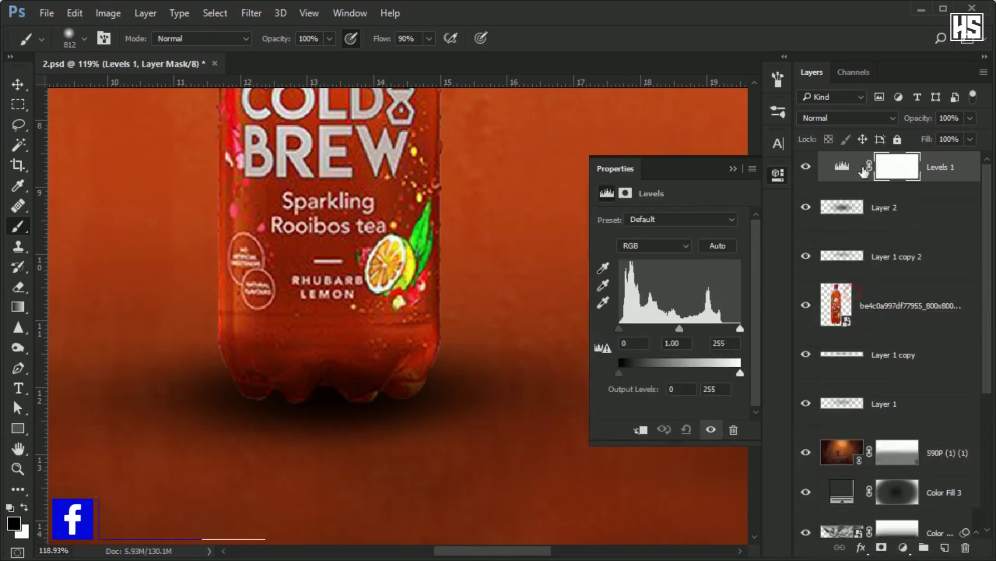
left_click_drag(863, 172, 930, 277)
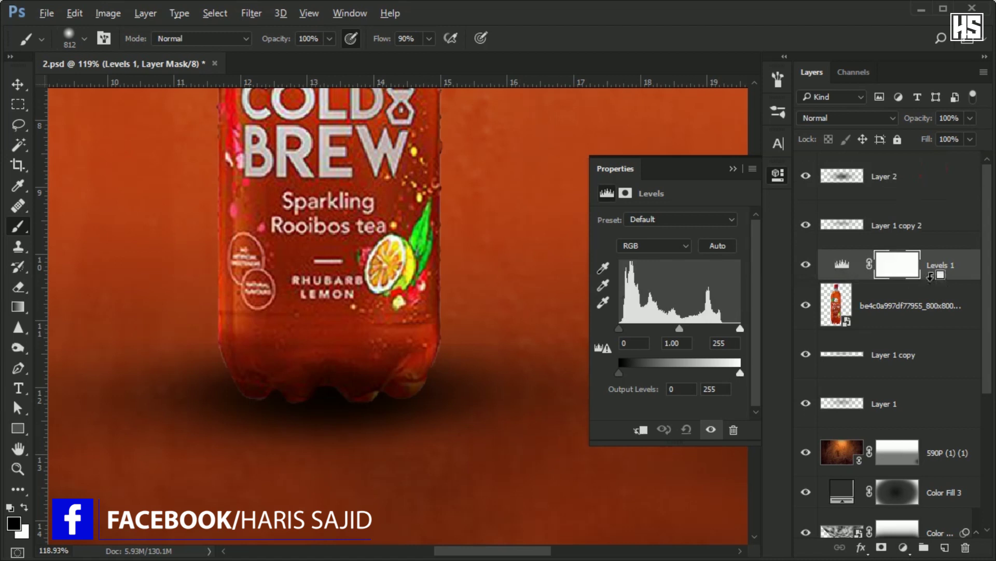
left_click(629, 434)
mouse_move(740, 373)
left_mouse_down()
mouse_move(673, 367)
mouse_move(683, 366)
left_mouse_up()
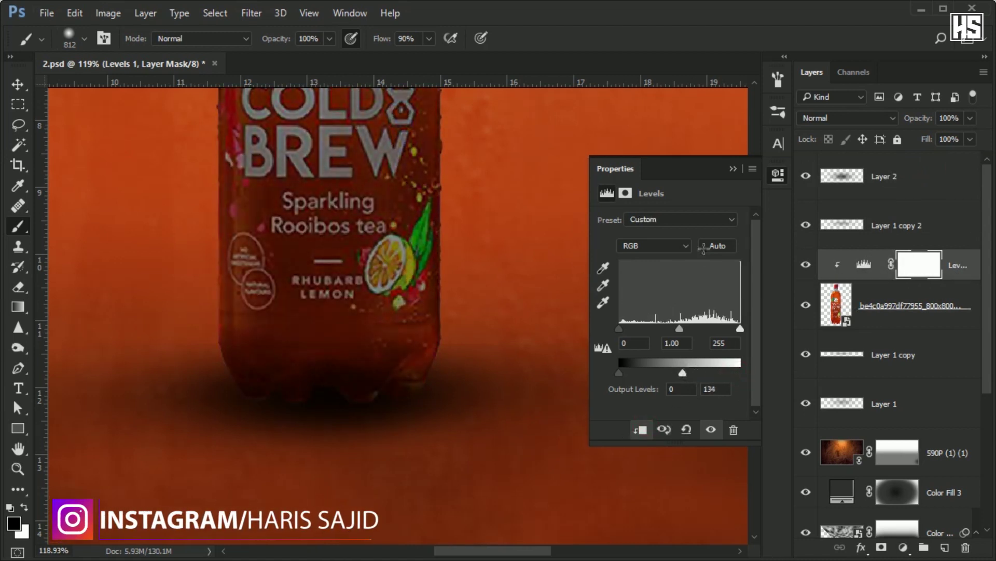
left_click(733, 169)
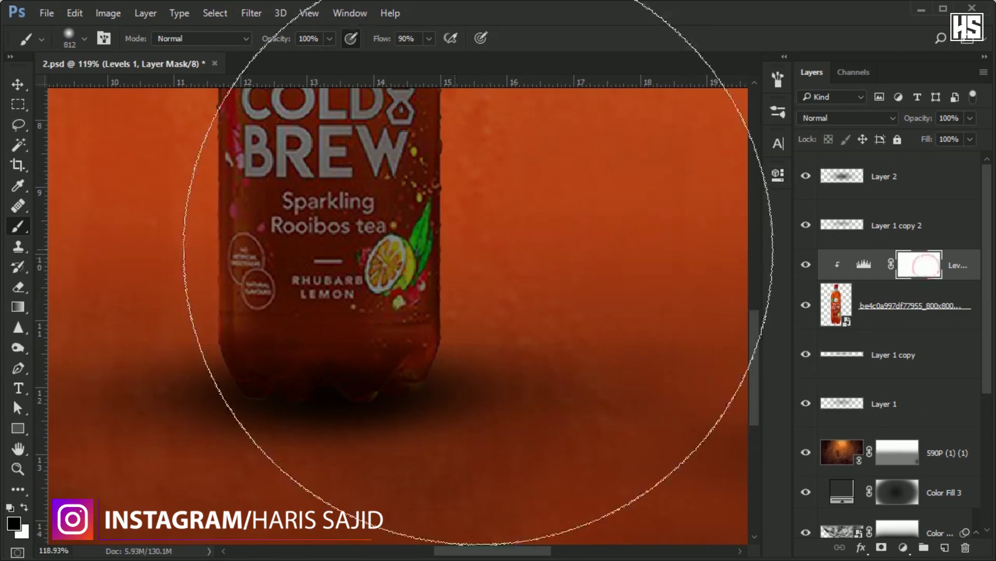
- With brush flow at 43%, paint the Levels 1 mask black over the bottle's centre
scroll(359, 223, "down", 3)
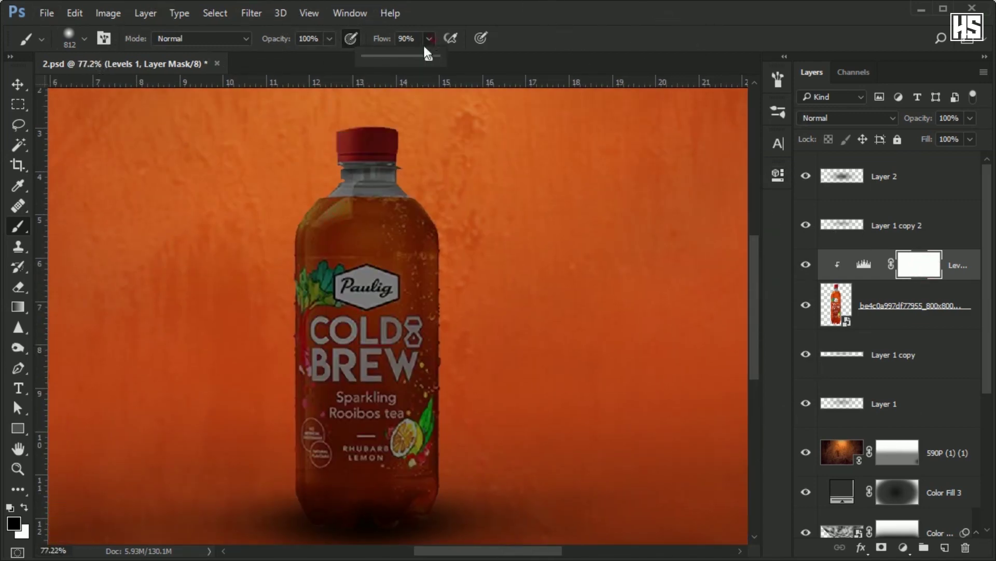
left_click_drag(427, 54, 396, 54)
left_click(456, 211)
left_click_drag(459, 540, 470, 465)
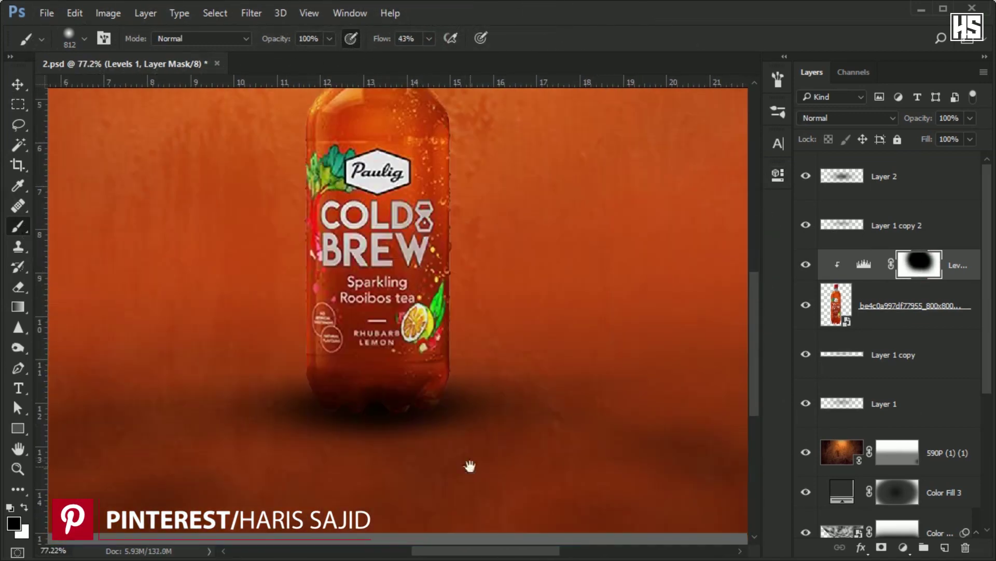
scroll(363, 485, "down", 3)
scroll(363, 486, "down", 3)
- Add a Levels 2 layer with white input at 208, clipped to the bottle layer
left_click(903, 548)
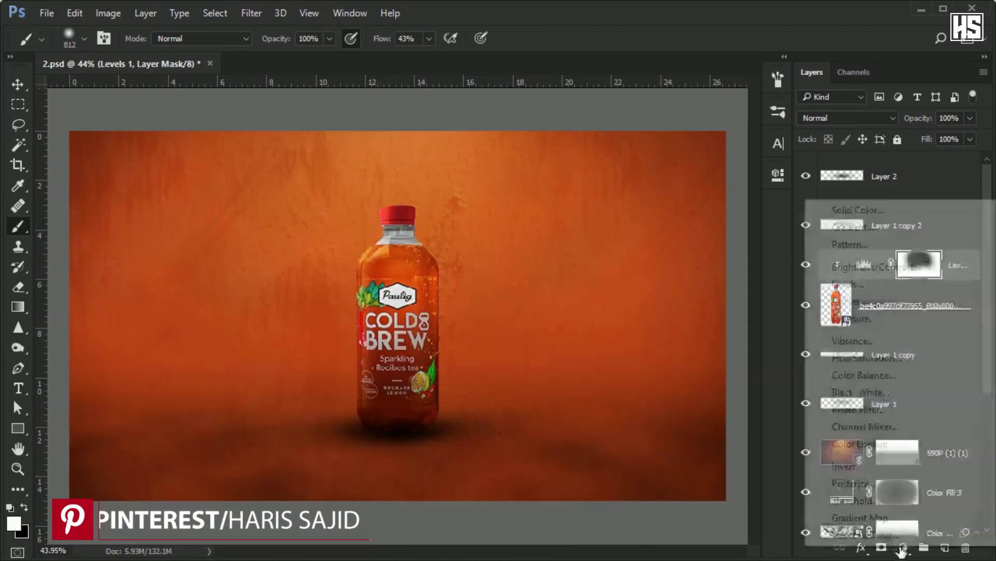
left_click(855, 285)
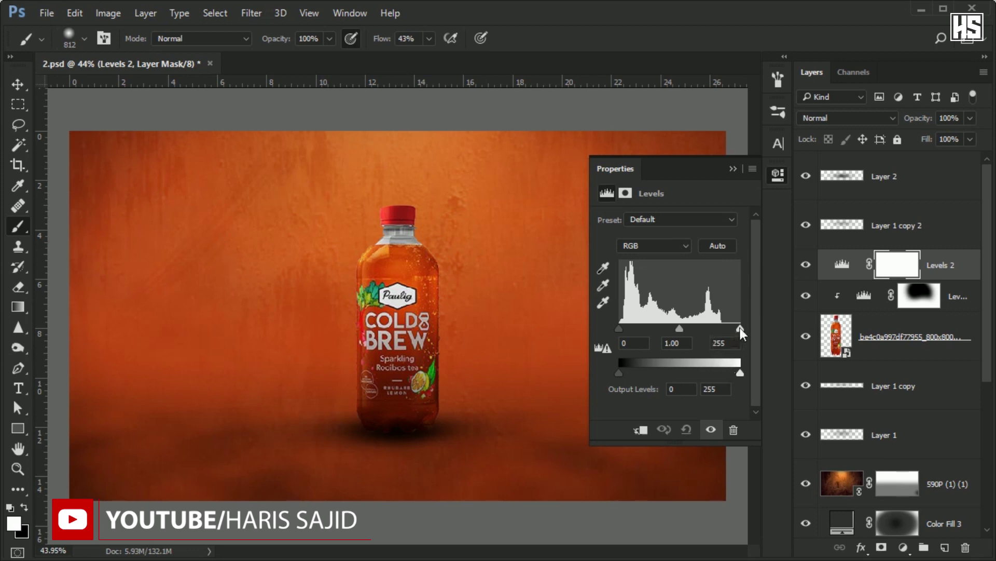
left_click_drag(740, 328, 718, 328)
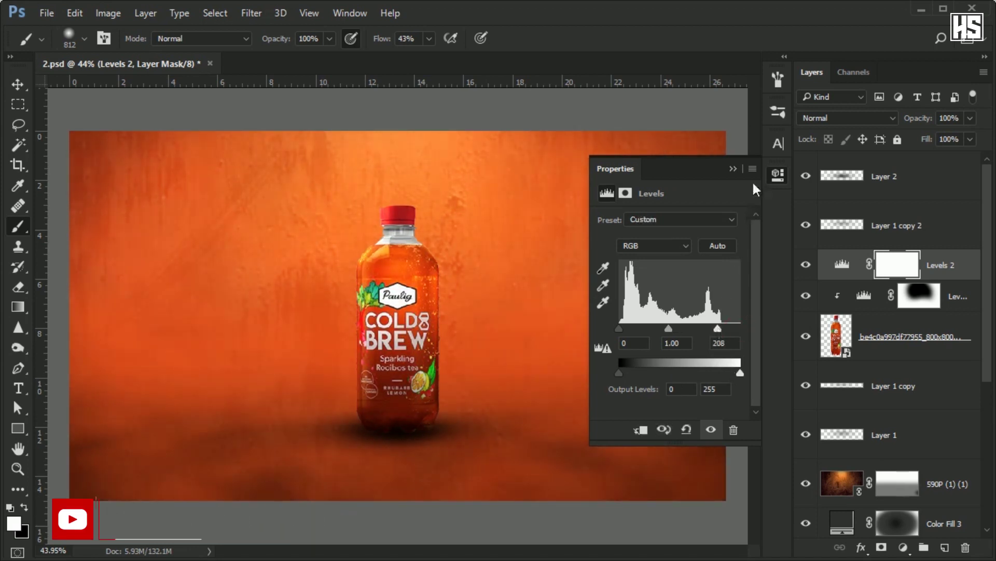
key("ctrl+2")
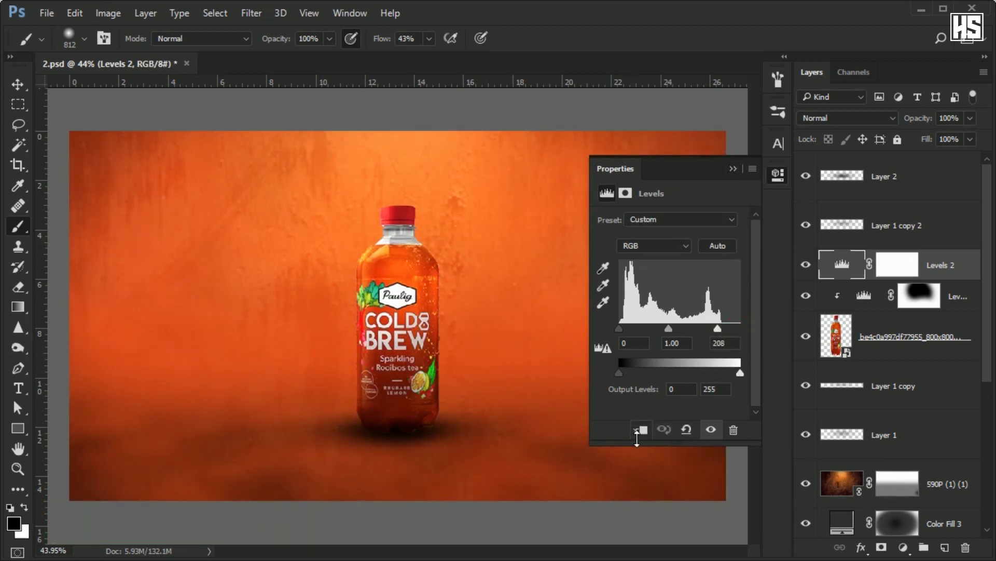
left_click(640, 430)
left_click(733, 168)
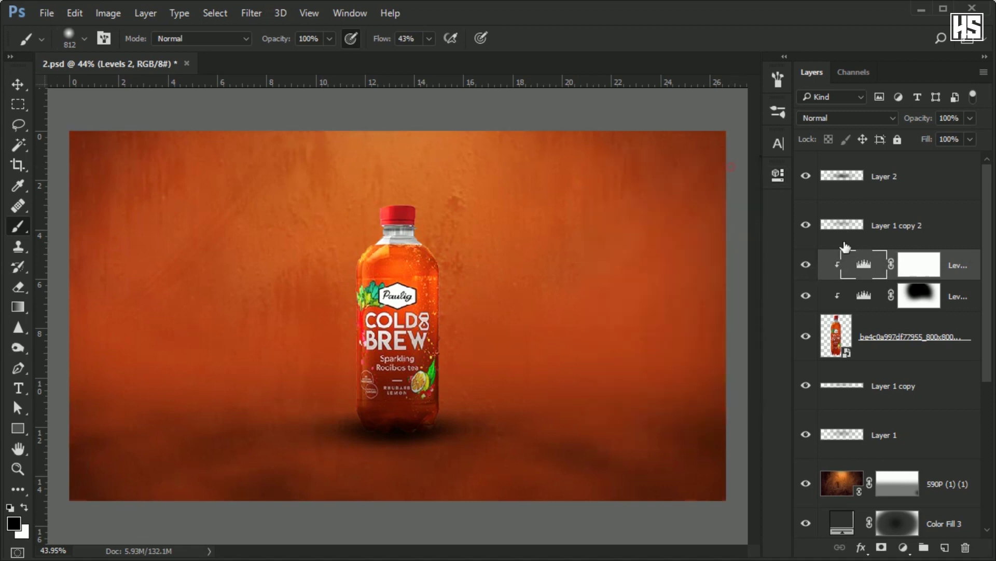
left_click(911, 265)
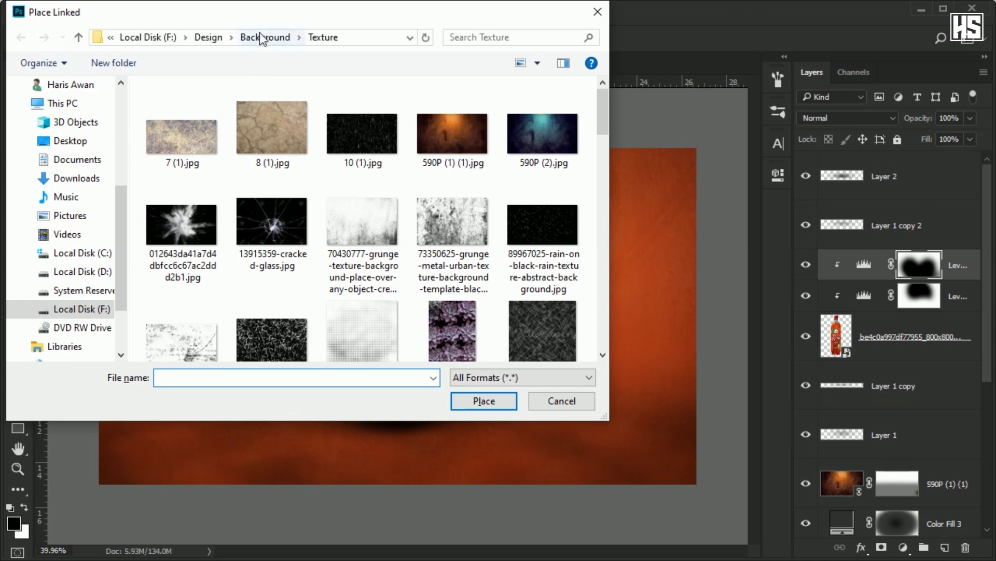
- Place the grunge-metal texture, clip it to the bottle and blend it in Multiply mode
double_click(445, 228)
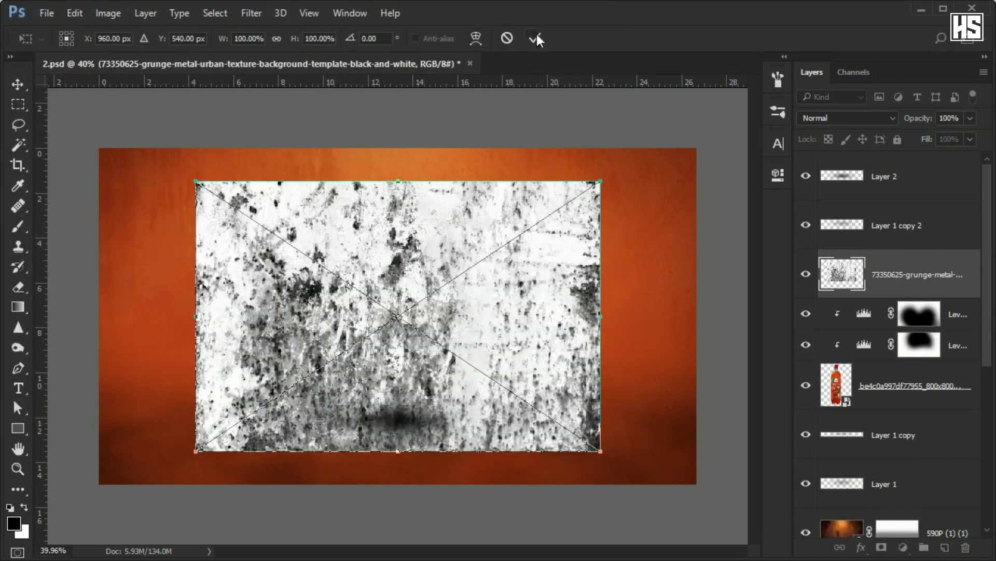
left_click(534, 38)
left_click(897, 296, "alt")
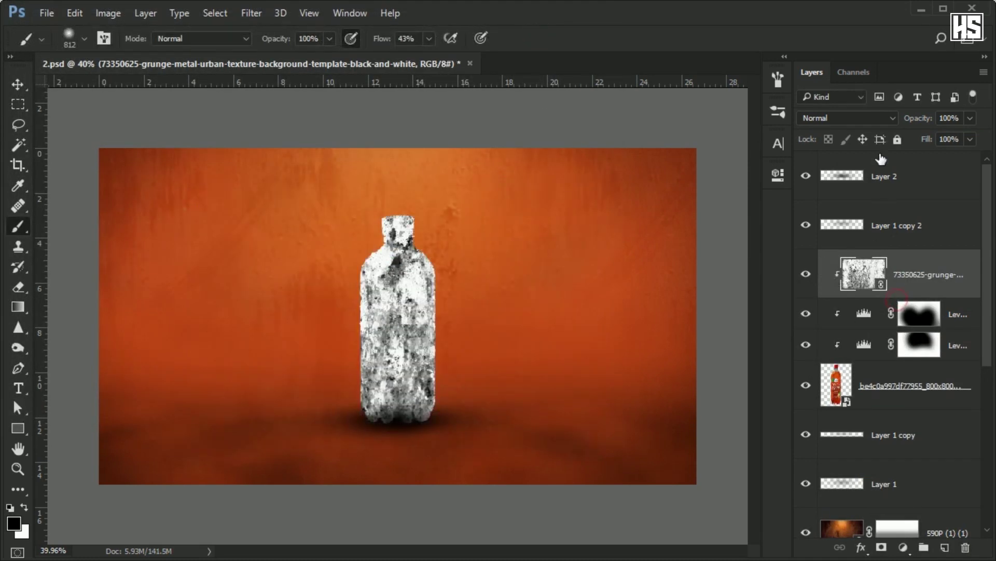
left_click_drag(970, 138, 916, 156)
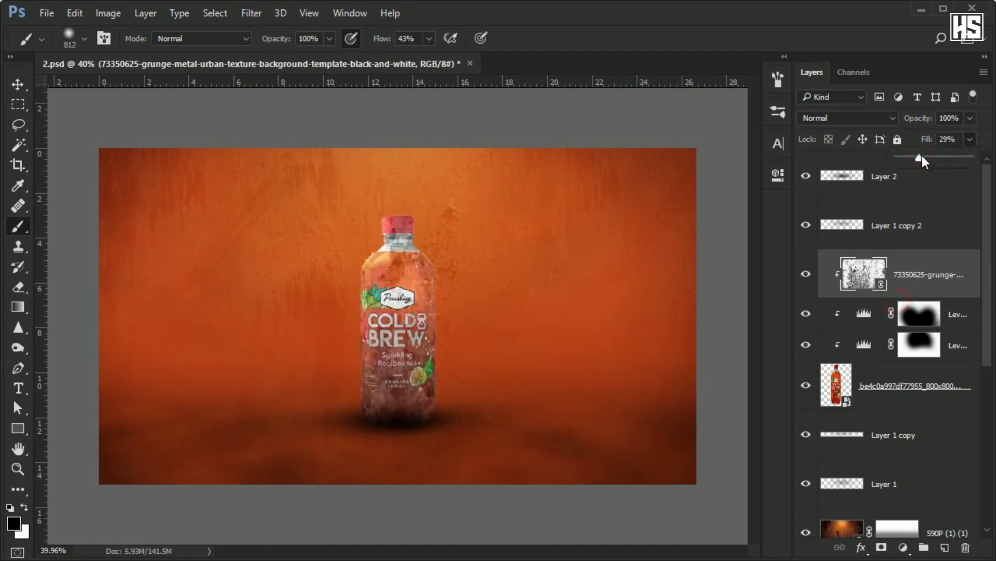
left_click(862, 117)
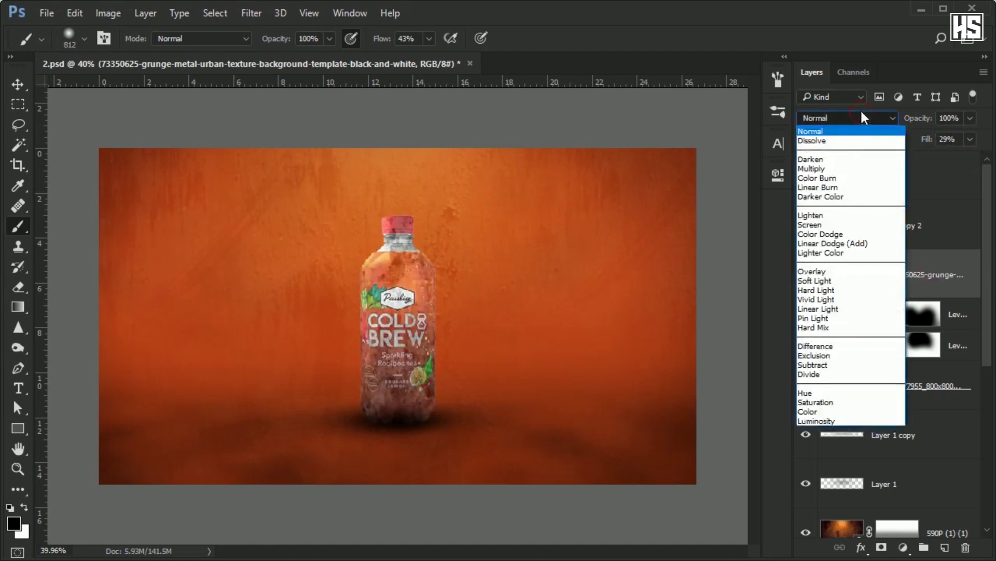
left_click(831, 168)
left_click(805, 278)
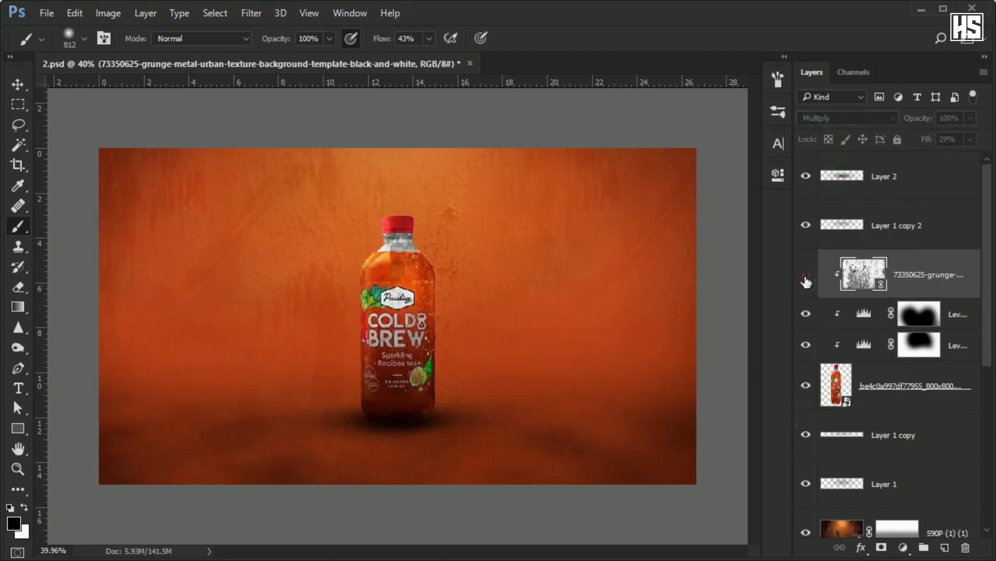
- Mask part of the grunge off the bottle, keep it near the base, and set fill to 64%
left_click(882, 547)
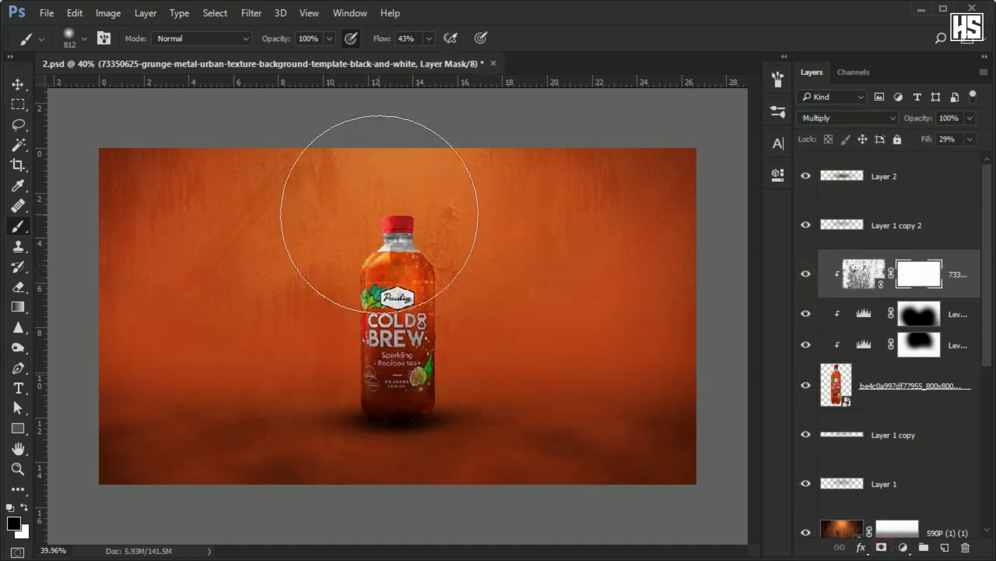
left_click_drag(235, 288, 529, 270)
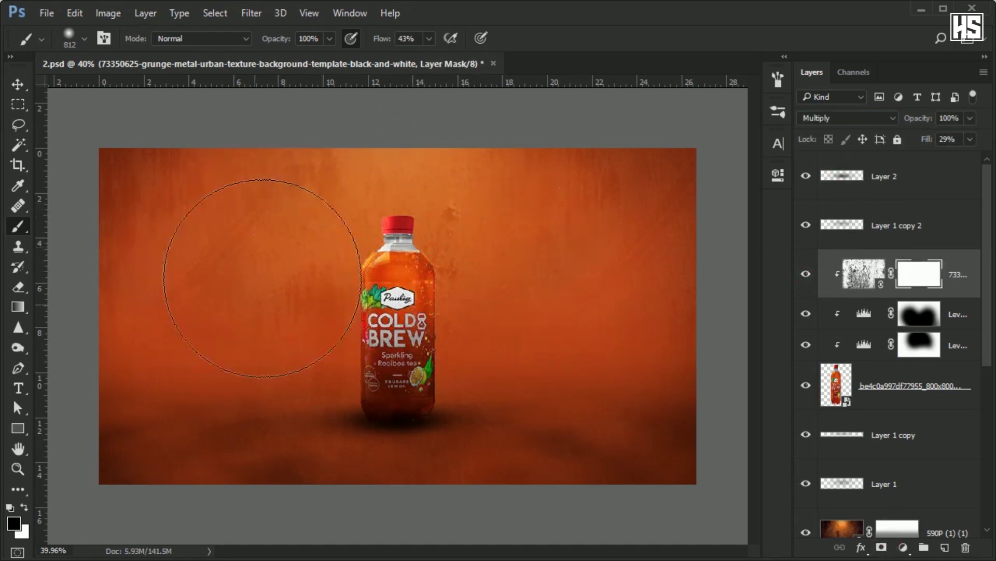
key("x")
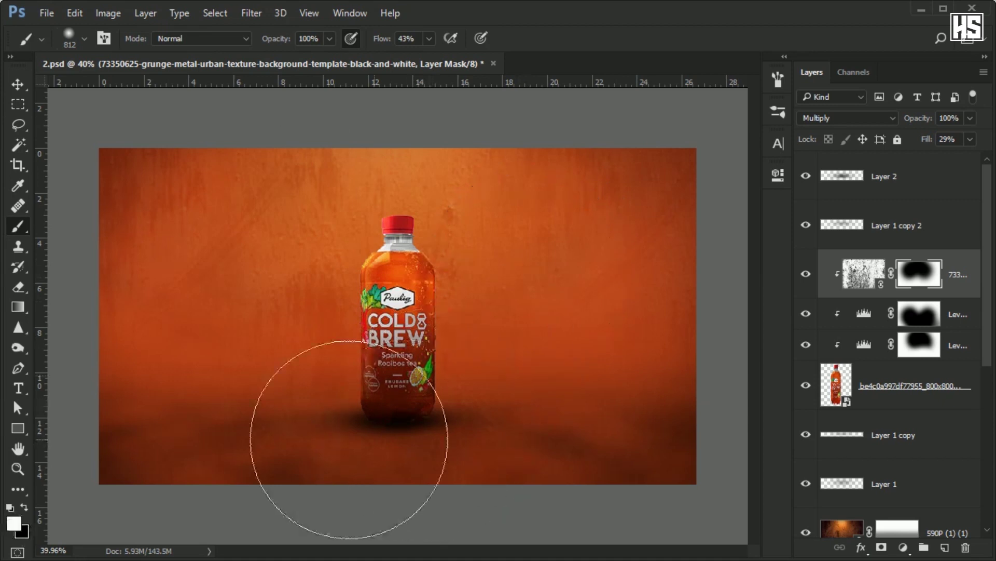
left_click_drag(352, 434, 356, 445)
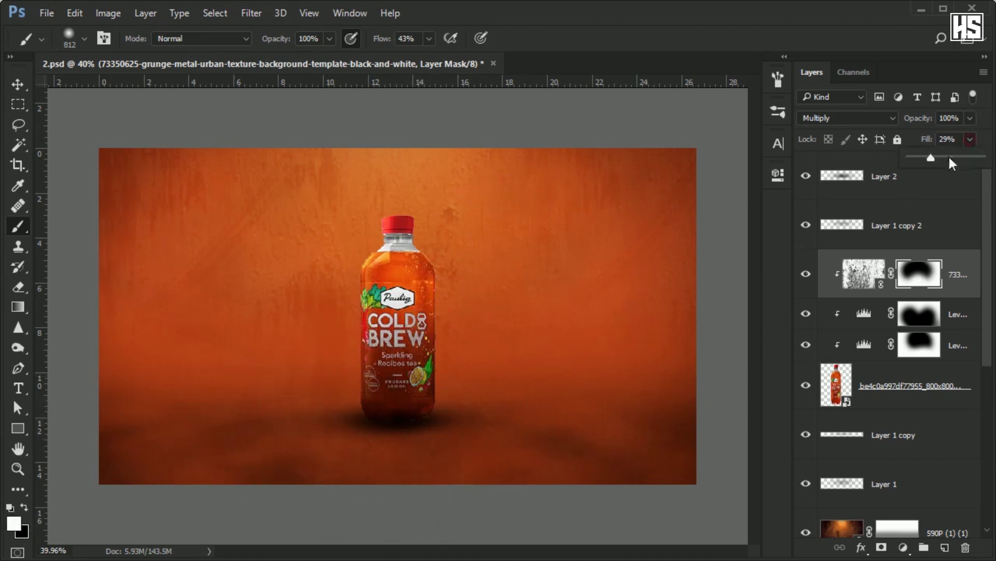
left_click_drag(958, 158, 960, 158)
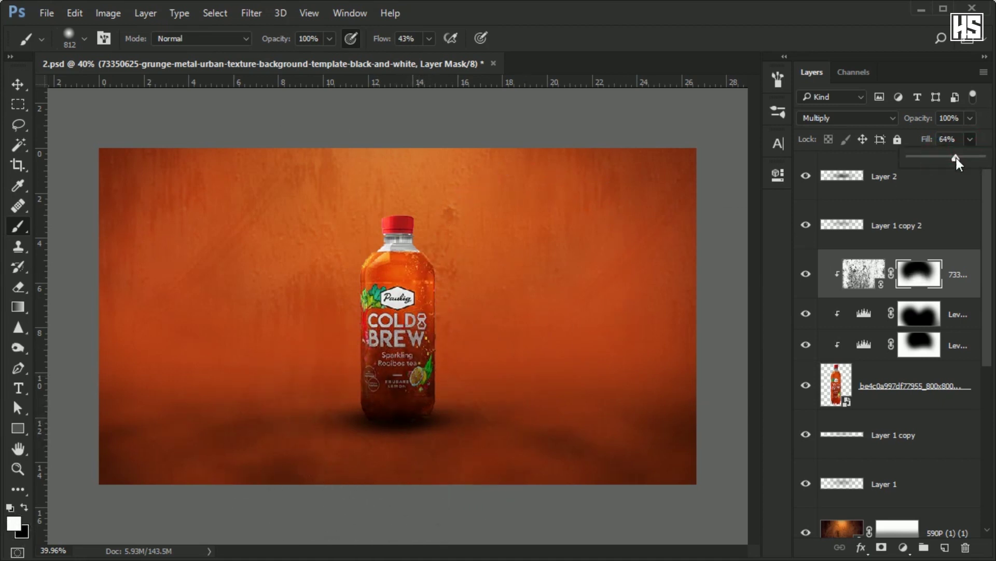
left_click(953, 257)
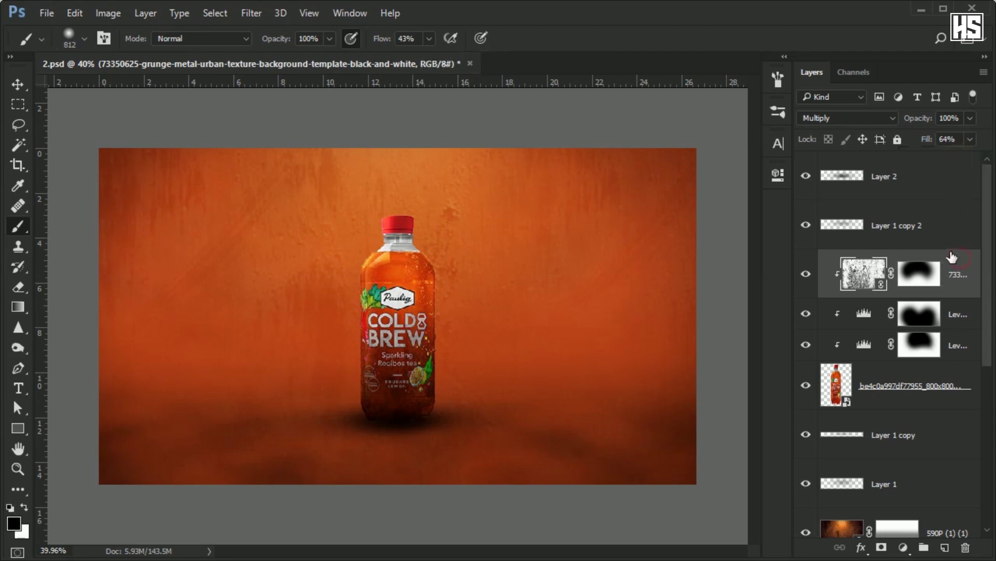
- Place the light-rays image above Layer 2 and enlarge it wide over the bottle
left_click(919, 177)
key("ctrl+shift+p")
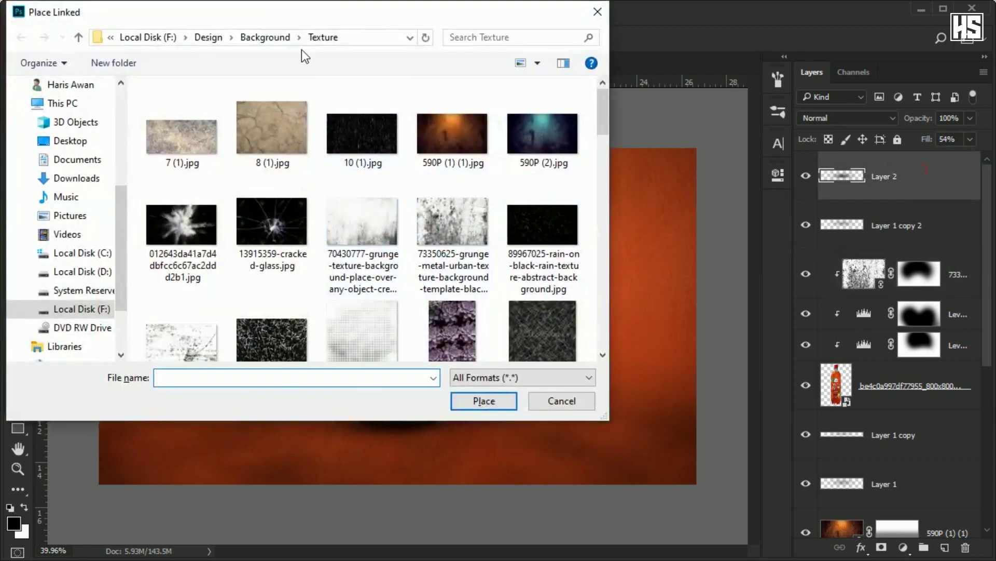
double_click(365, 224)
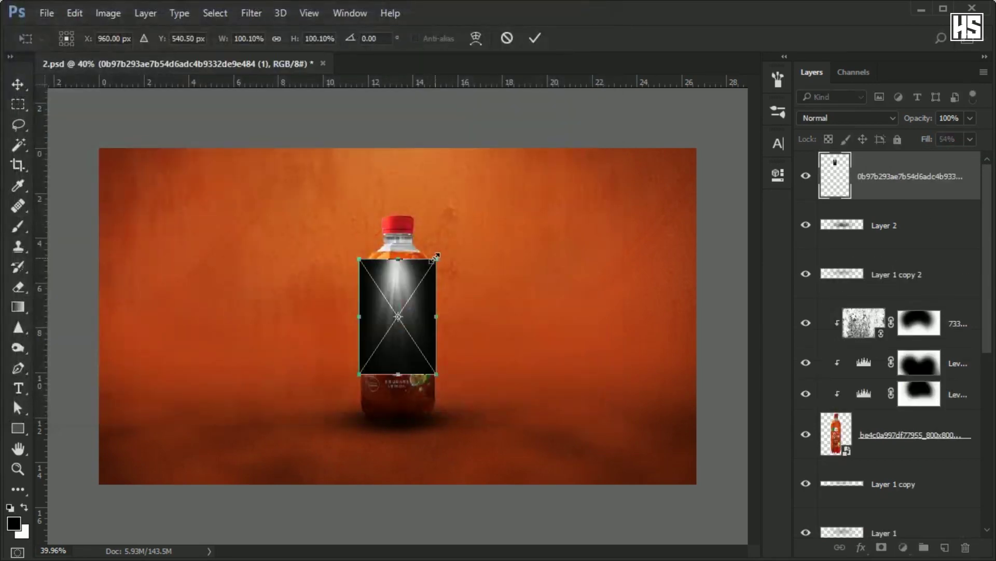
left_click_drag(455, 256, 579, 171)
left_click_drag(519, 315, 572, 315)
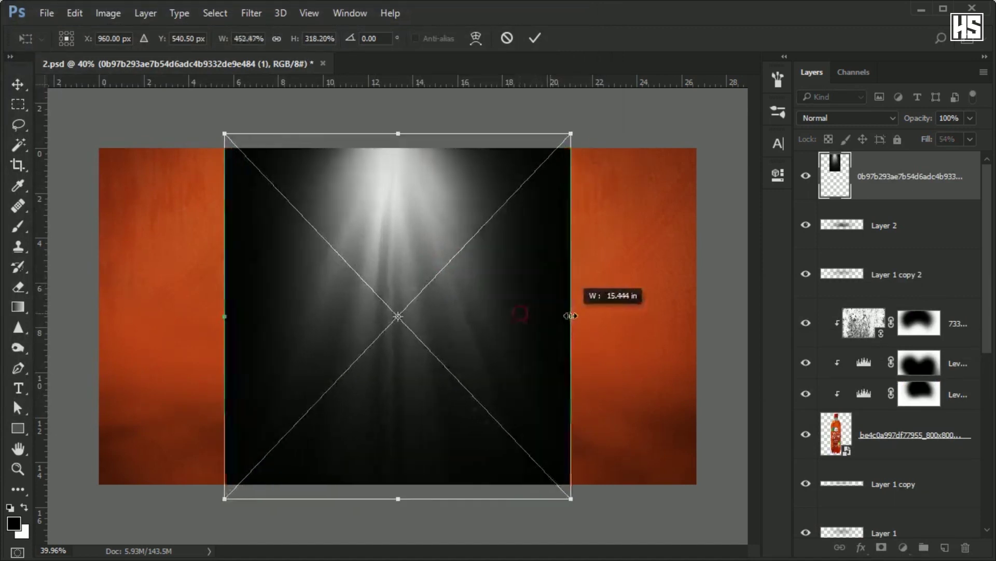
key("Return")
key("b")
- Set the light rays to Screen mode at 35% fill and stretch them wider
left_click(846, 117)
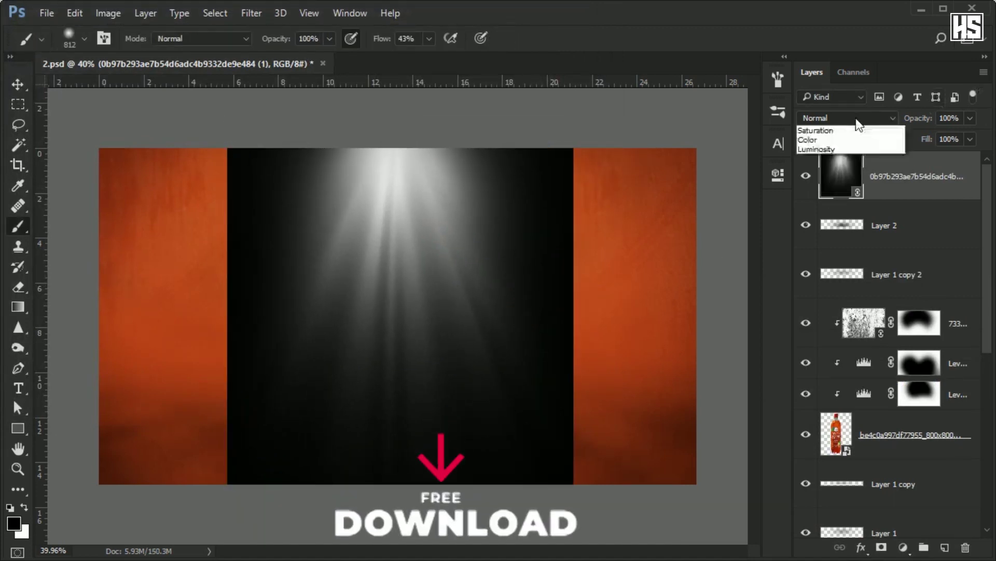
left_click(825, 229)
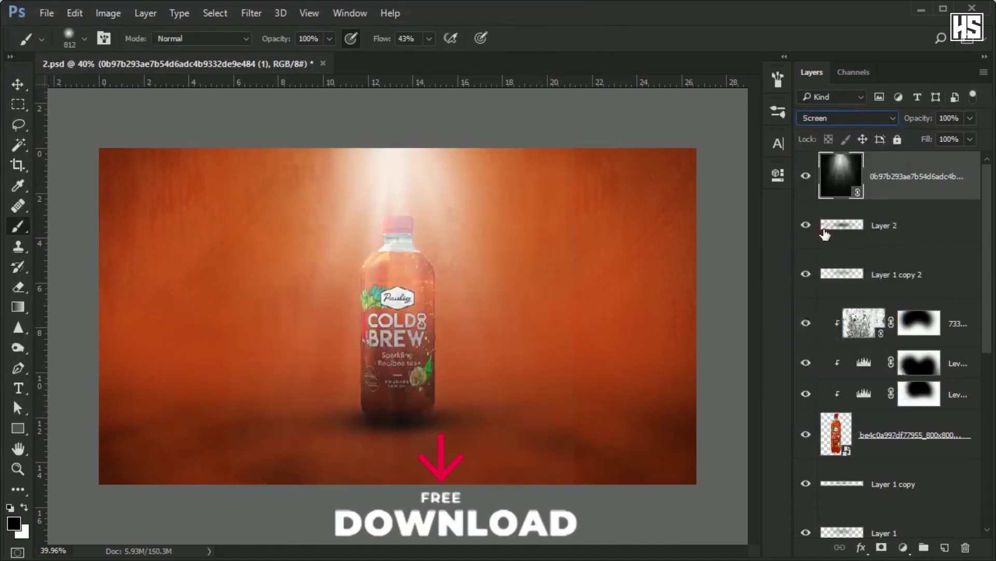
left_click(967, 138)
left_click_drag(904, 157, 927, 154)
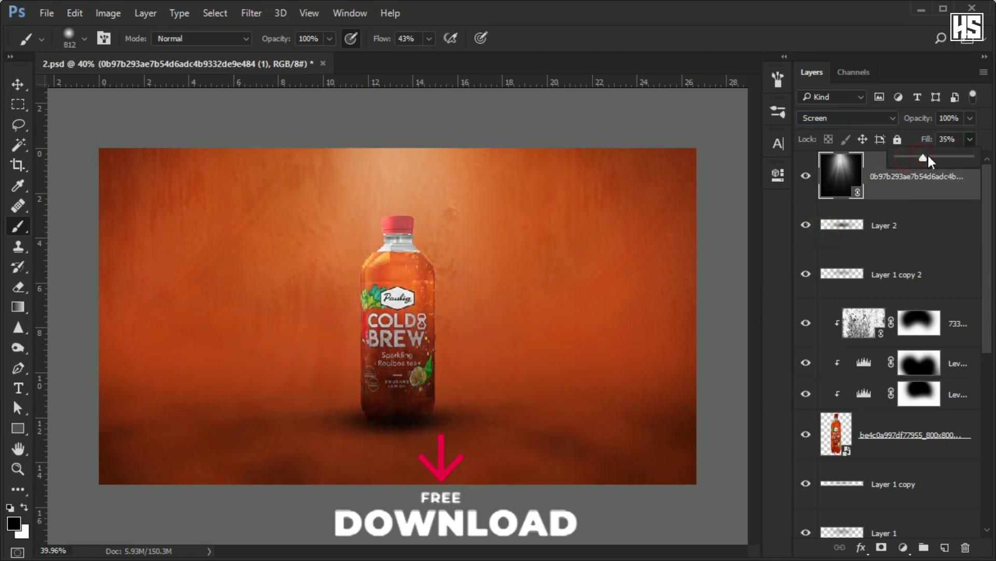
key("ctrl+t")
mouse_move(583, 302)
left_mouse_down()
mouse_move(654, 307)
mouse_move(567, 239)
left_mouse_up()
- Commit the light-ray resize and delete the duplicate shadow layer
key("b")
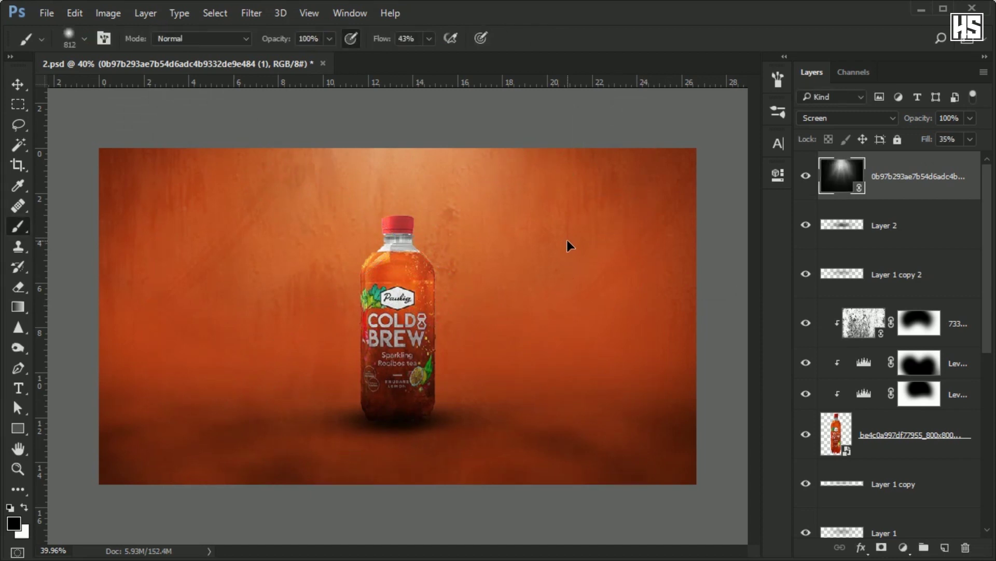
left_click(806, 176)
left_click(917, 230)
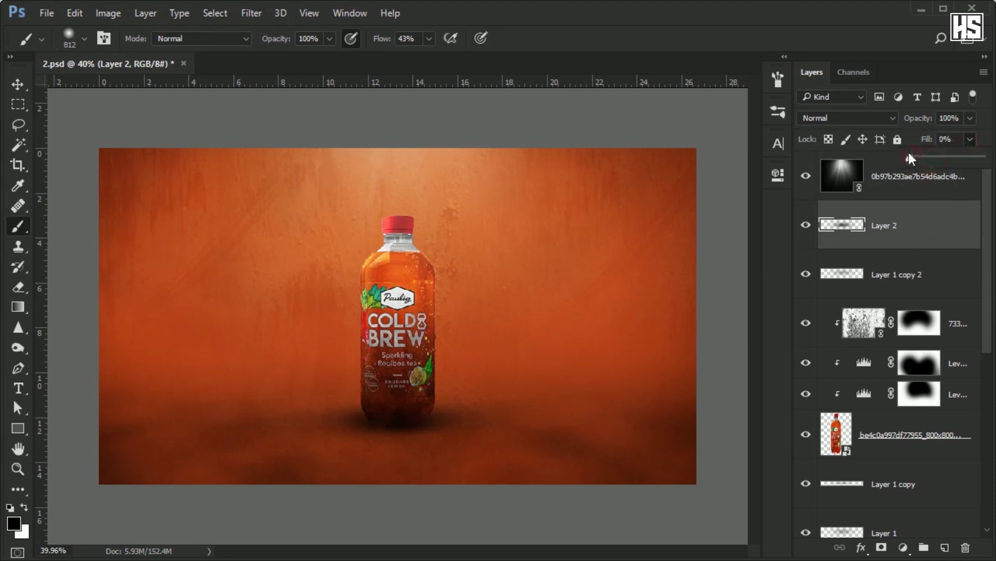
left_click(922, 272)
left_click(806, 274)
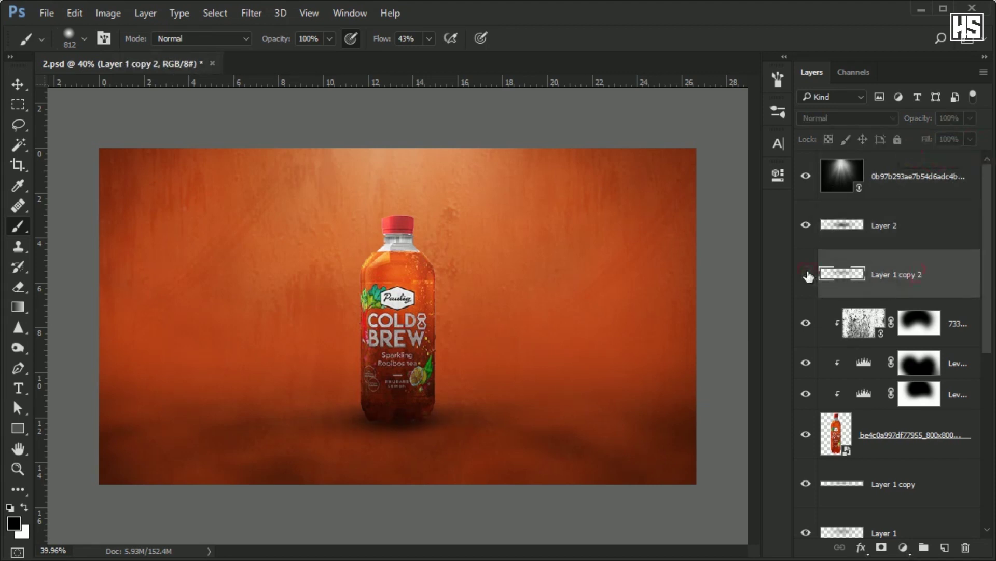
key("Delete")
- Raise Layer 2's fill to 72% and select the 590P (1) (1) layer
left_click(912, 209)
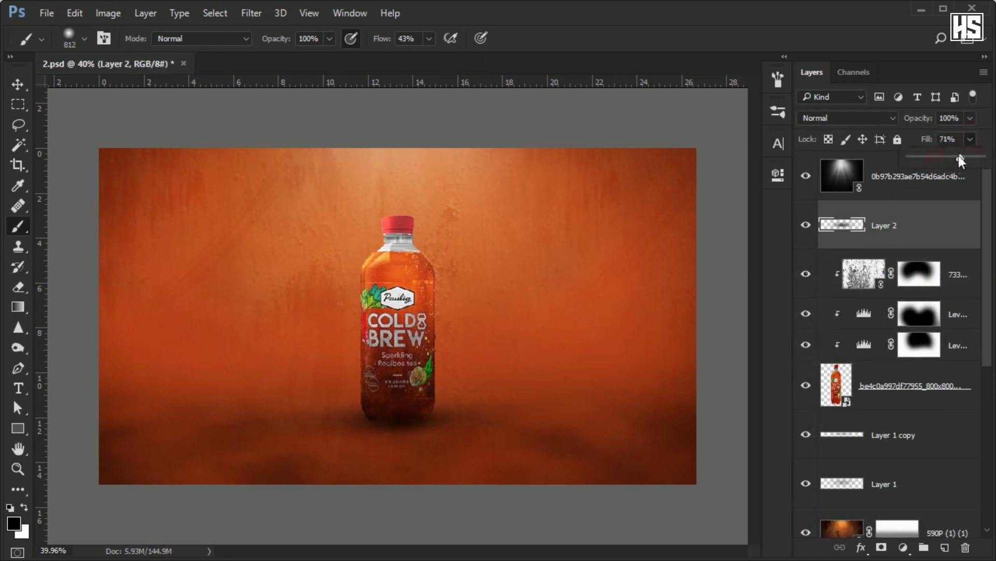
left_click_drag(958, 155, 959, 160)
scroll(368, 247, "down", 1)
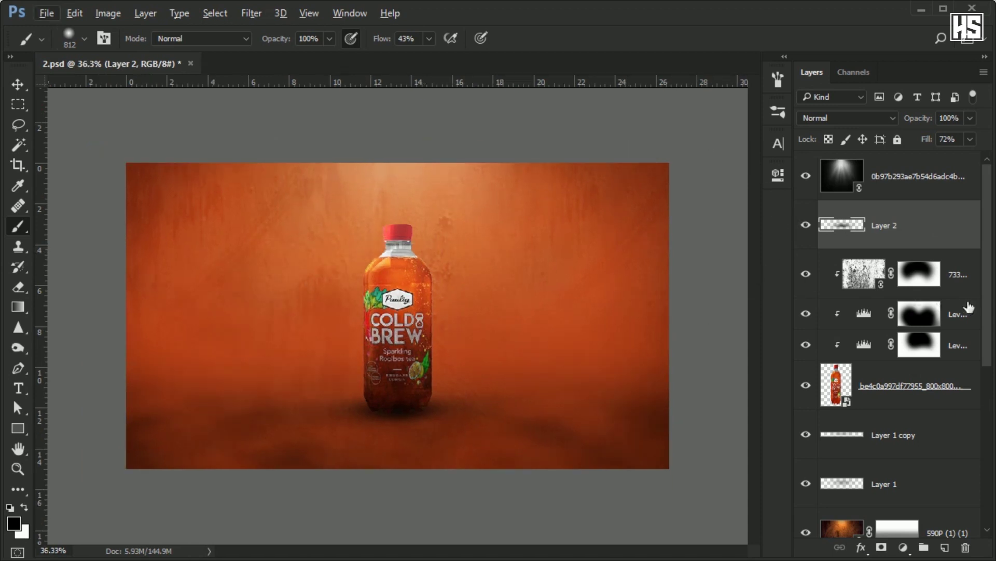
scroll(980, 307, "down", 2)
scroll(979, 308, "down", 4)
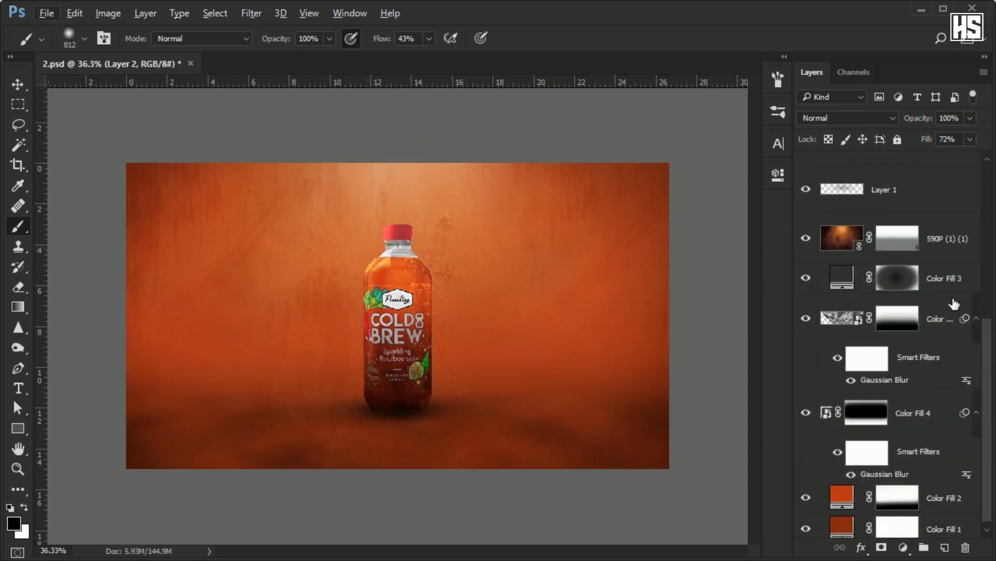
scroll(891, 338, "down", 1)
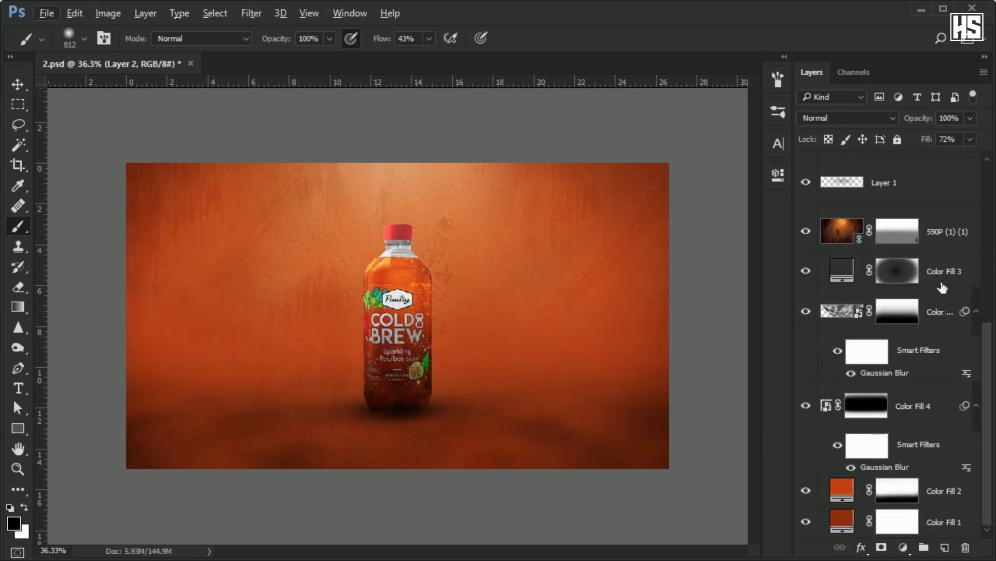
left_click(949, 232)
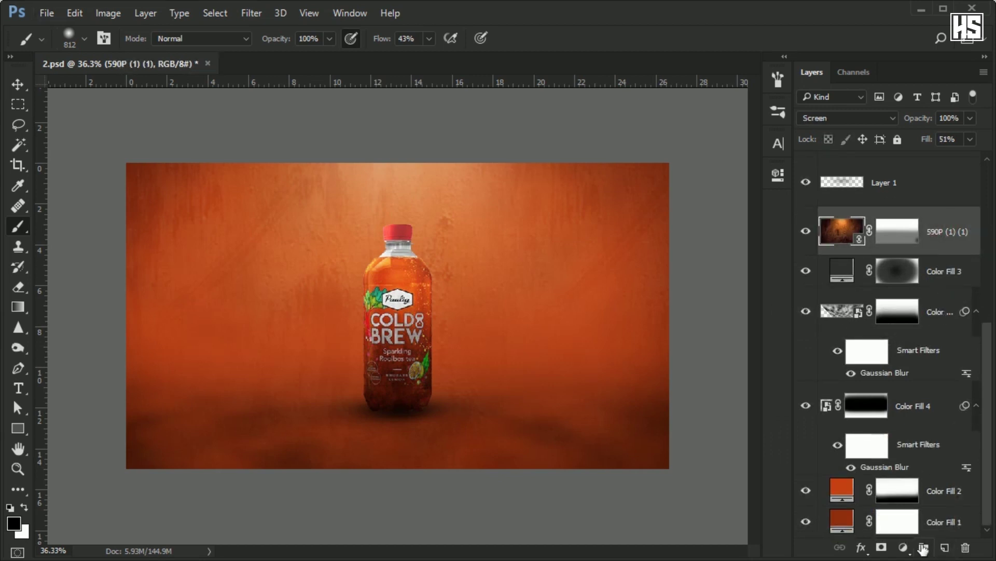
- Add a black Solid Color fill layer and fill it with Render > Clouds
left_click(923, 548)
left_click(856, 207)
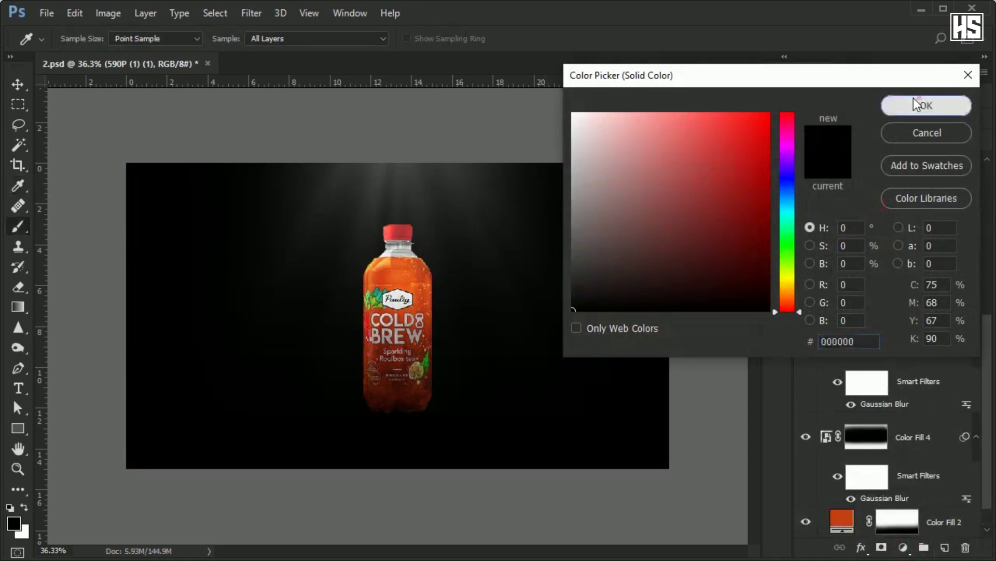
left_click(917, 105)
left_click(252, 13)
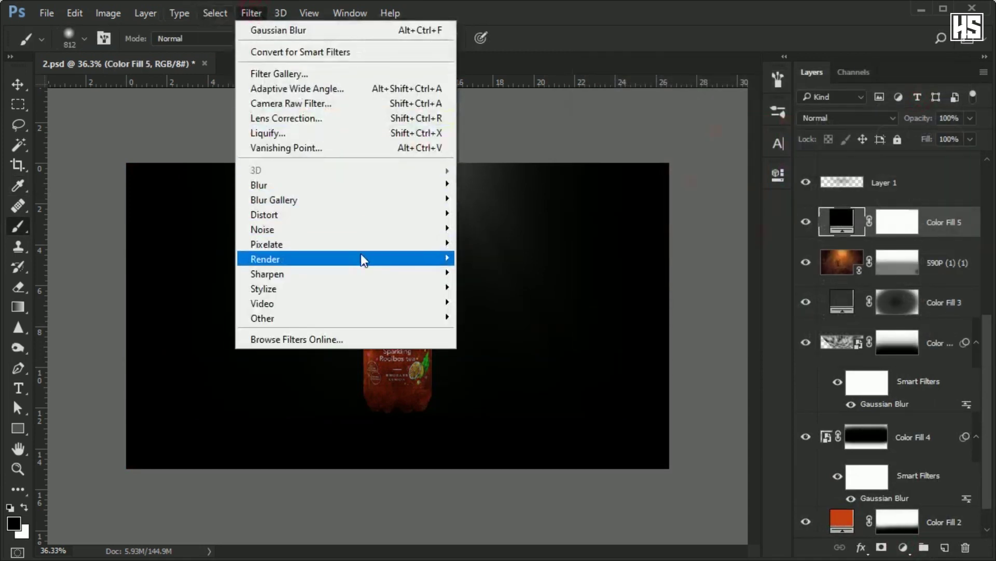
left_click(509, 307)
left_click(521, 181)
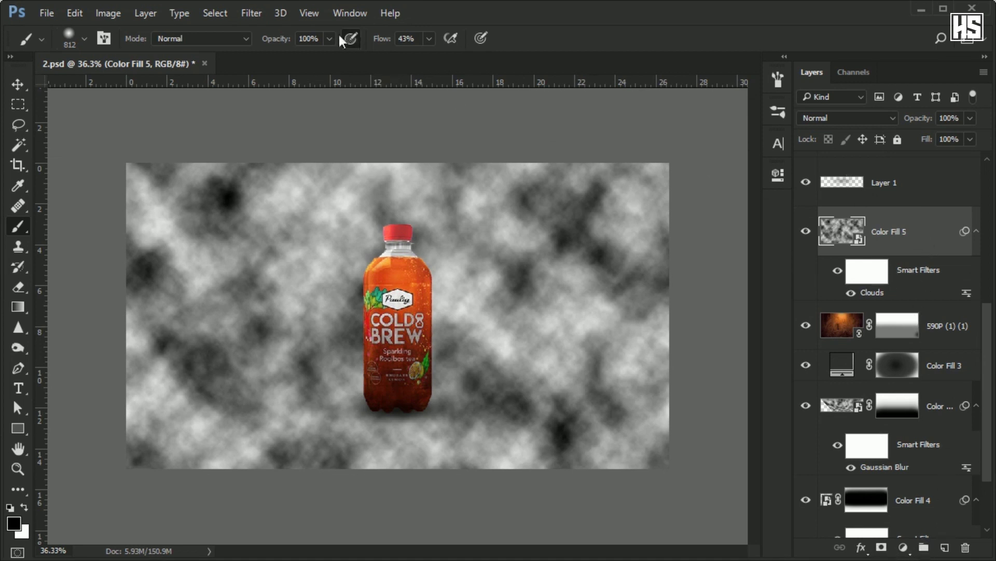
- Soften the clouds with a 31.8 px Gaussian Blur and convert Color Fill 5 to a smart object
left_click(248, 16)
mouse_move(259, 184)
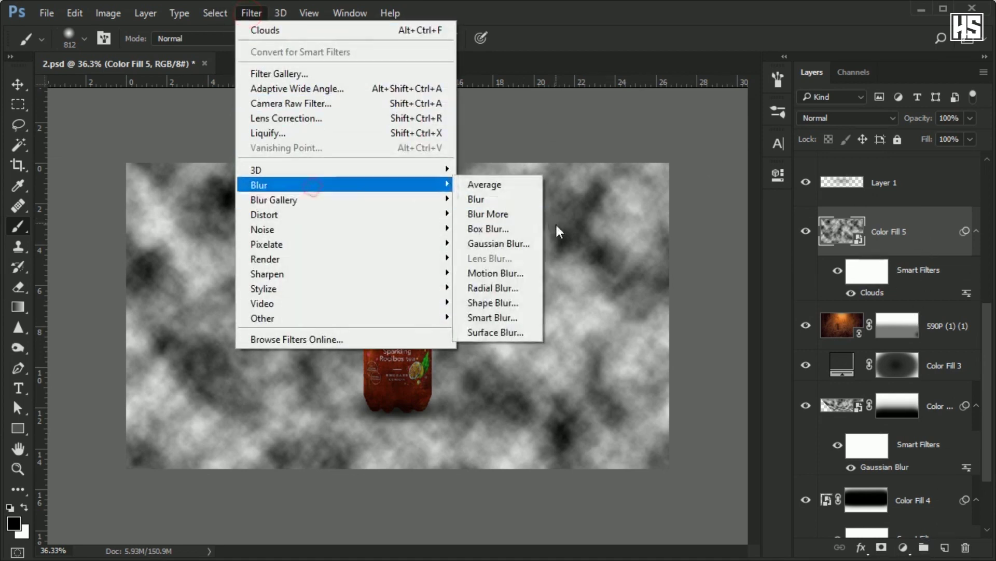
left_click(528, 245)
left_click_drag(521, 400, 533, 401)
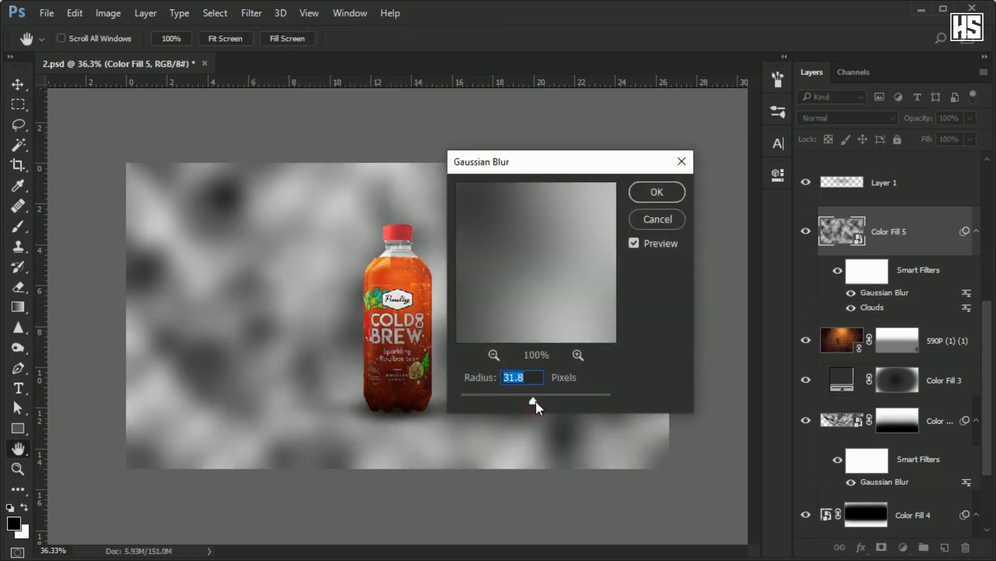
left_click(656, 192)
key("b")
right_click(924, 228)
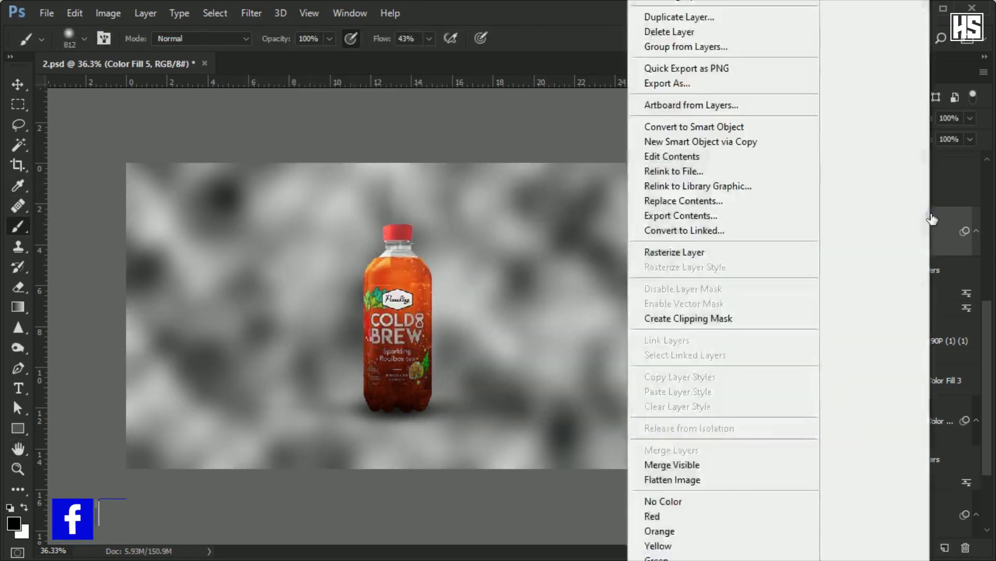
left_click(776, 127)
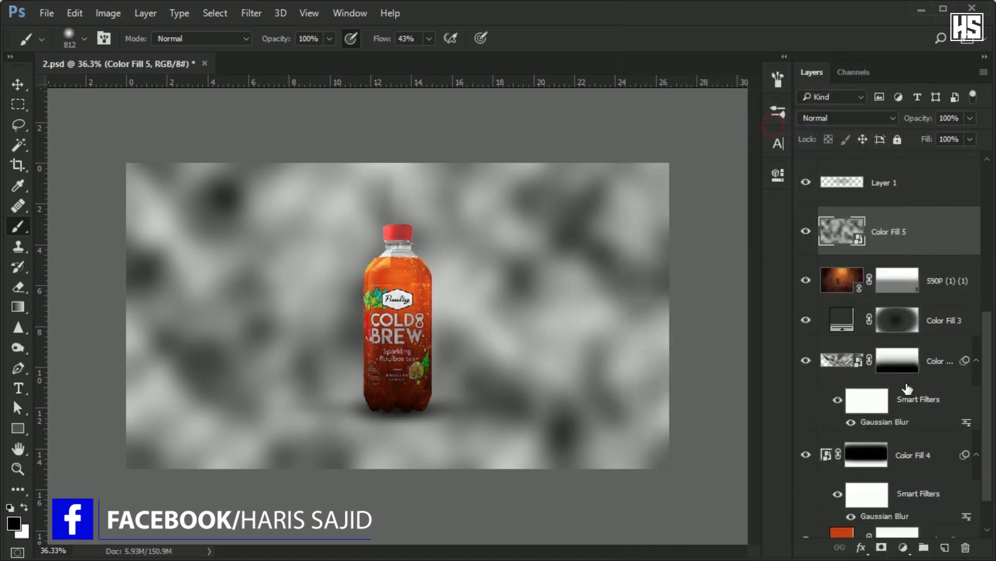
- Add an inverted mask and paint the clouds back along the bottom edge
left_click(881, 548)
key("x")
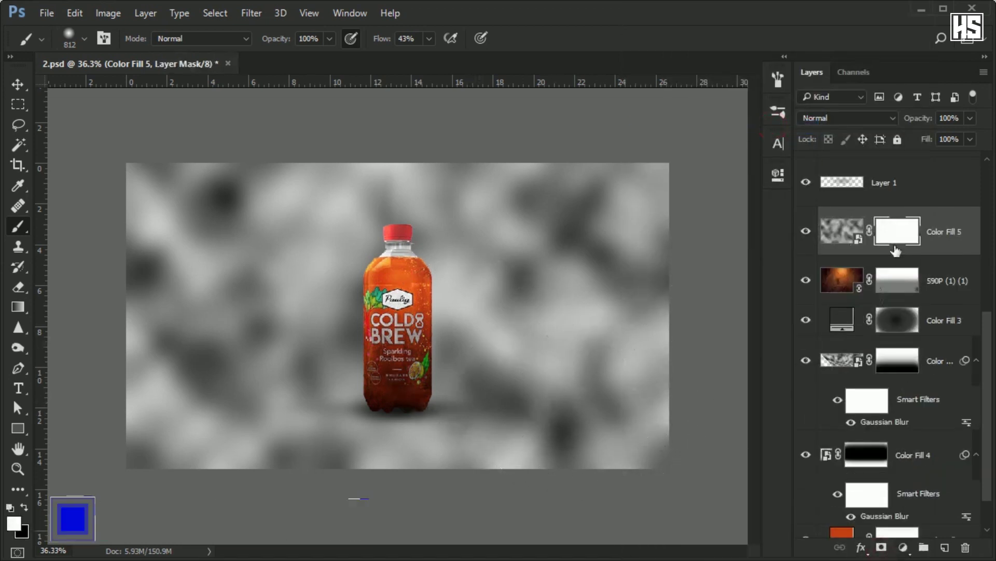
key("ctrl+i")
key("ctrl+i")
mouse_move(597, 367)
left_mouse_down()
mouse_move(627, 378)
mouse_move(78, 389)
left_mouse_up()
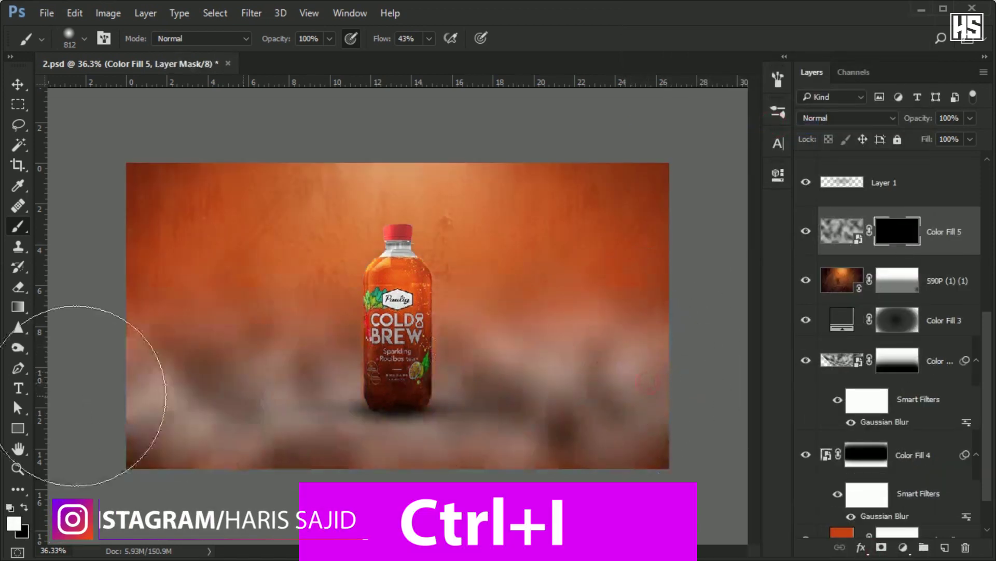
mouse_move(77, 218)
left_mouse_down()
mouse_move(205, 384)
mouse_move(674, 347)
left_mouse_up()
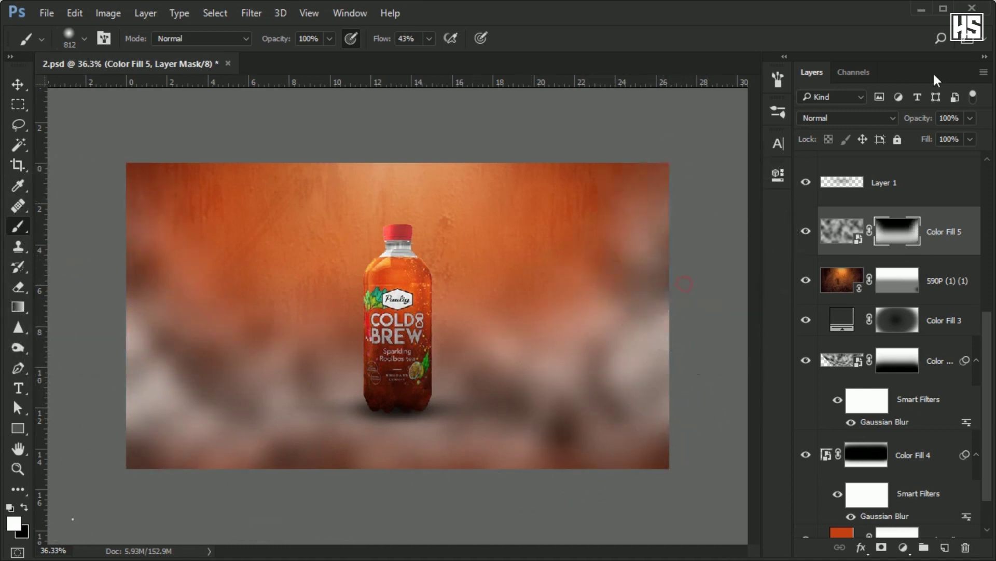
- Blend the cloud layer in Screen mode at 57% opacity
left_click(872, 118)
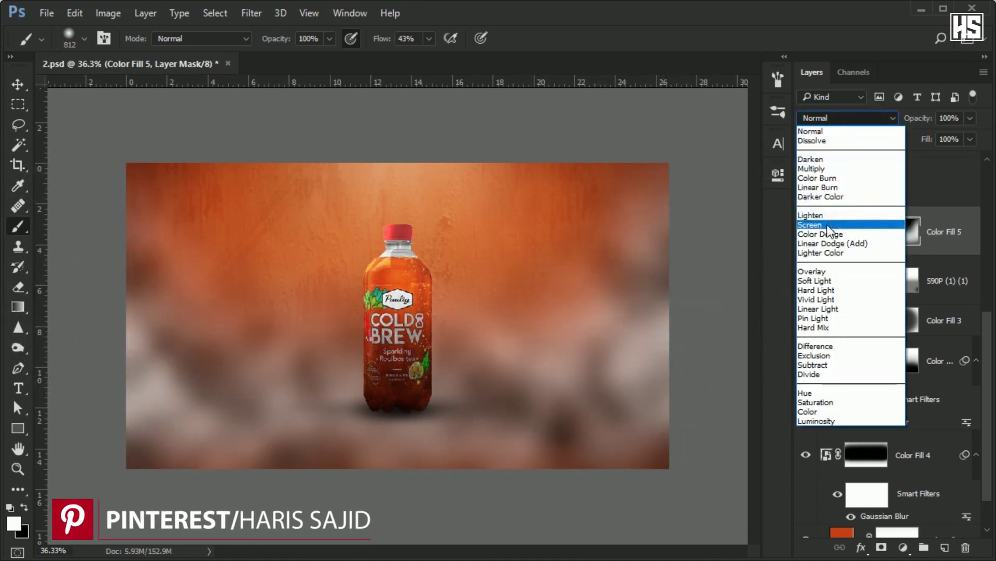
left_click(827, 224)
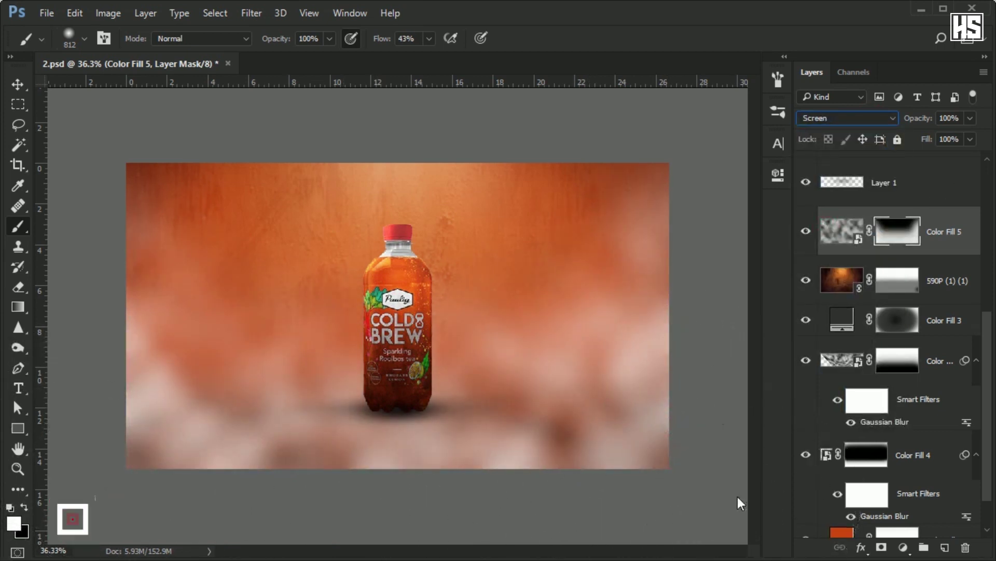
left_click(970, 118)
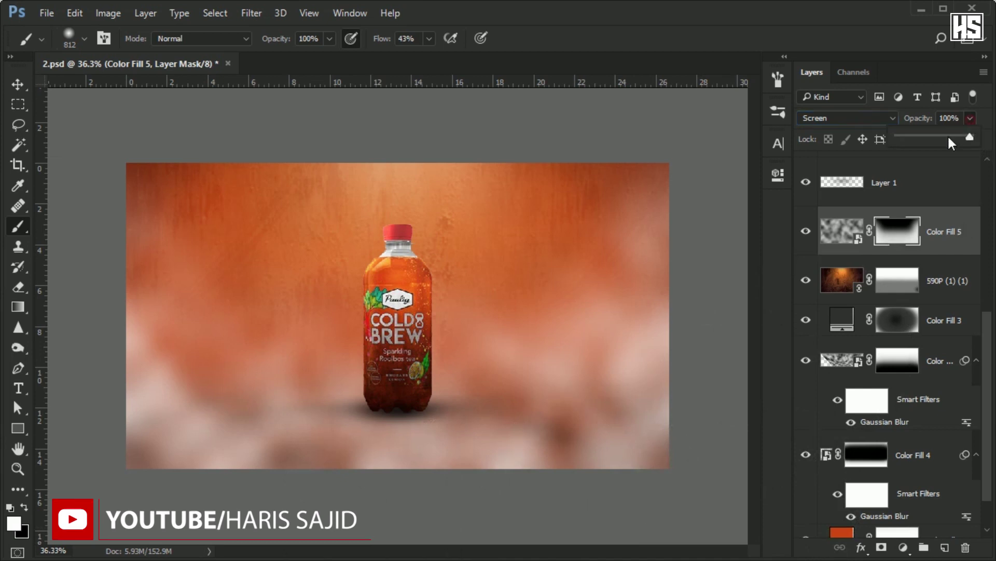
left_click_drag(907, 134, 939, 136)
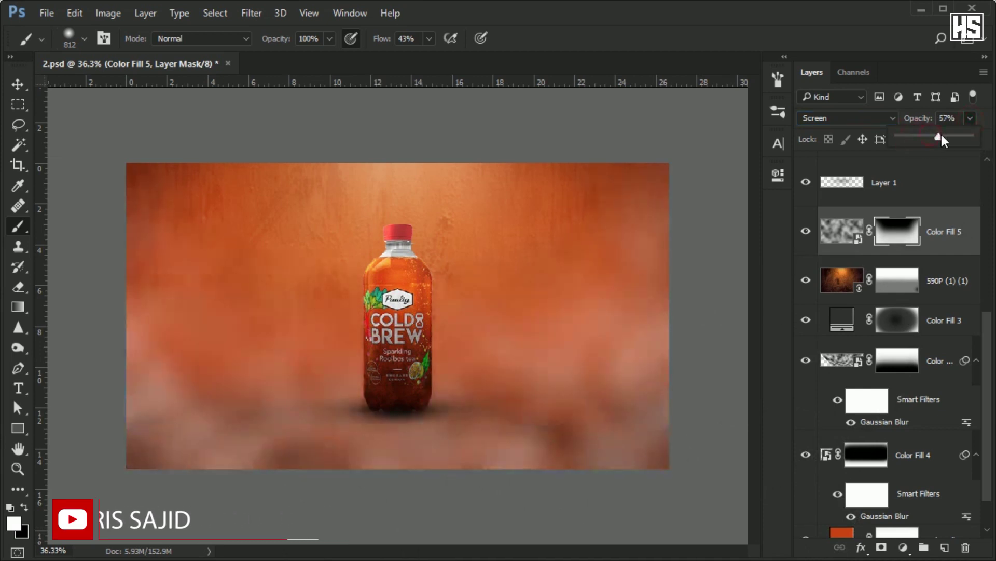
left_click(975, 252)
- Enlarge the clouds past the canvas and raise their opacity to 79%
key("ctrl+t")
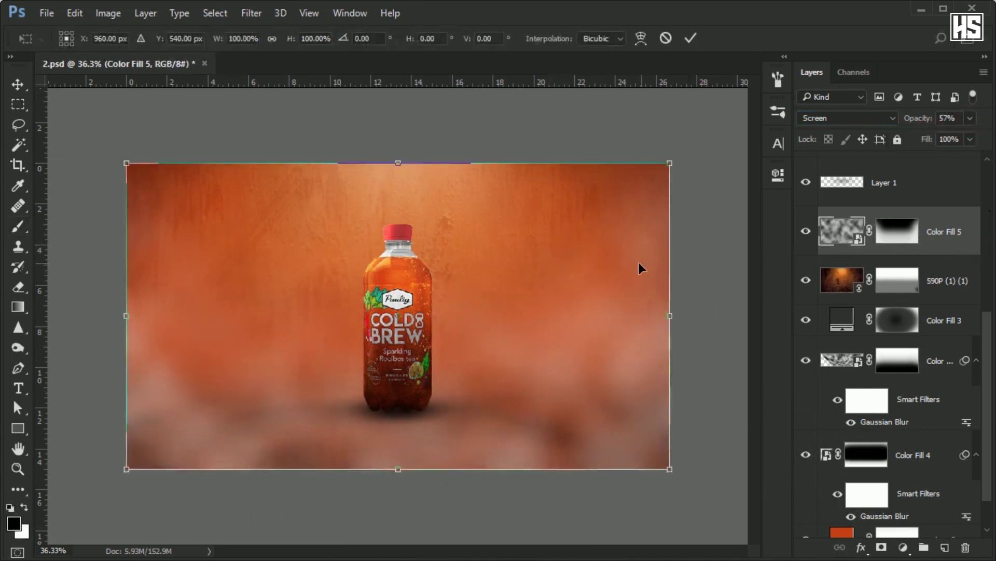
left_click_drag(669, 469, 712, 489)
key("Return")
key("b")
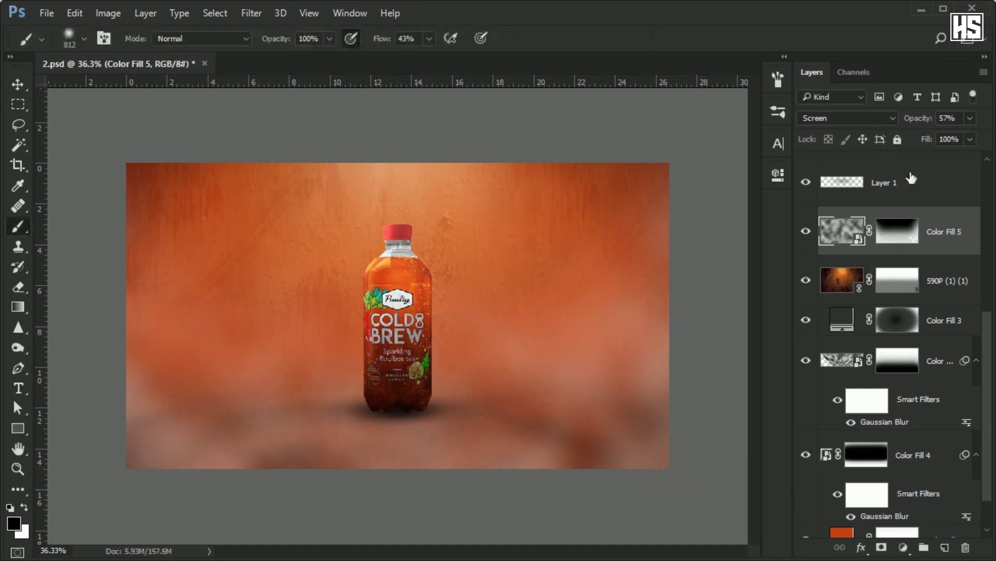
left_click(970, 119)
mouse_move(950, 137)
left_mouse_down()
mouse_move(967, 136)
mouse_move(953, 156)
left_mouse_up()
left_click(932, 196)
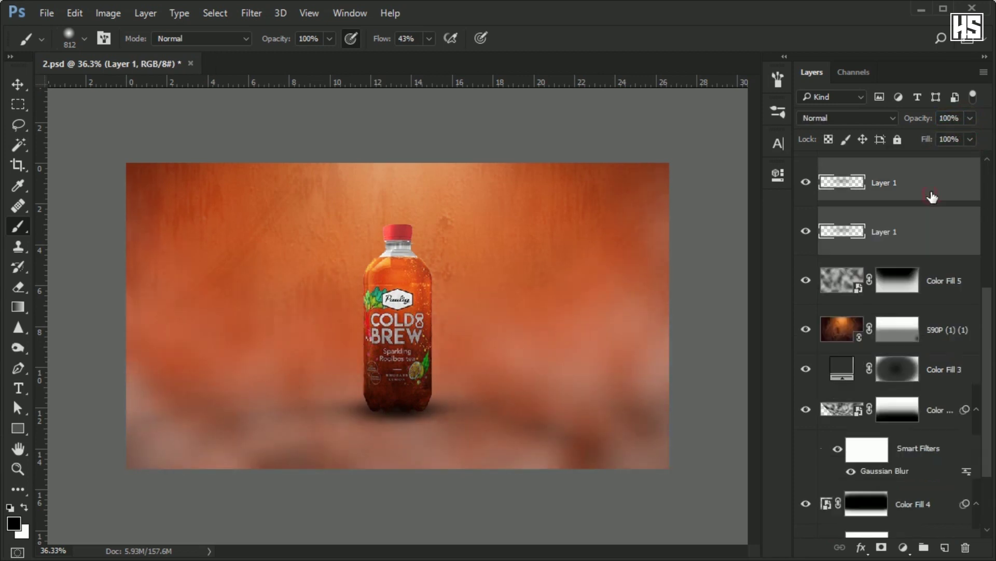
scroll(933, 197, "up", 5)
- Place the smoke steam image on top and blend it in Screen mode
left_click(932, 197)
key("ctrl+shift+p")
left_click(456, 216)
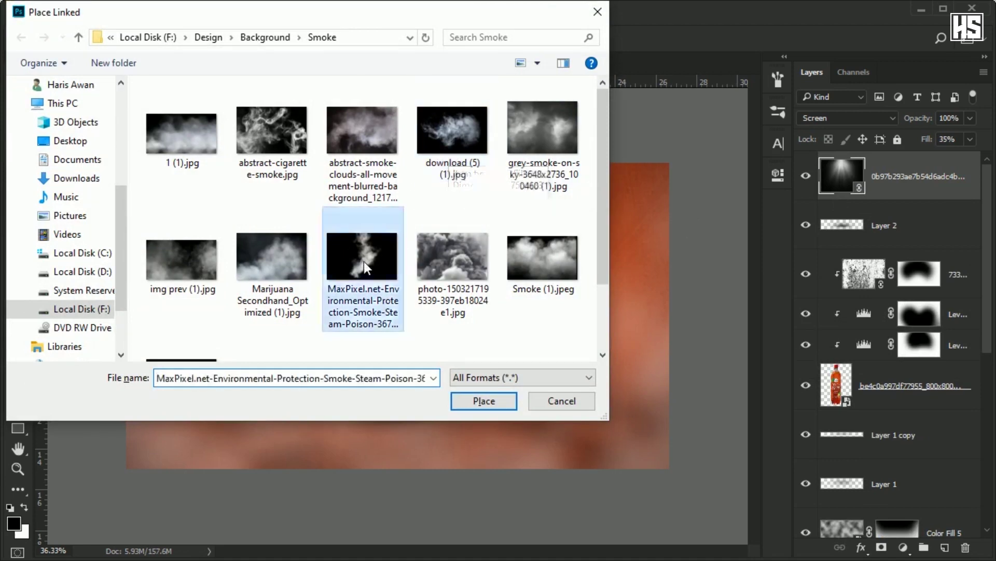
key("Return")
key("Return")
key("b")
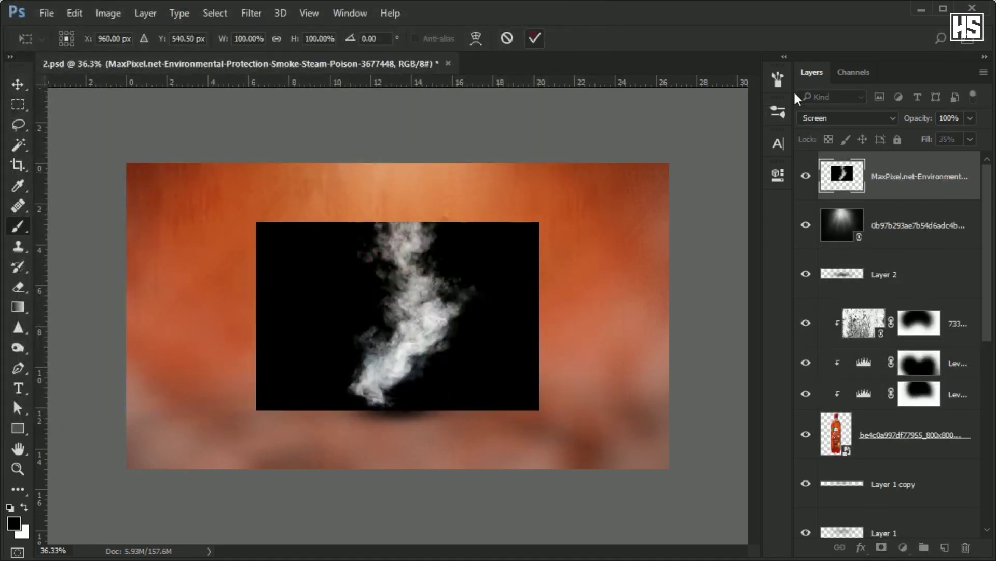
left_click(847, 118)
left_click(846, 223)
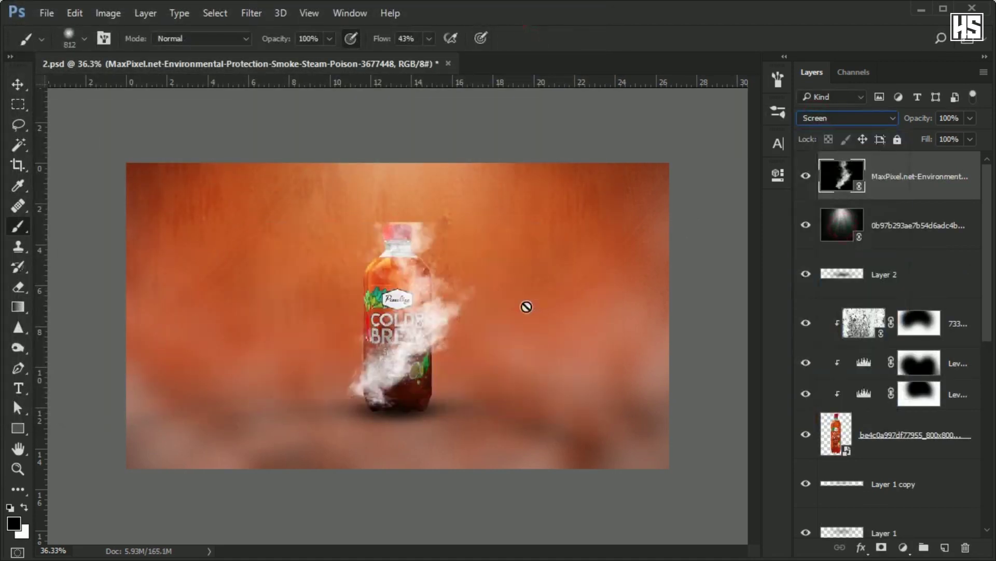
- Rotate the smoke about -33 degrees, scale it to about 149%, and reposition it
key("ctrl+t")
left_click_drag(583, 221, 464, 159)
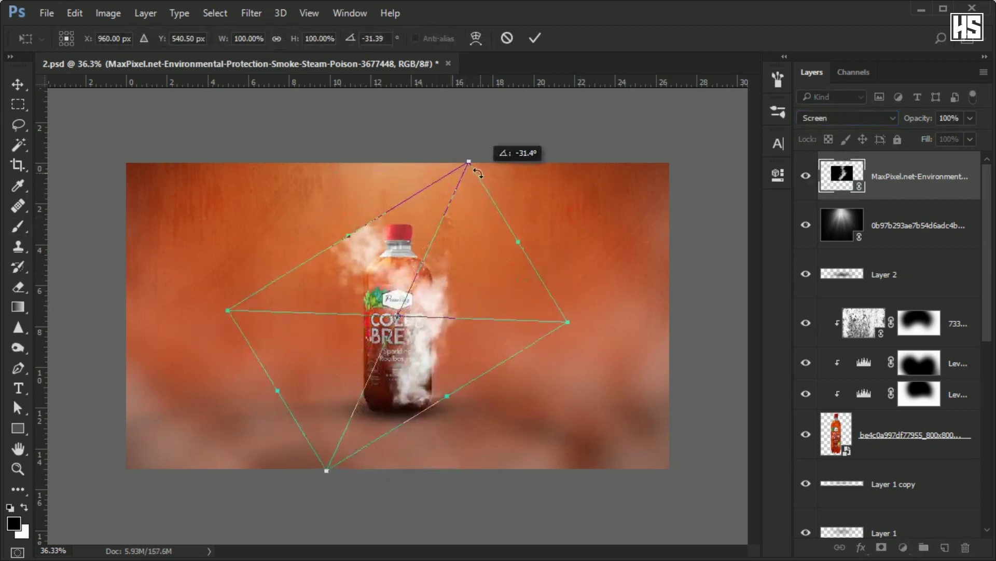
left_click_drag(369, 279, 333, 248)
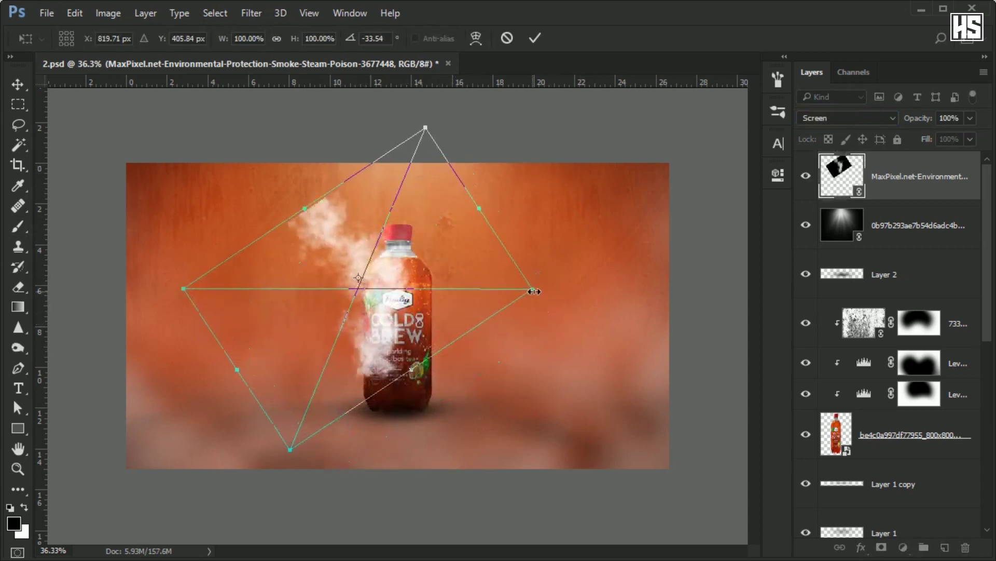
left_click_drag(535, 289, 597, 287)
left_click_drag(494, 282, 506, 270)
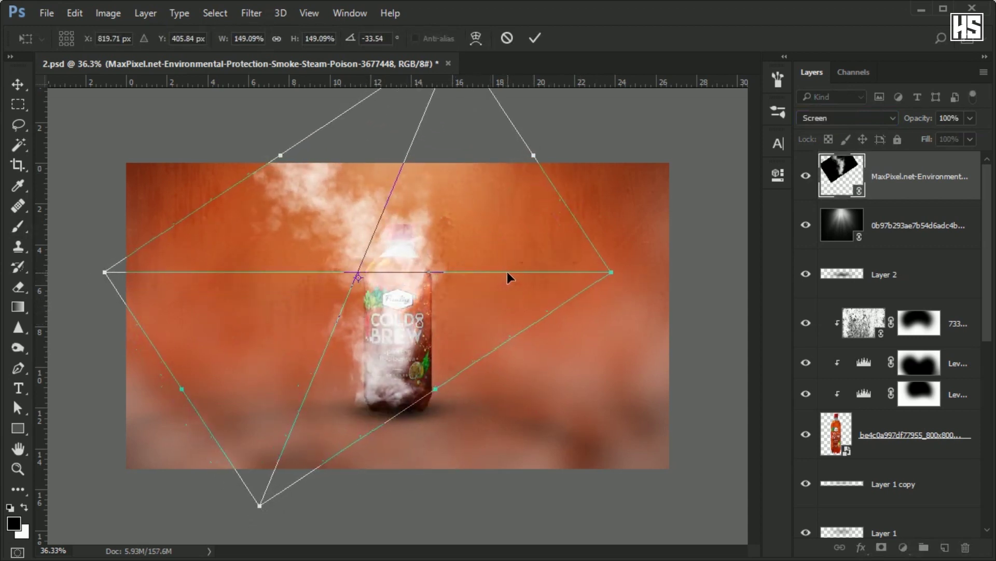
key("Return")
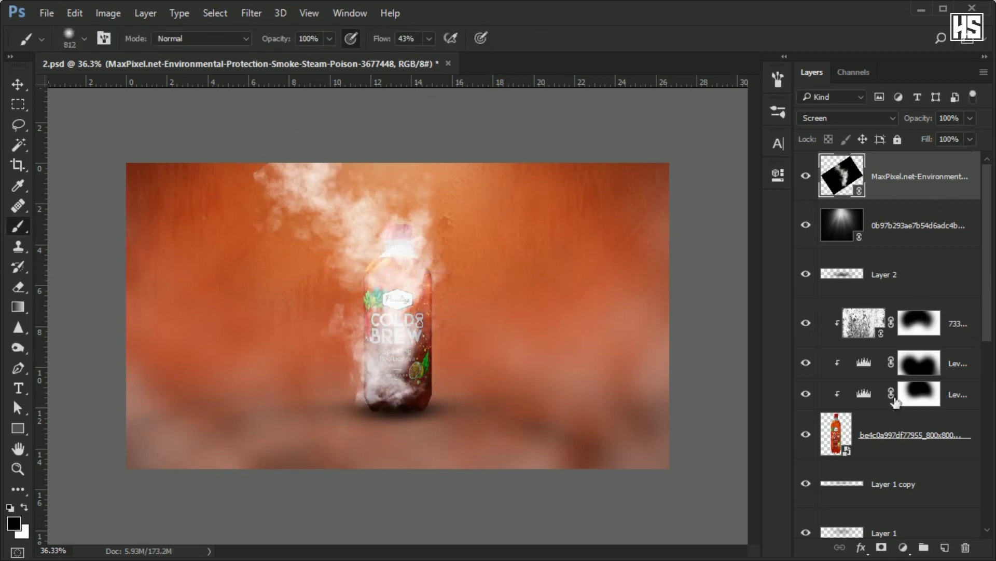
- Mask the smoke out around the bottle and lower its fill to 67%
left_click(881, 547)
mouse_move(394, 322)
left_mouse_down()
mouse_move(434, 423)
mouse_move(523, 245)
mouse_move(611, 423)
left_mouse_up()
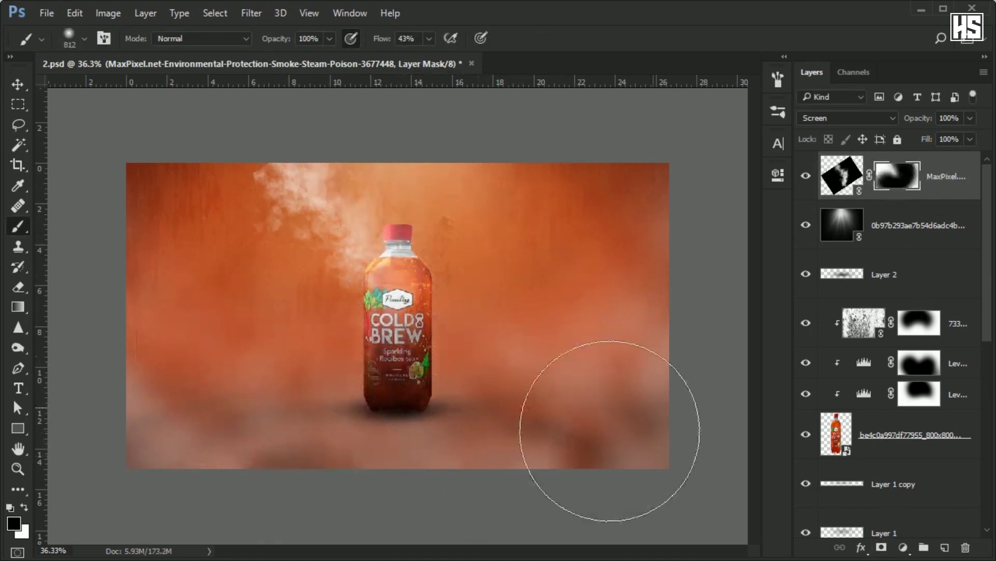
key("ctrl+t")
key("Return")
left_click(970, 139)
left_click_drag(974, 157, 939, 158)
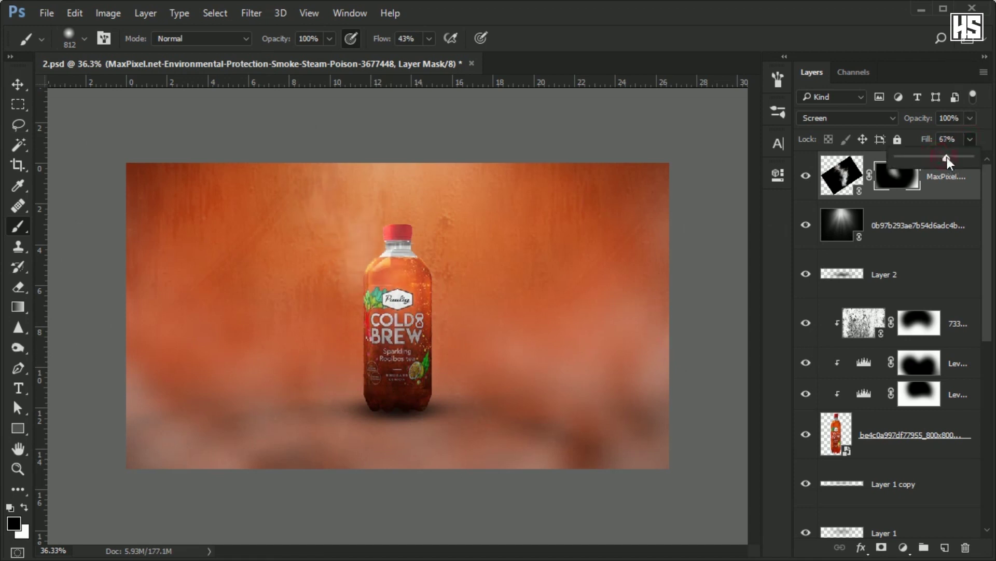
left_click(954, 175)
- Group all layers into Group 1 and add a Curves adjustment that slightly brightens the midtones
key("ctrl+alt+a")
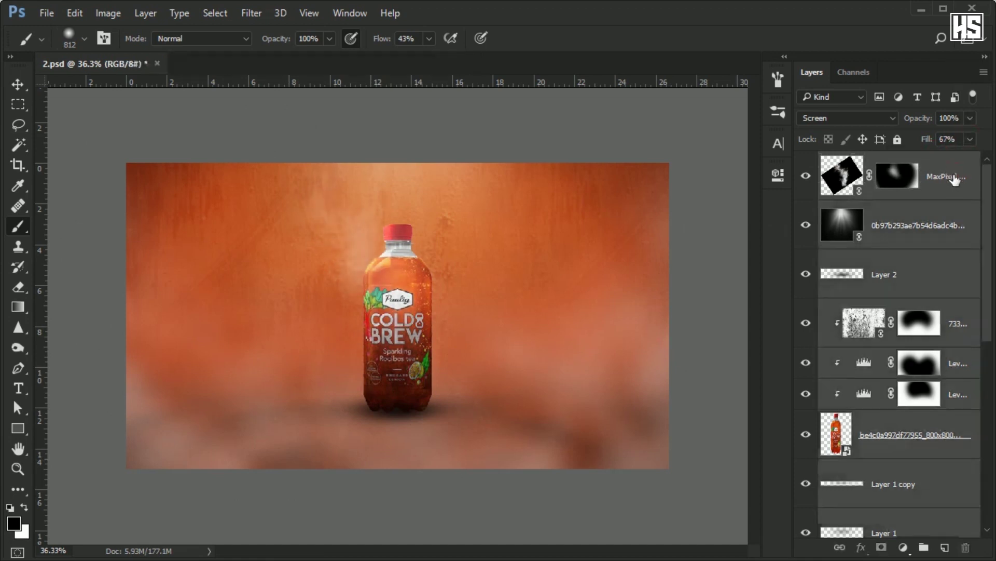
key("ctrl+g")
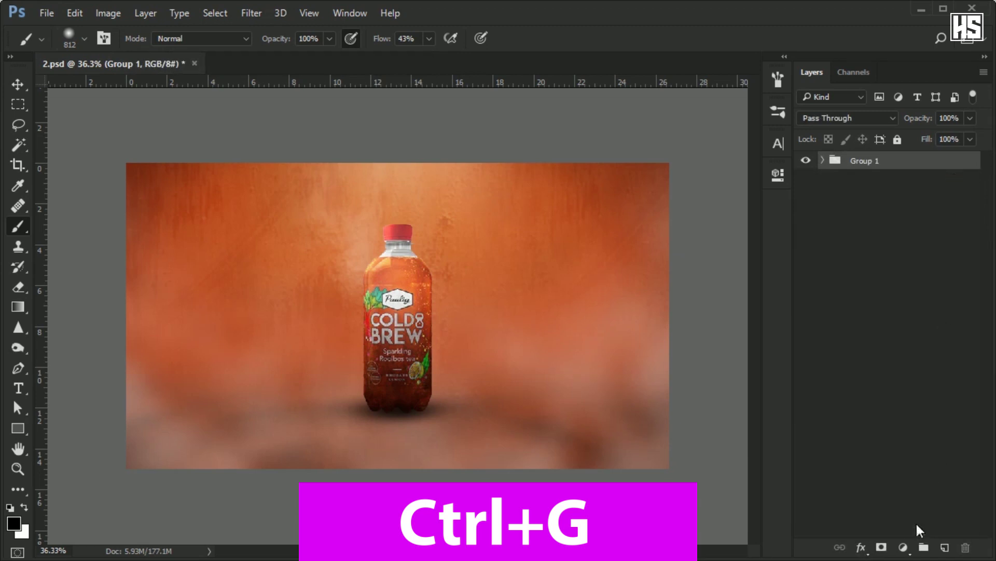
left_click(903, 547)
left_click(854, 296)
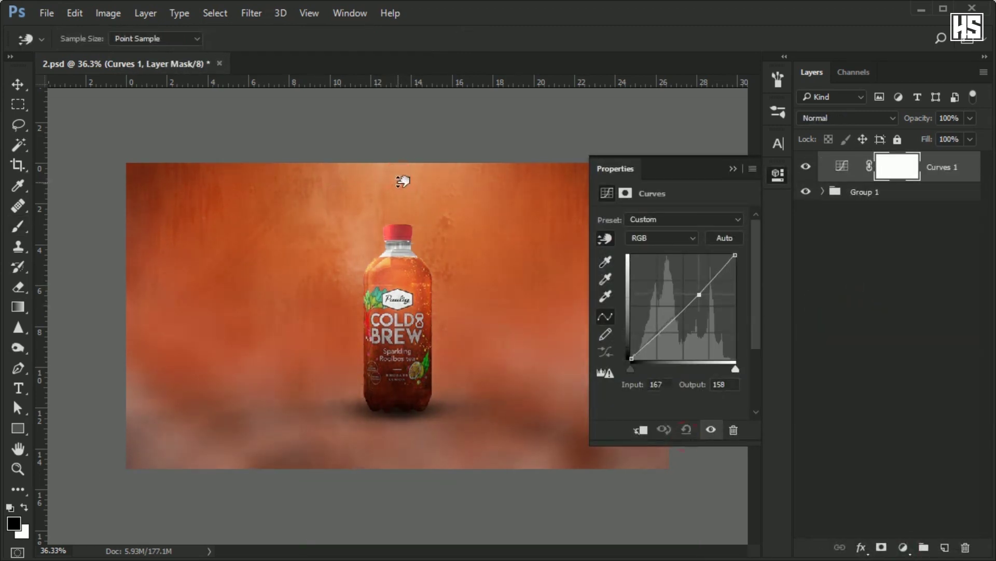
left_click_drag(492, 413, 496, 401)
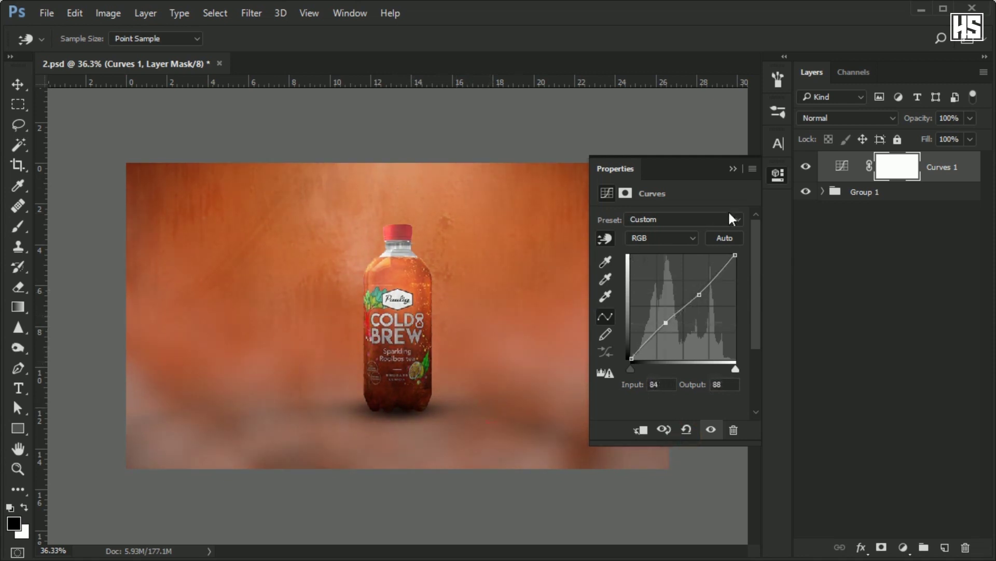
left_click(732, 169)
- Add a second Curves adjustment that darkens the tones and pulls the shadows down for contrast
left_click(906, 548)
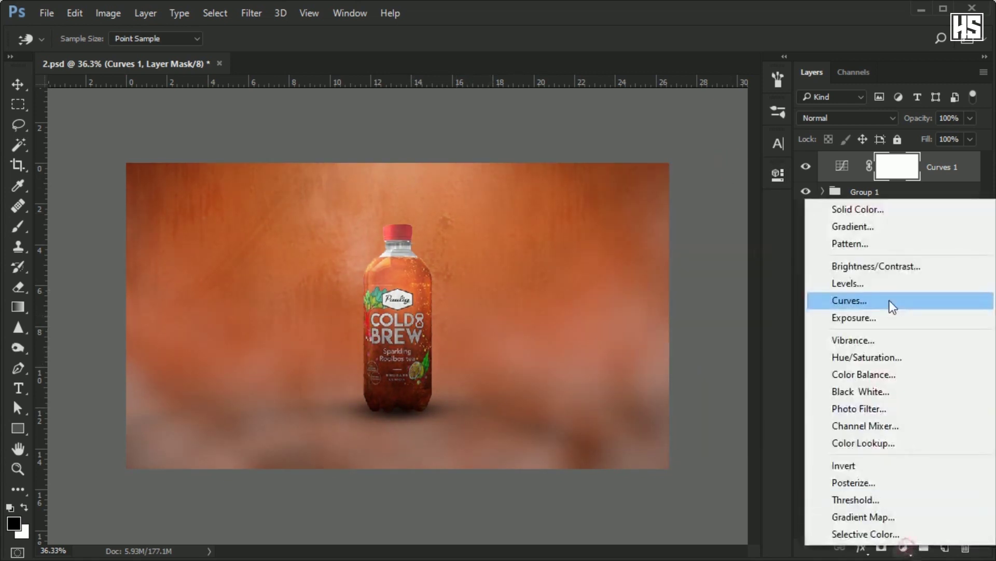
left_click(886, 301)
left_click(604, 238)
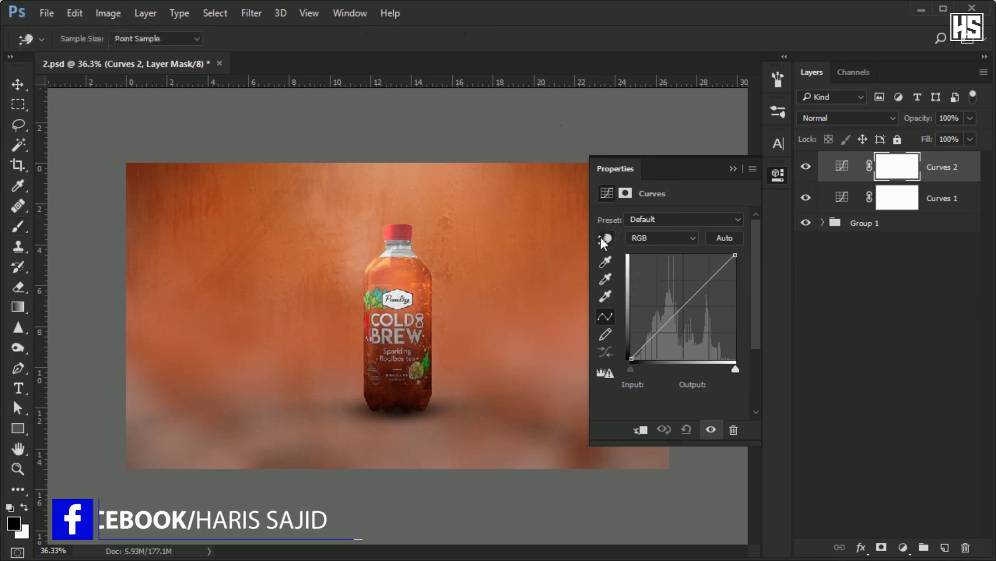
left_click_drag(548, 186, 549, 195)
left_click_drag(290, 456, 292, 469)
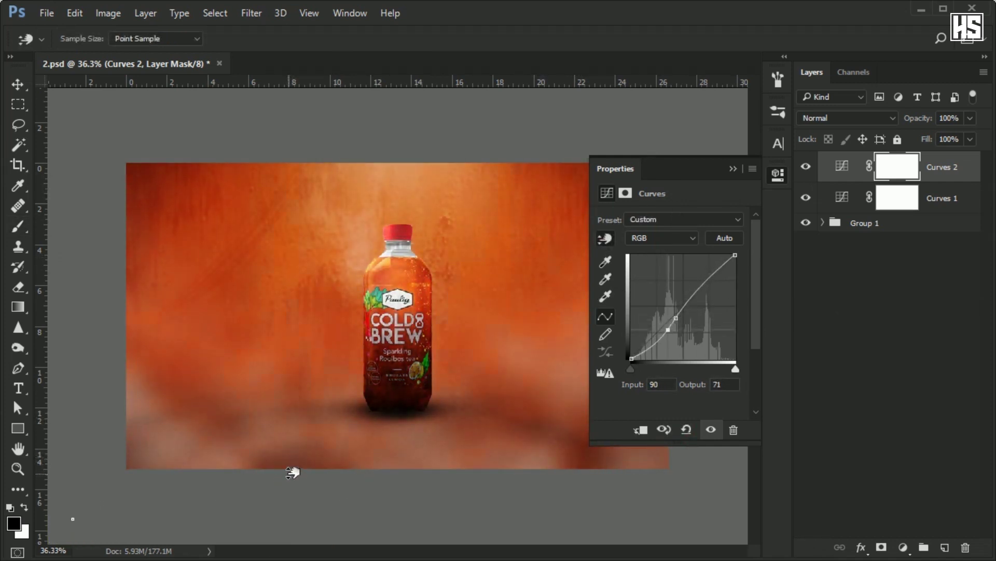
left_click(732, 169)
- Add a Brightness/Contrast adjustment that slightly lowers brightness and contrast
left_click(903, 547)
left_click(872, 266)
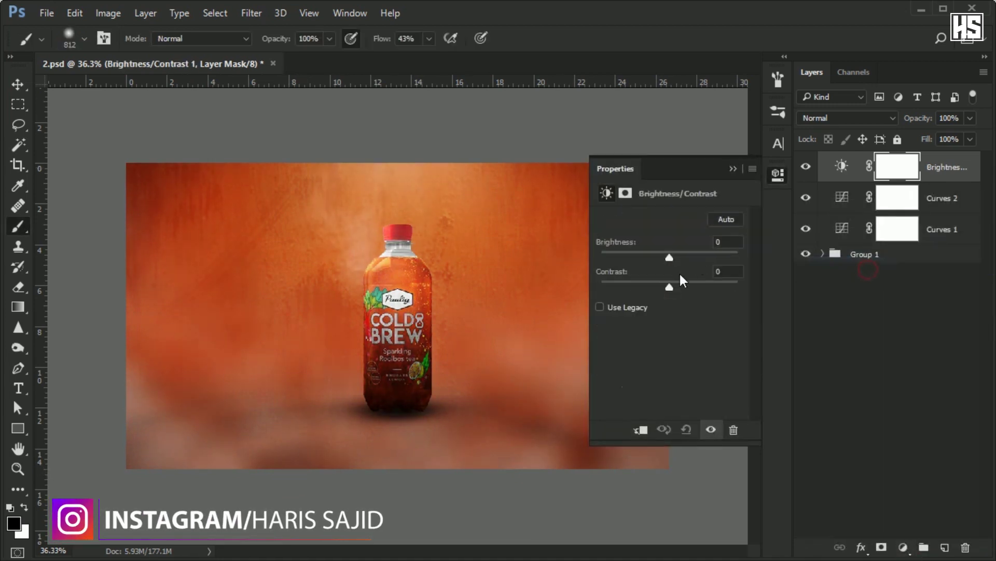
mouse_move(678, 283)
left_mouse_down()
mouse_move(618, 291)
mouse_move(668, 261)
left_mouse_up()
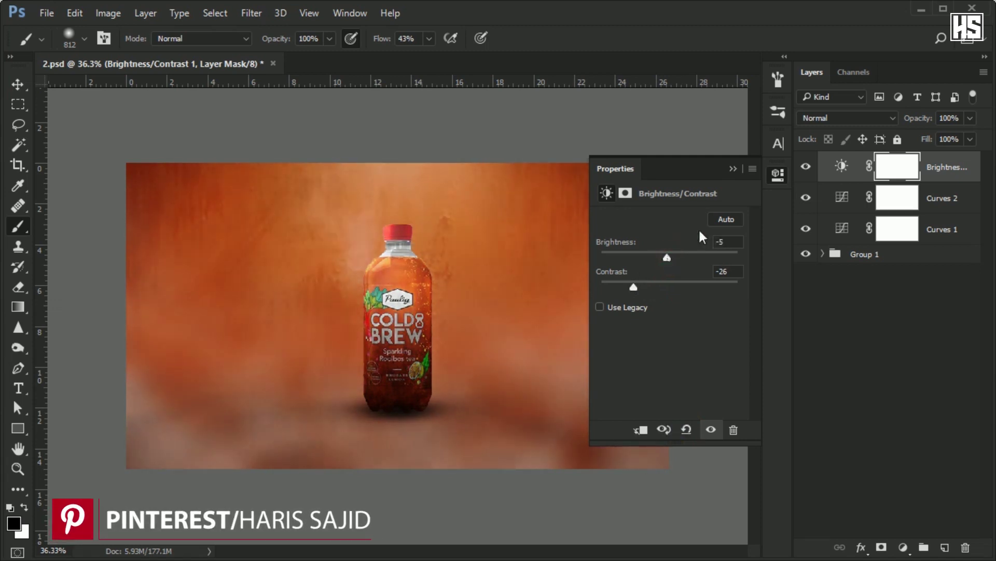
left_click(733, 169)
- Add a Hue/Saturation adjustment desaturating the image to saturation -16
left_click(904, 546)
left_click(883, 352)
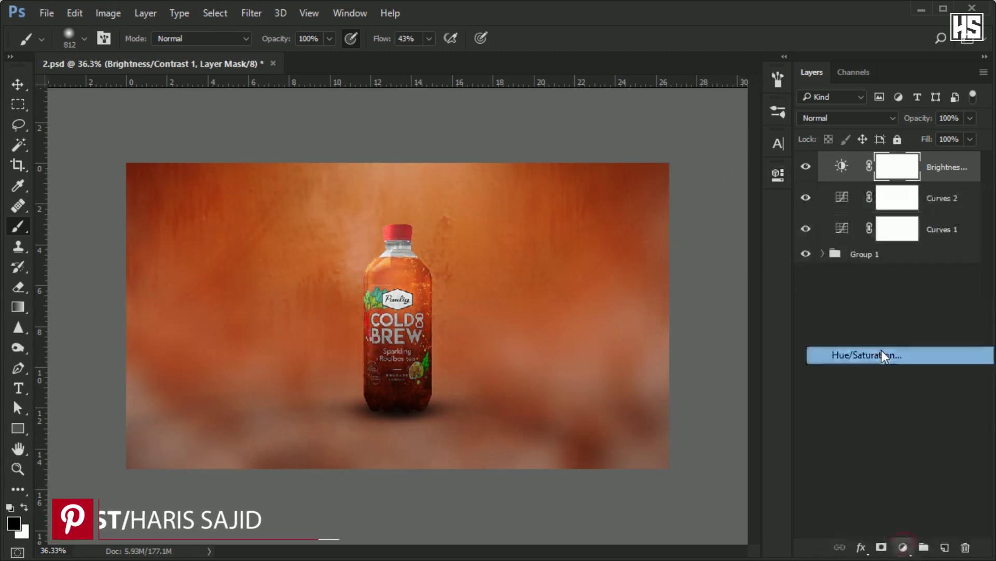
left_click_drag(669, 300, 659, 306)
left_click(686, 429)
left_click(733, 170)
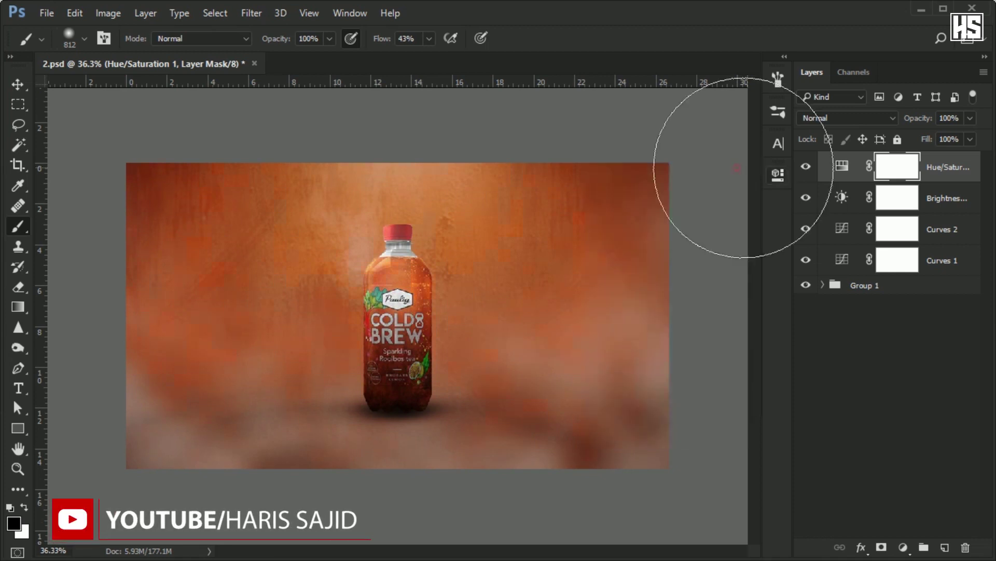
- Group the adjustments with Group 1 into Group 2 and merge a copy into one layer
left_click(933, 285, "shift")
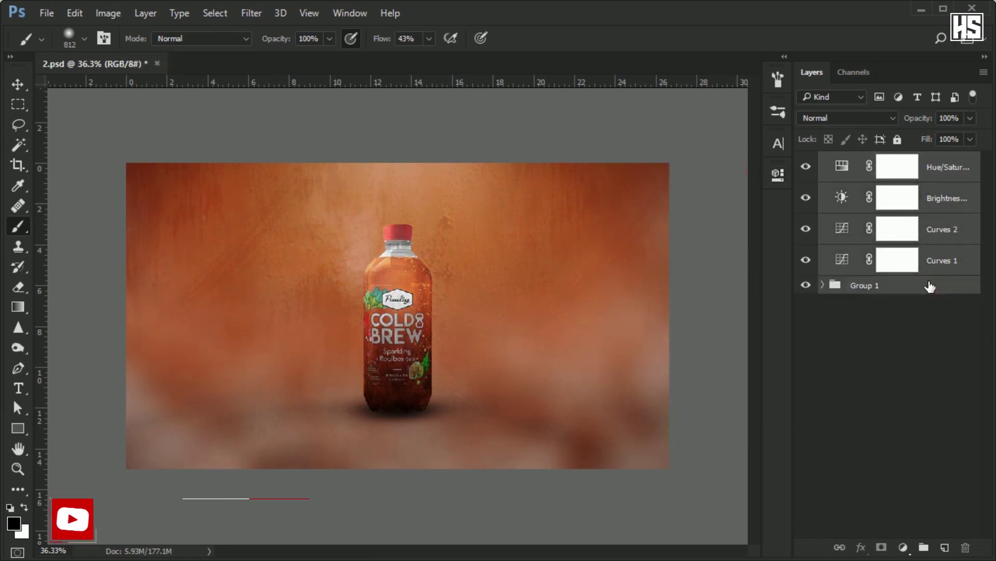
key("ctrl+g")
key("ctrl+e")
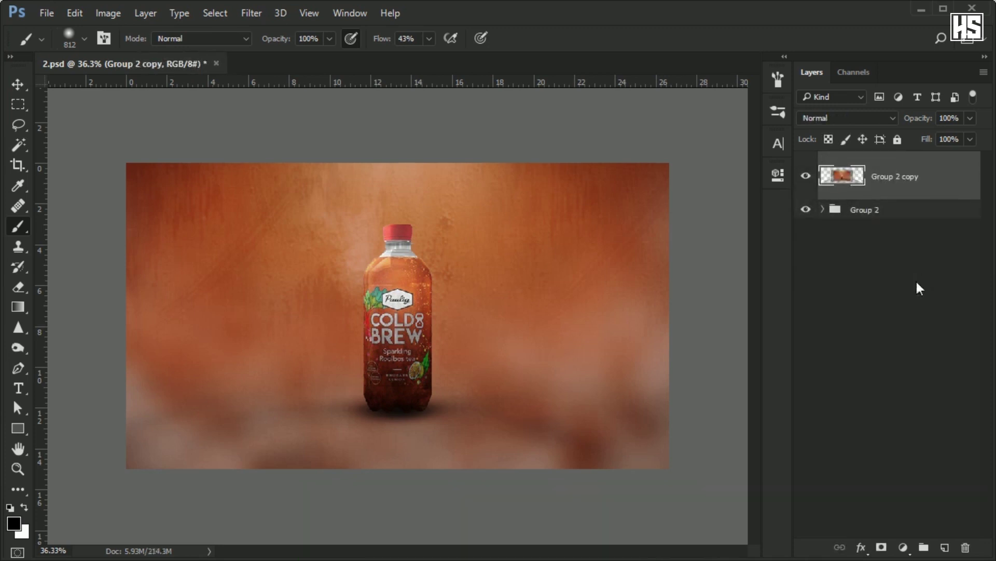
- Copy the merged scene to Layer 3 and warm its white balance, exposure and contrast in Camera Raw
key("ctrl+a")
key("ctrl+j")
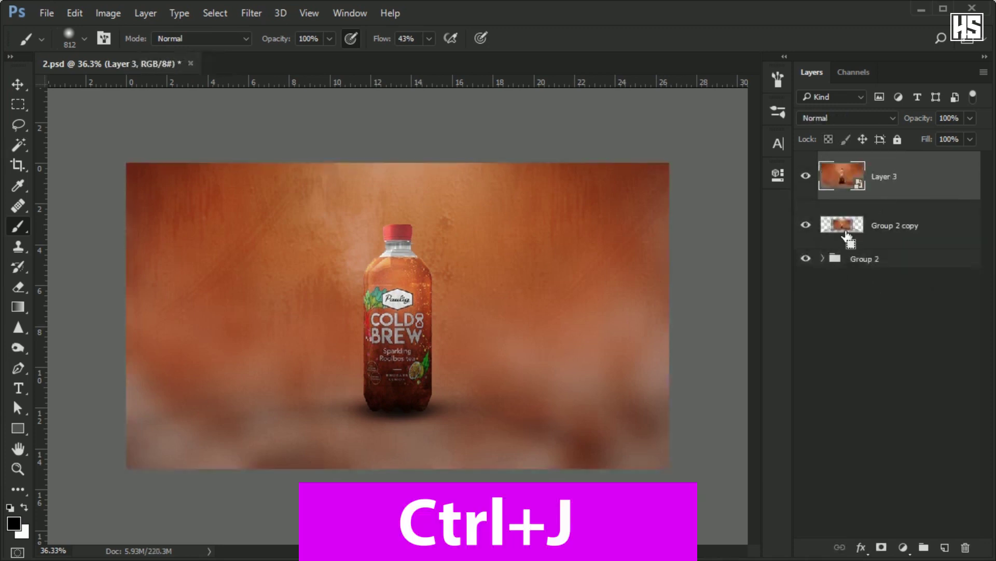
left_click(251, 13)
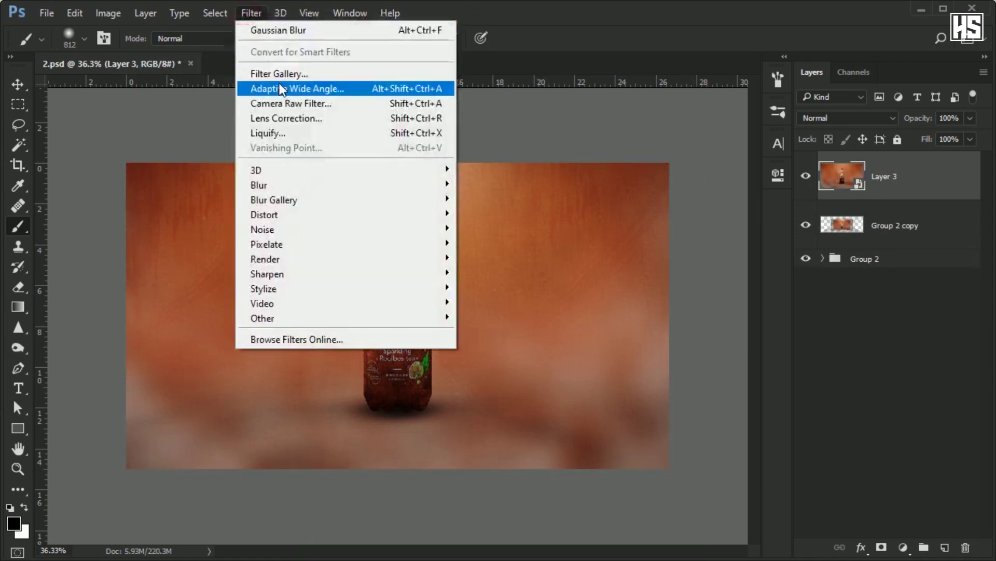
left_click(286, 104)
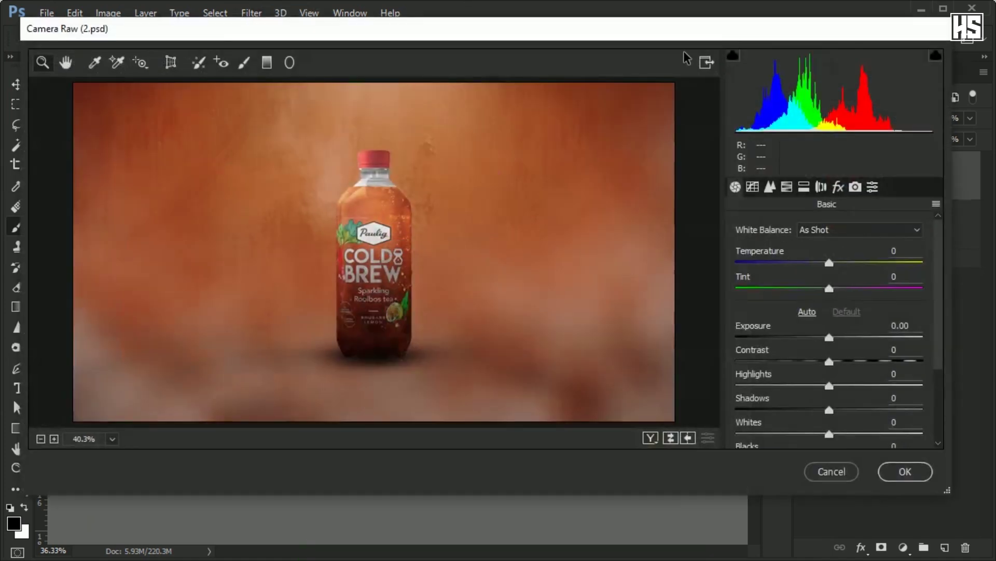
left_click_drag(829, 264, 813, 287)
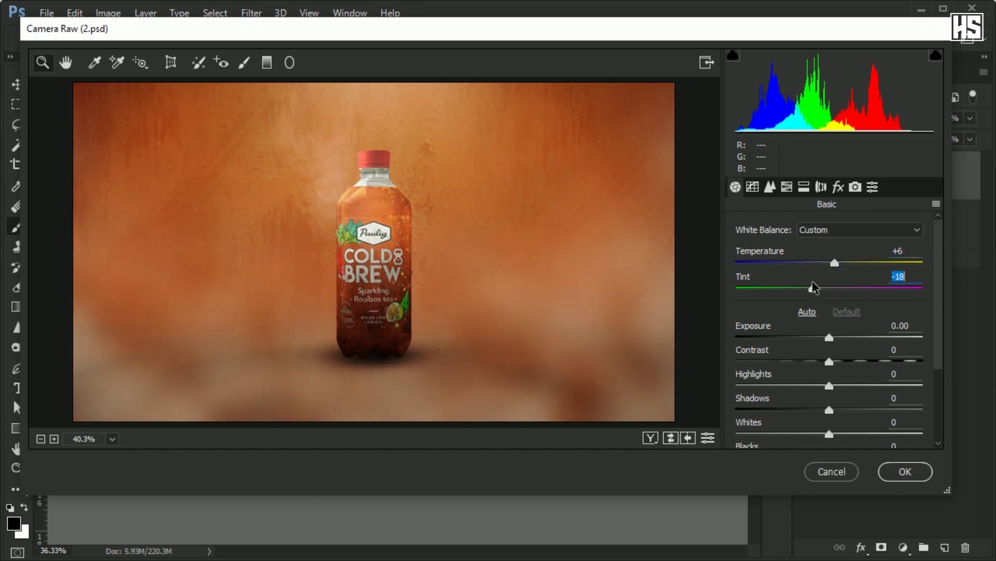
mouse_move(830, 337)
left_mouse_down()
mouse_move(844, 386)
mouse_move(812, 410)
mouse_move(865, 434)
left_mouse_up()
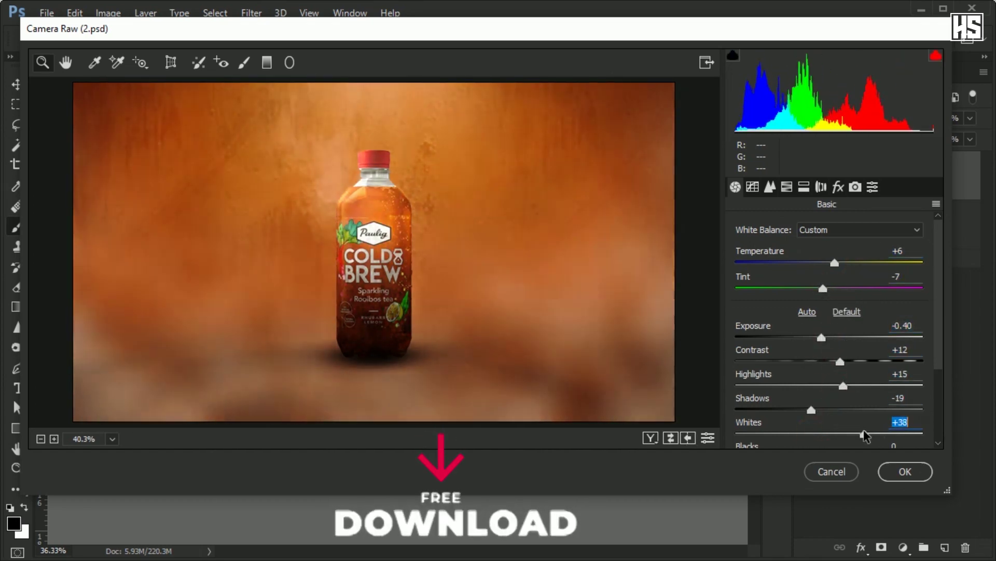
- Set clarity to +65, shadows -3, blacks -22, vibrance -20 and saturation +4
scroll(841, 394, "down", 3)
left_click_drag(830, 347, 777, 349)
left_click_drag(829, 384, 890, 384)
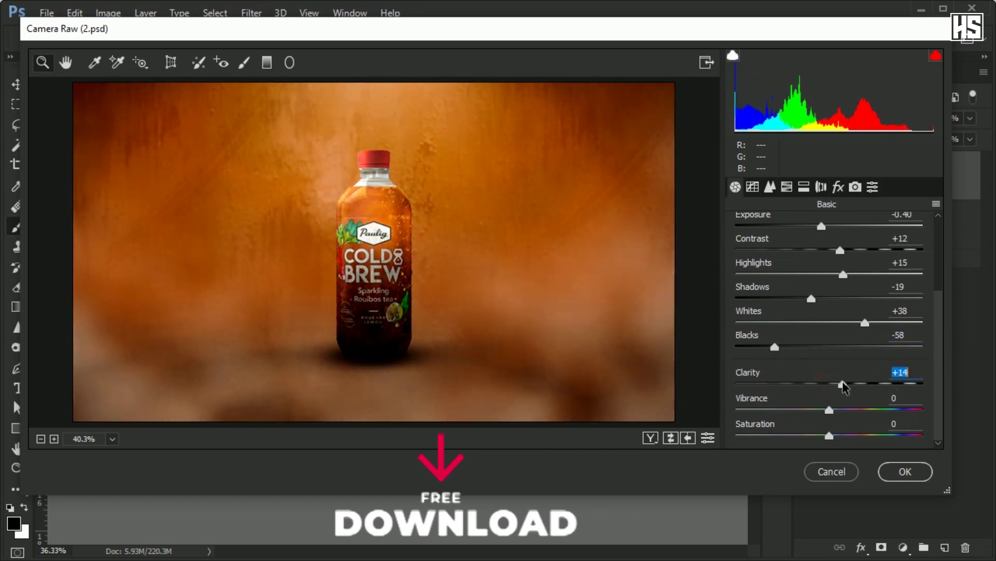
left_click_drag(812, 298, 826, 299)
left_click_drag(775, 346, 809, 347)
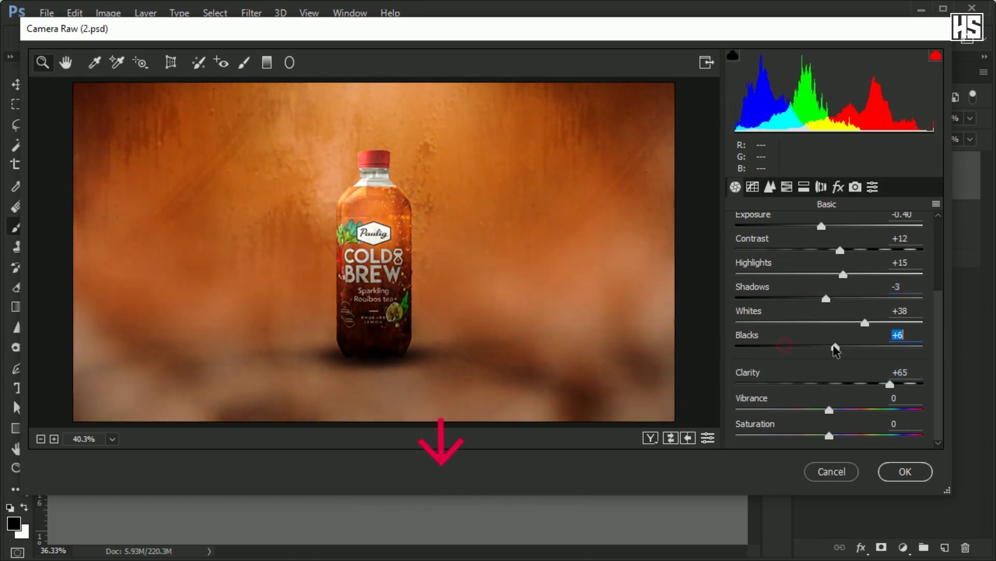
mouse_move(829, 409)
left_mouse_down()
mouse_move(783, 410)
mouse_move(811, 409)
left_mouse_up()
left_click_drag(829, 435, 838, 436)
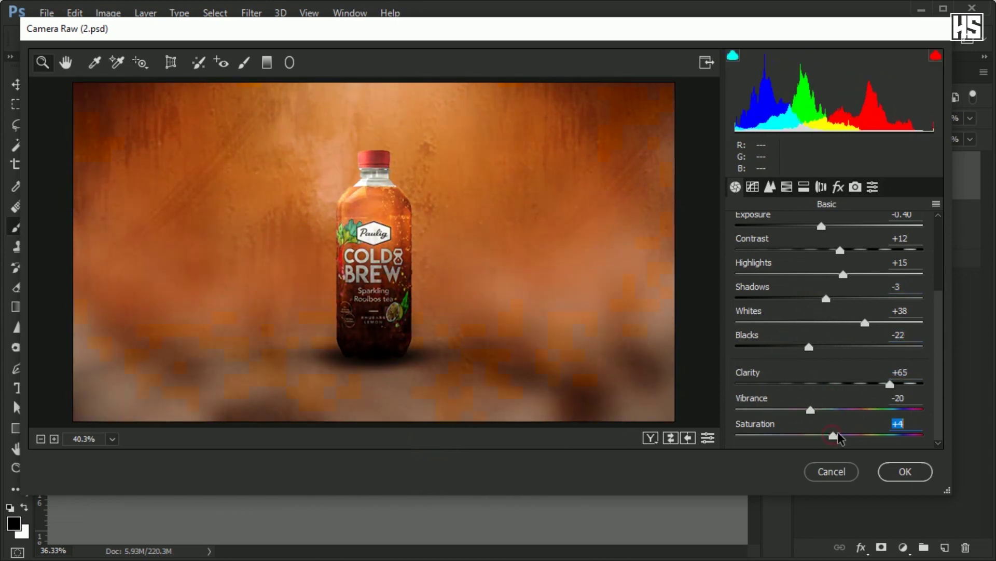
- Brighten the lights and darks on the Camera Raw tone curve
left_click(771, 186)
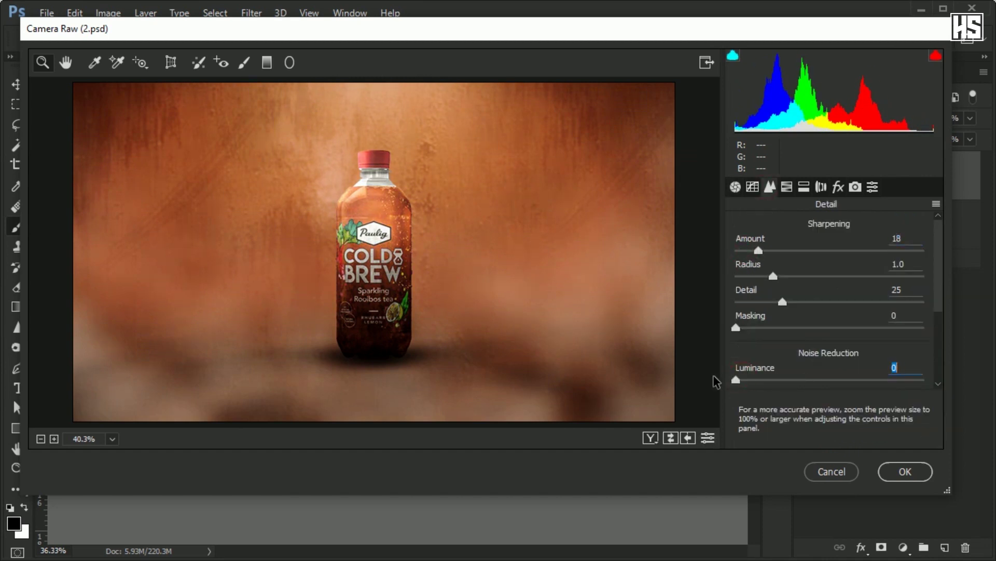
left_click(753, 186)
mouse_move(829, 362)
left_mouse_down()
mouse_move(845, 411)
mouse_move(780, 435)
mouse_move(802, 435)
left_mouse_up()
- Add an edge vignette and split-tone the highlights orange at hue 65, balance shifted toward shadows
left_click(821, 186)
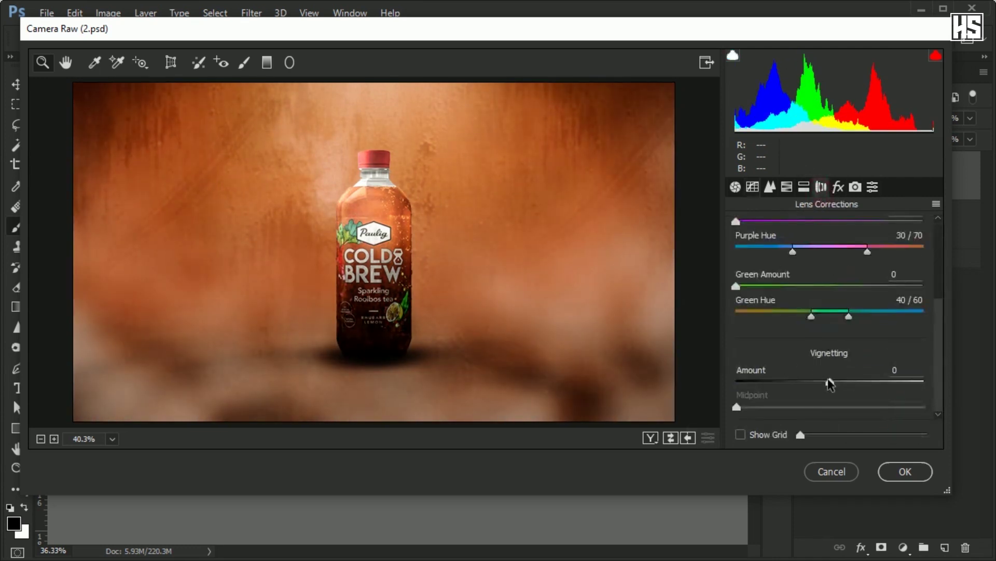
left_click_drag(832, 383, 807, 383)
left_click(804, 187)
left_click_drag(741, 275, 784, 275)
left_click_drag(740, 249, 774, 249)
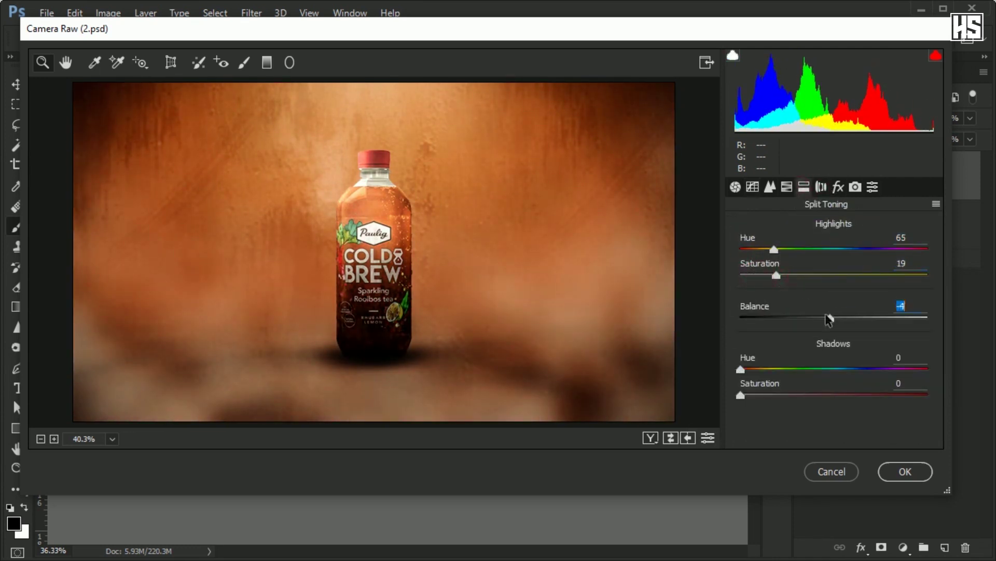
left_click_drag(827, 314, 813, 308)
- Confirm the Camera Raw filter so the warm grade is applied to Layer 3
left_click(915, 475)
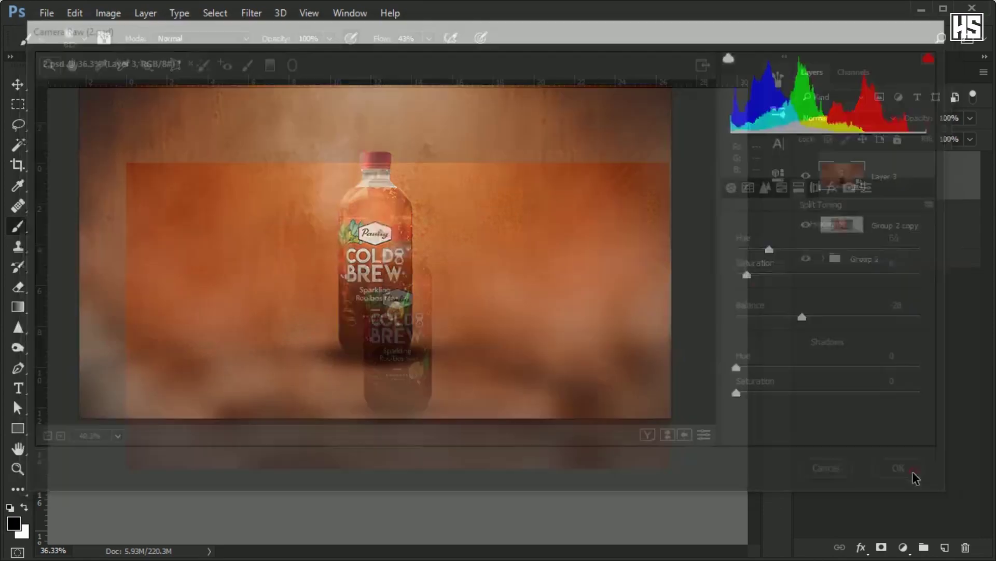